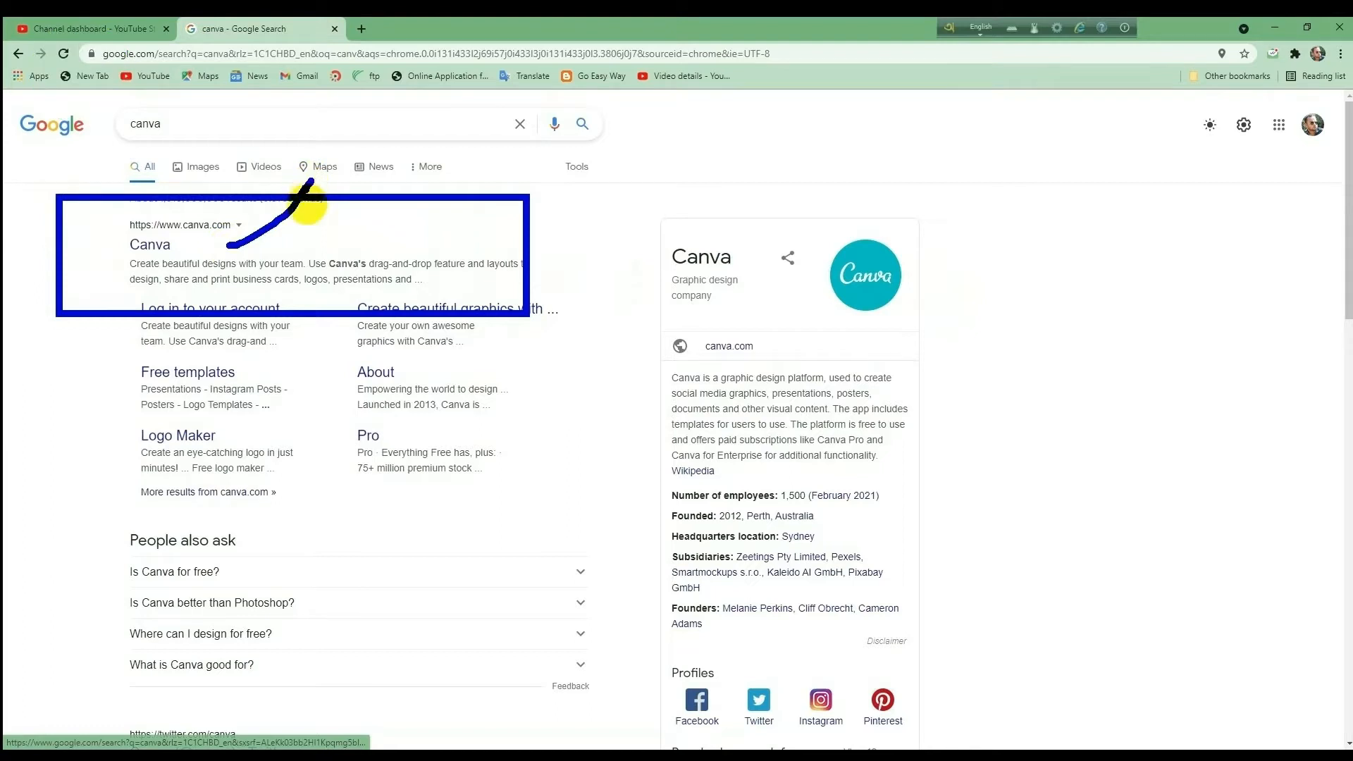
Step: Open the Canva website from the search results and browse the suggested types for a new design
left_click(205, 231)
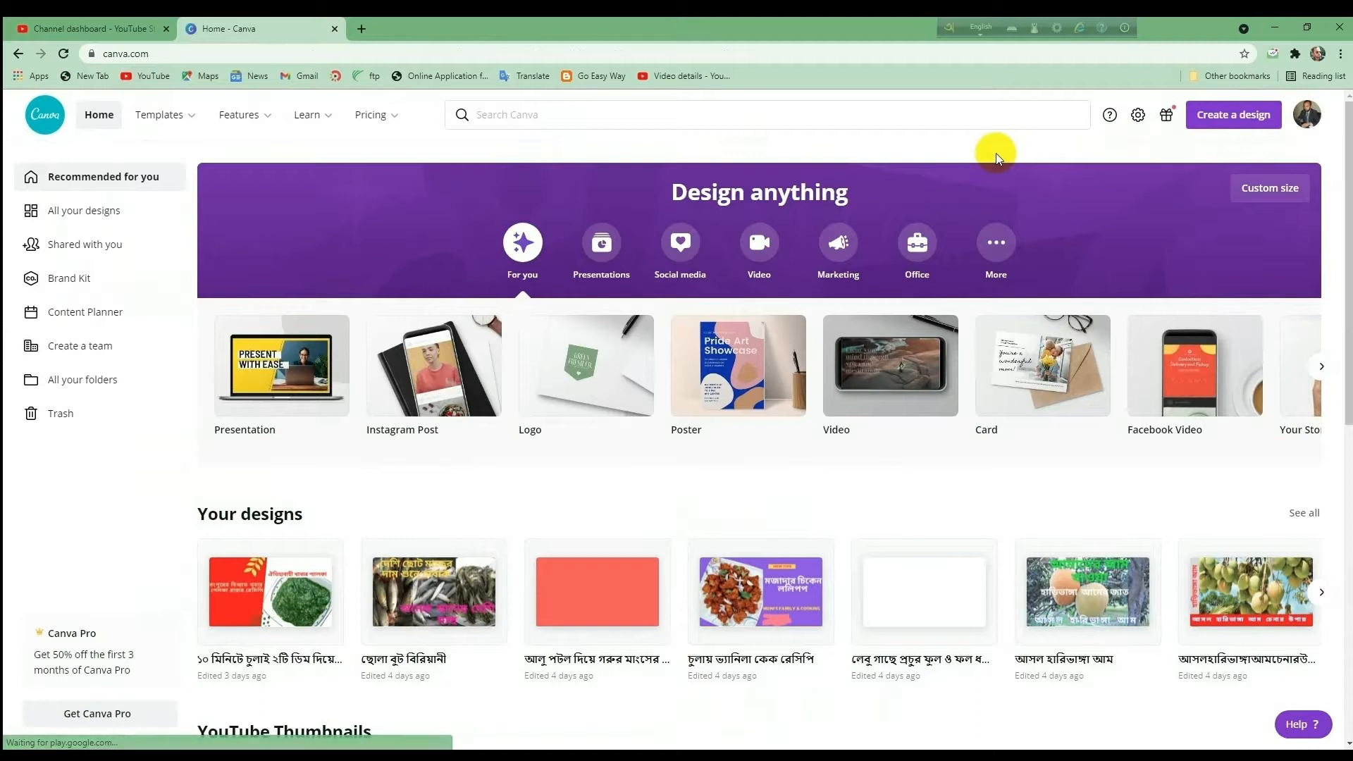
left_click(1215, 123)
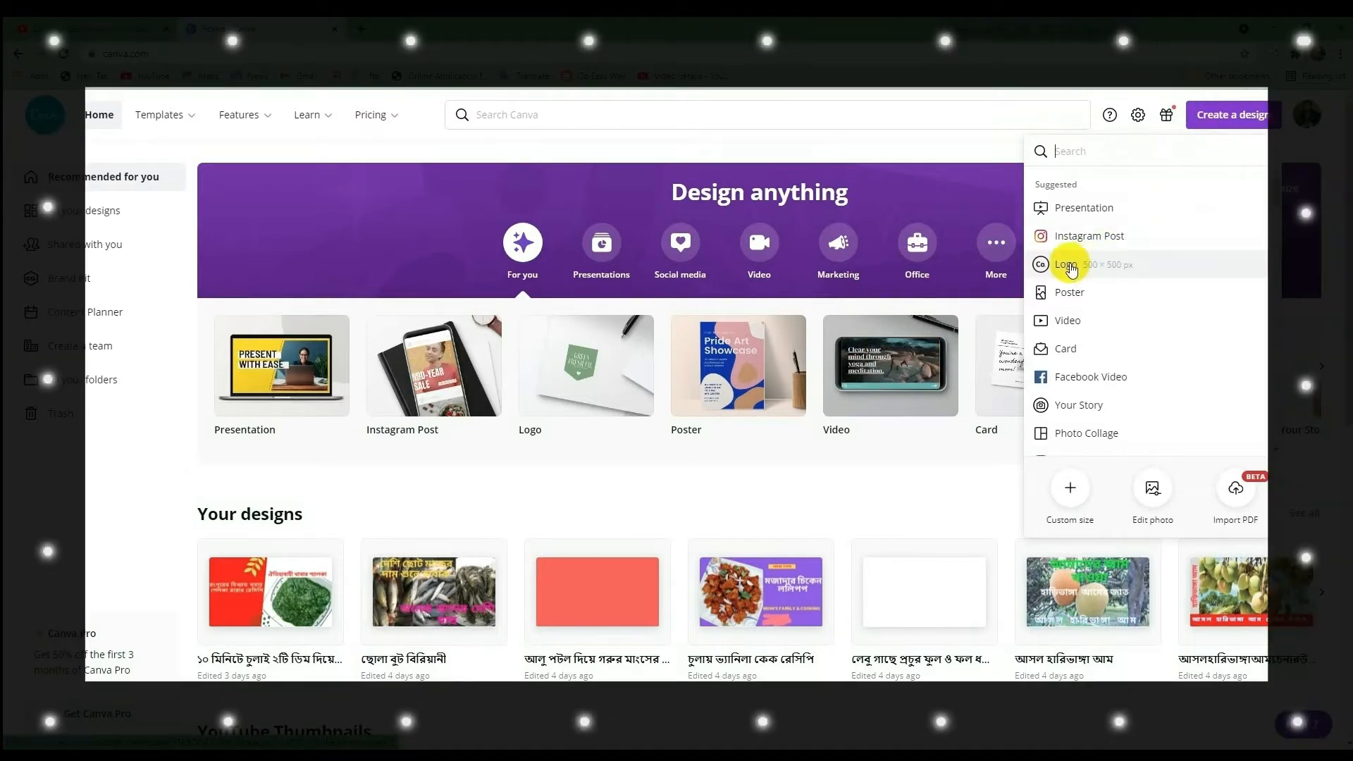
scroll(1072, 268, "down", 2)
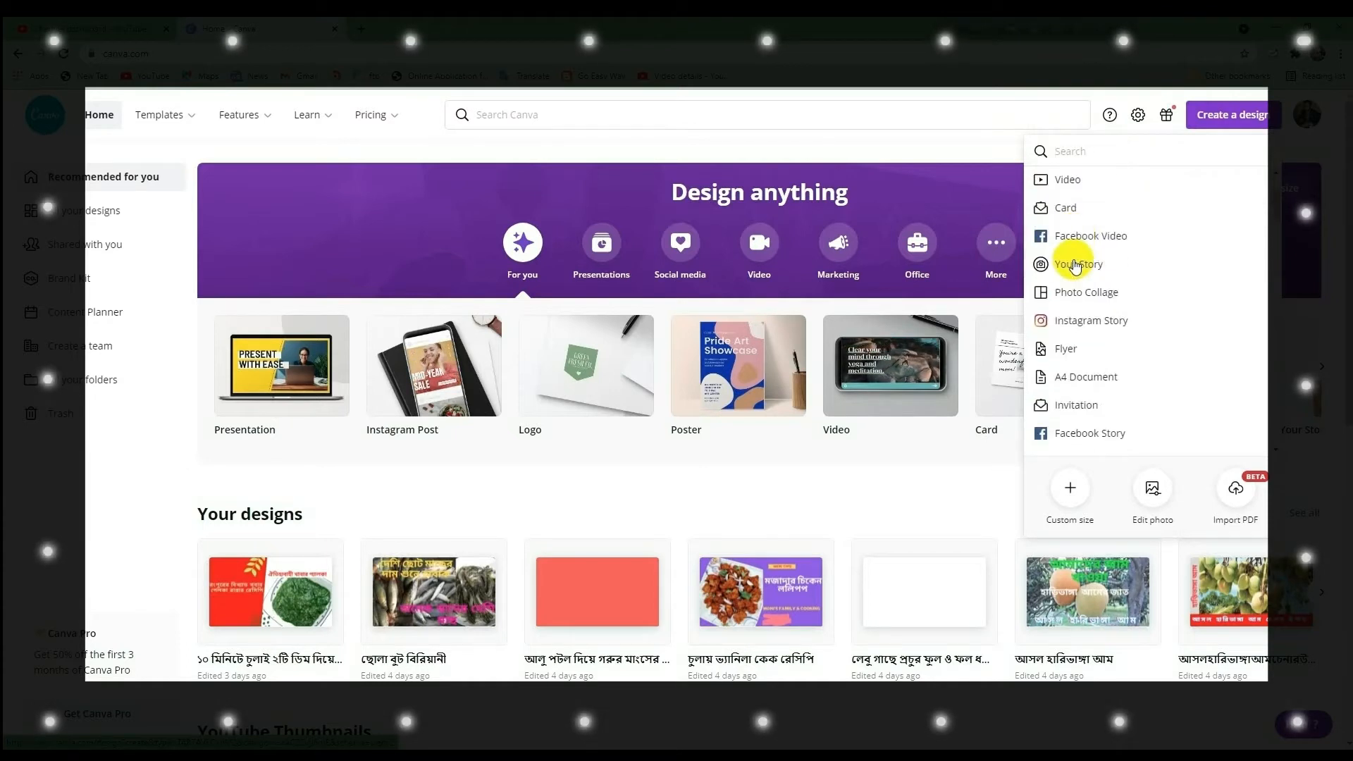
scroll(1107, 238, "down", 3)
scroll(1108, 238, "down", 5)
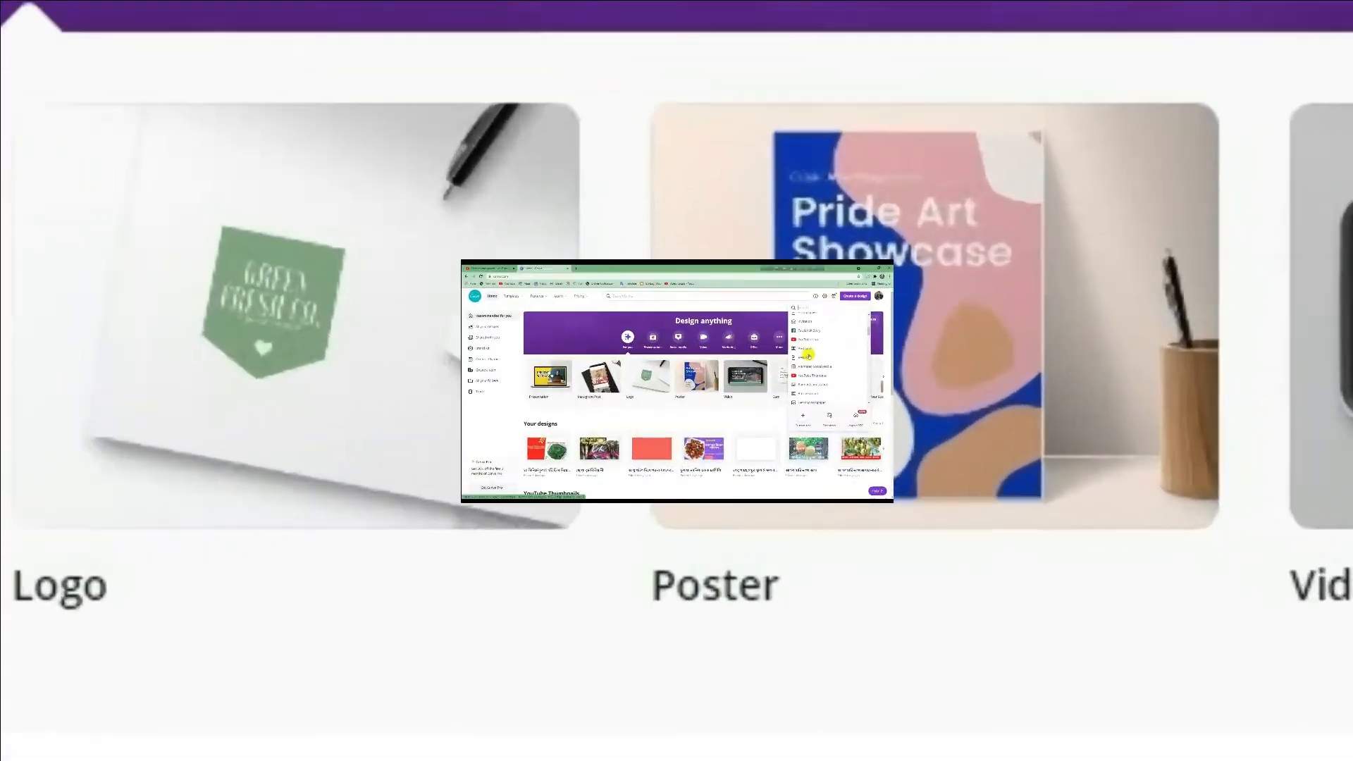
scroll(809, 357, "up", 5)
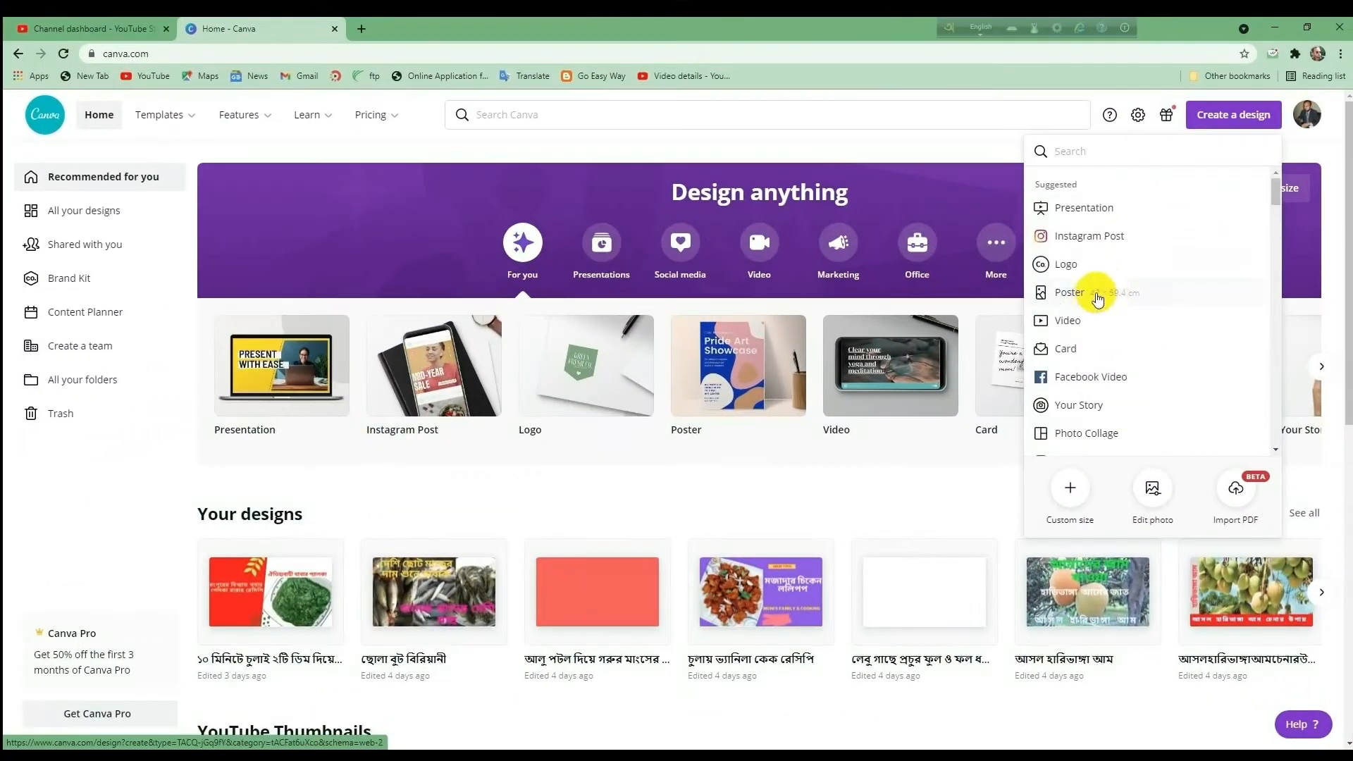
Step: Search the design types for "image", then clear the search
left_click(1097, 150)
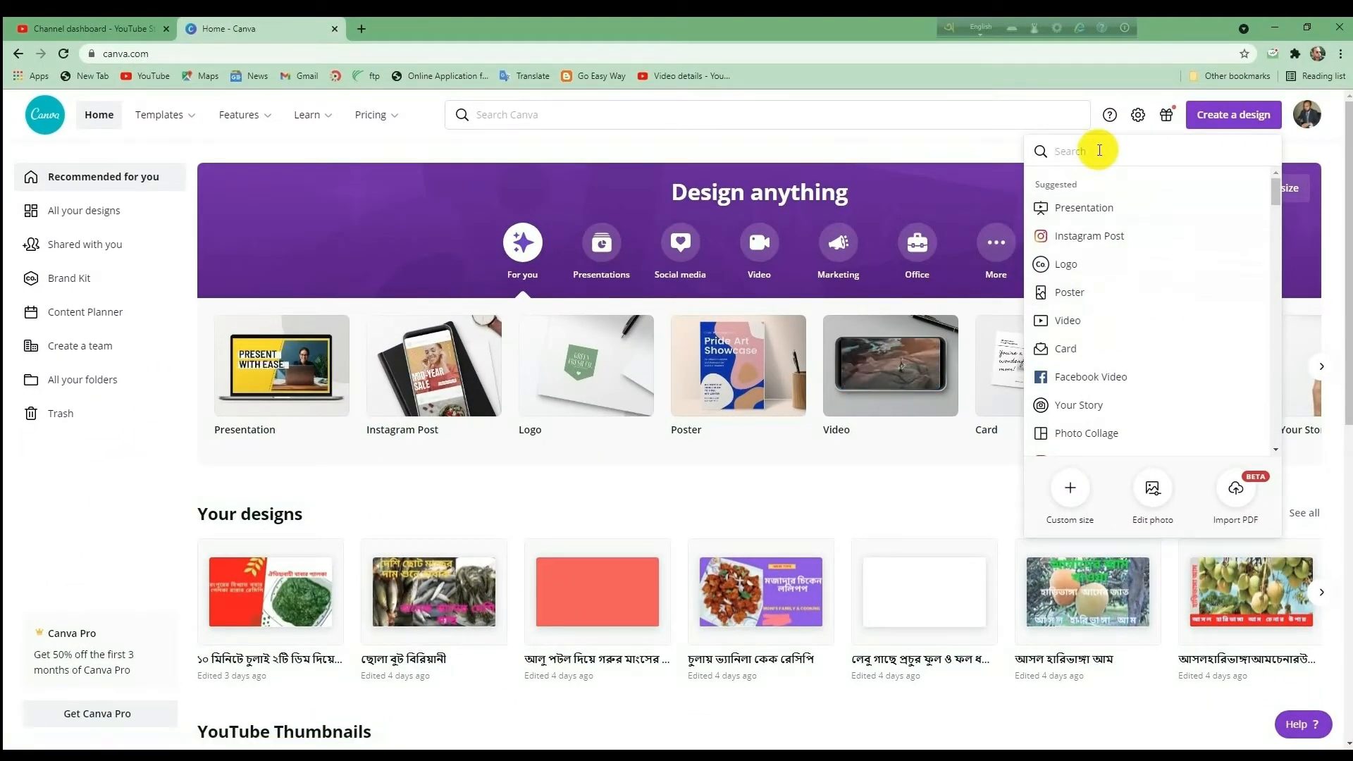
type("ima")
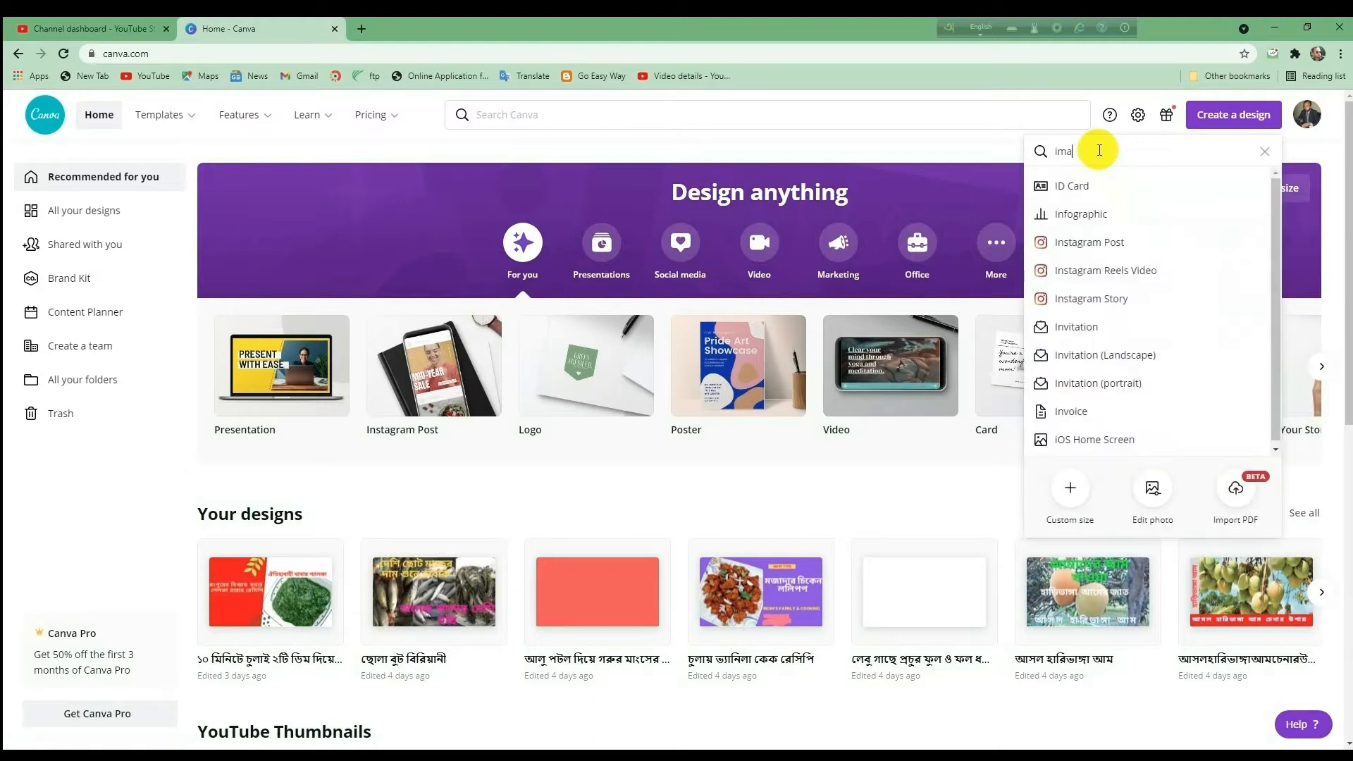
type("g")
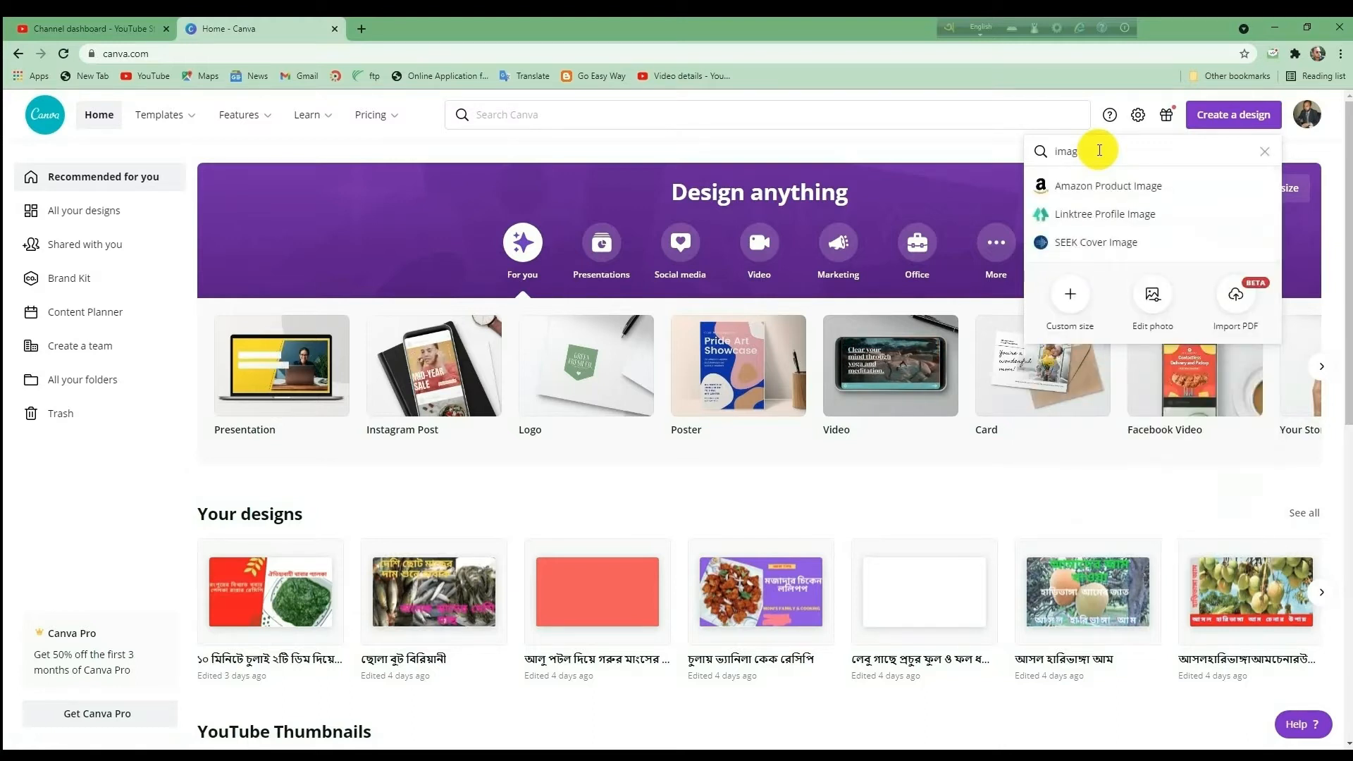
type("e")
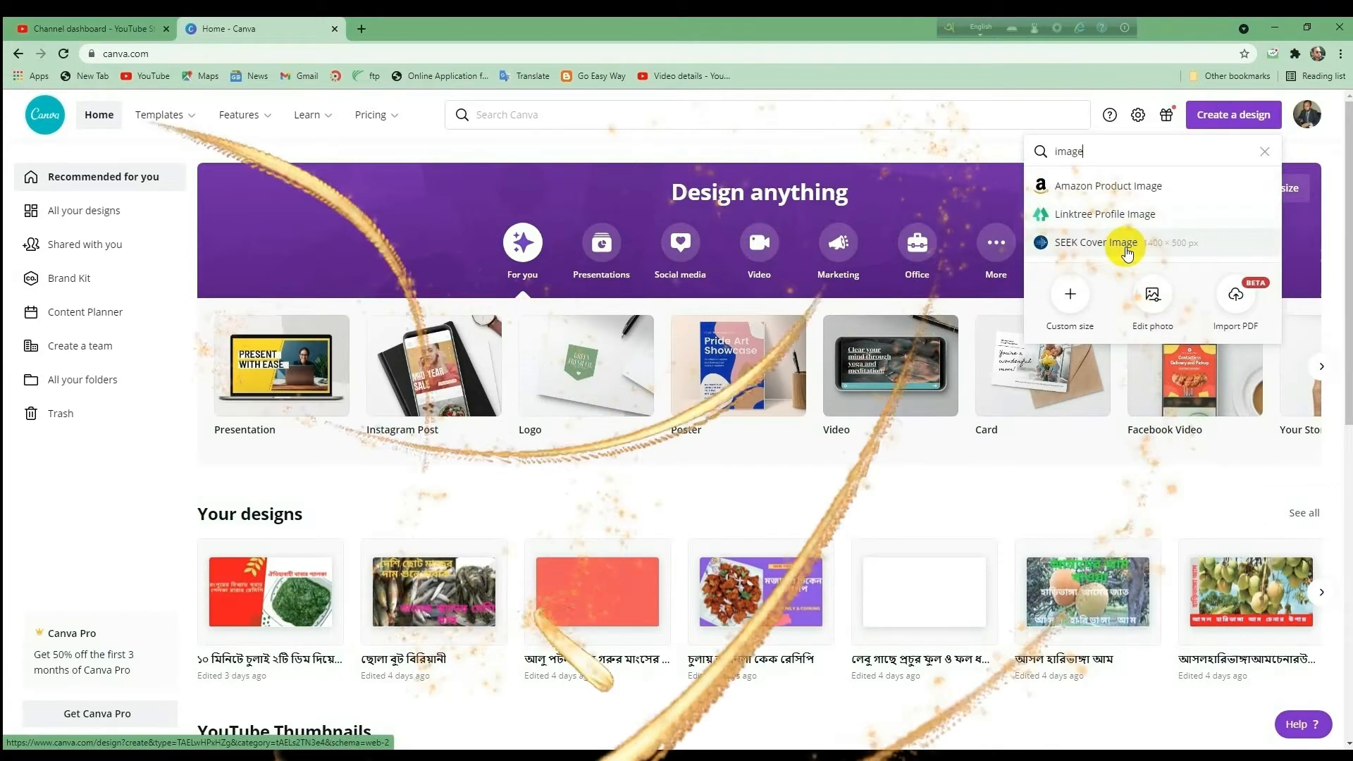
left_click(1265, 154)
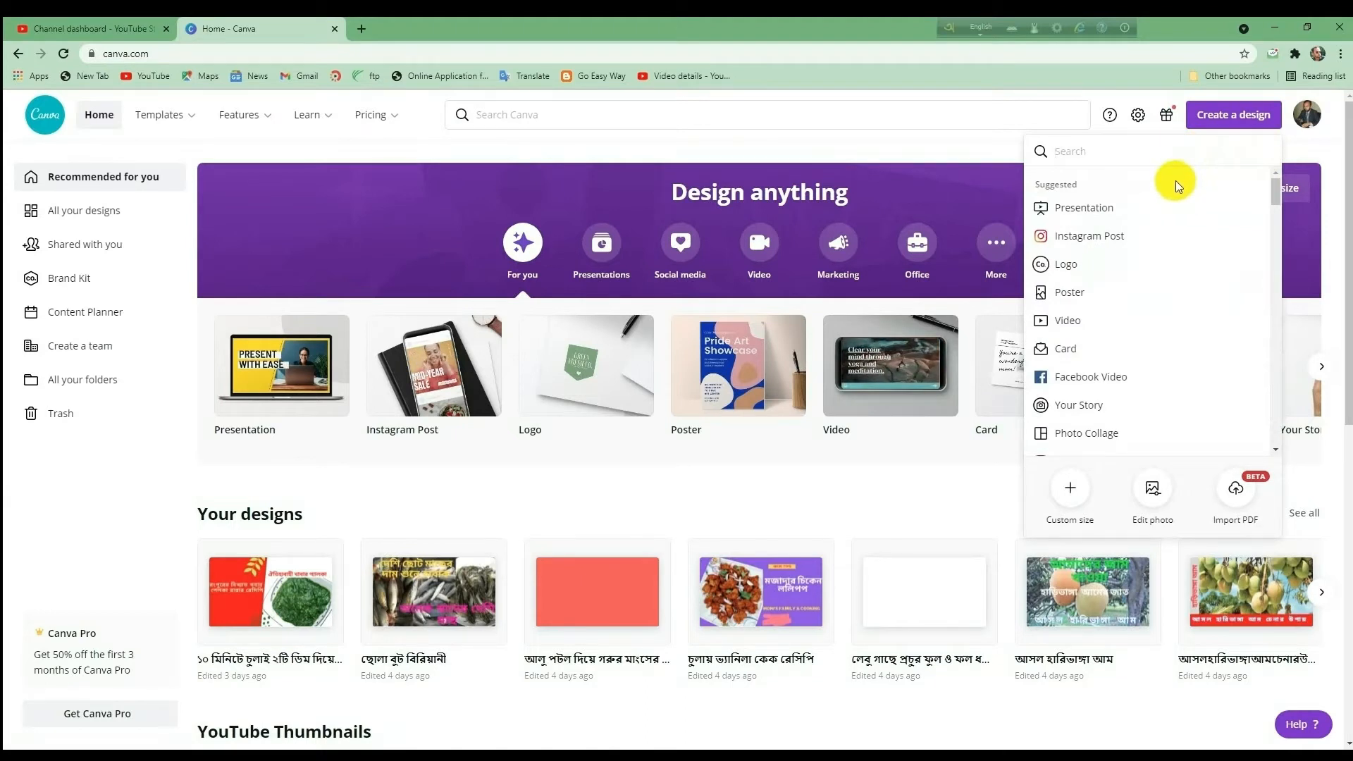
Step: Search the design types for "photo" and empty the search again
left_click(1132, 151)
type("photp")
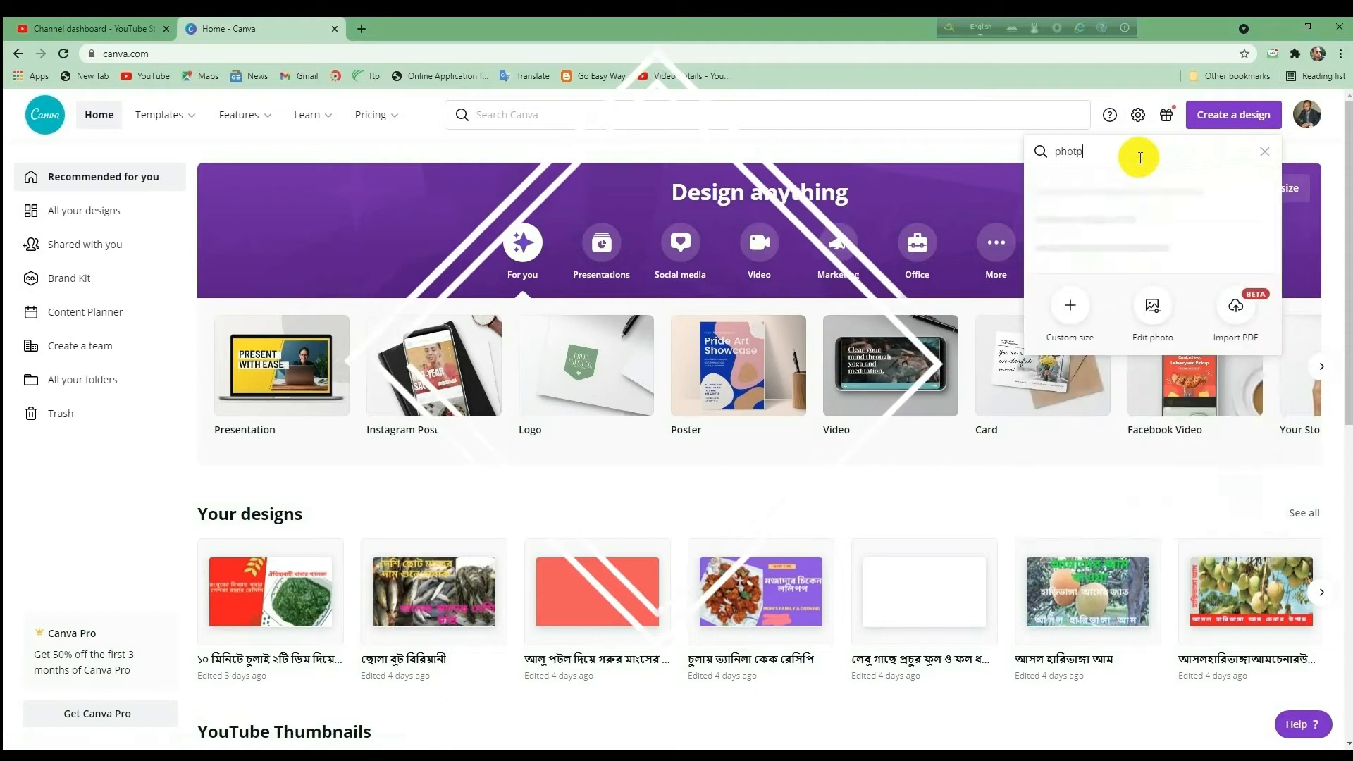
key("BackSpace")
type("o")
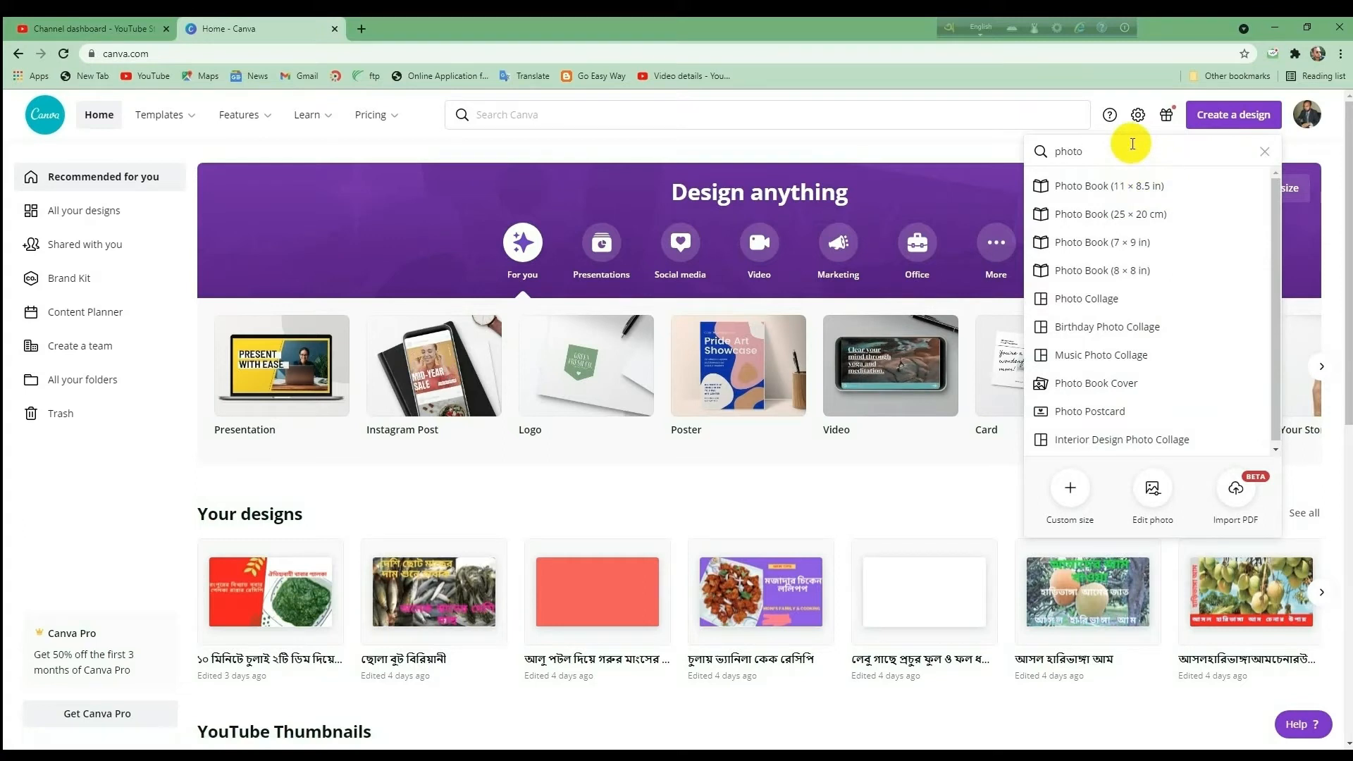
key("BackSpace")
key("BackSpace")
key("BackSpace")
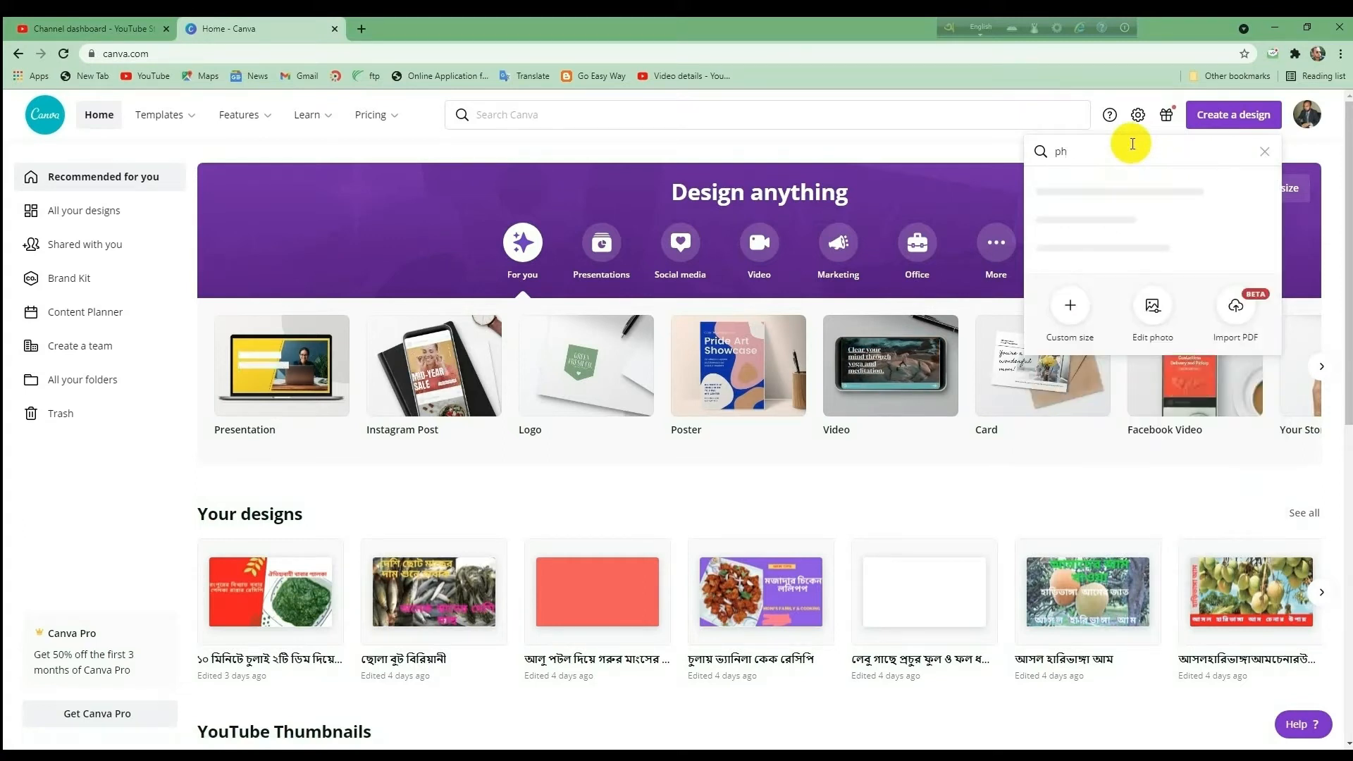
key("BackSpace")
key("BackSpace")
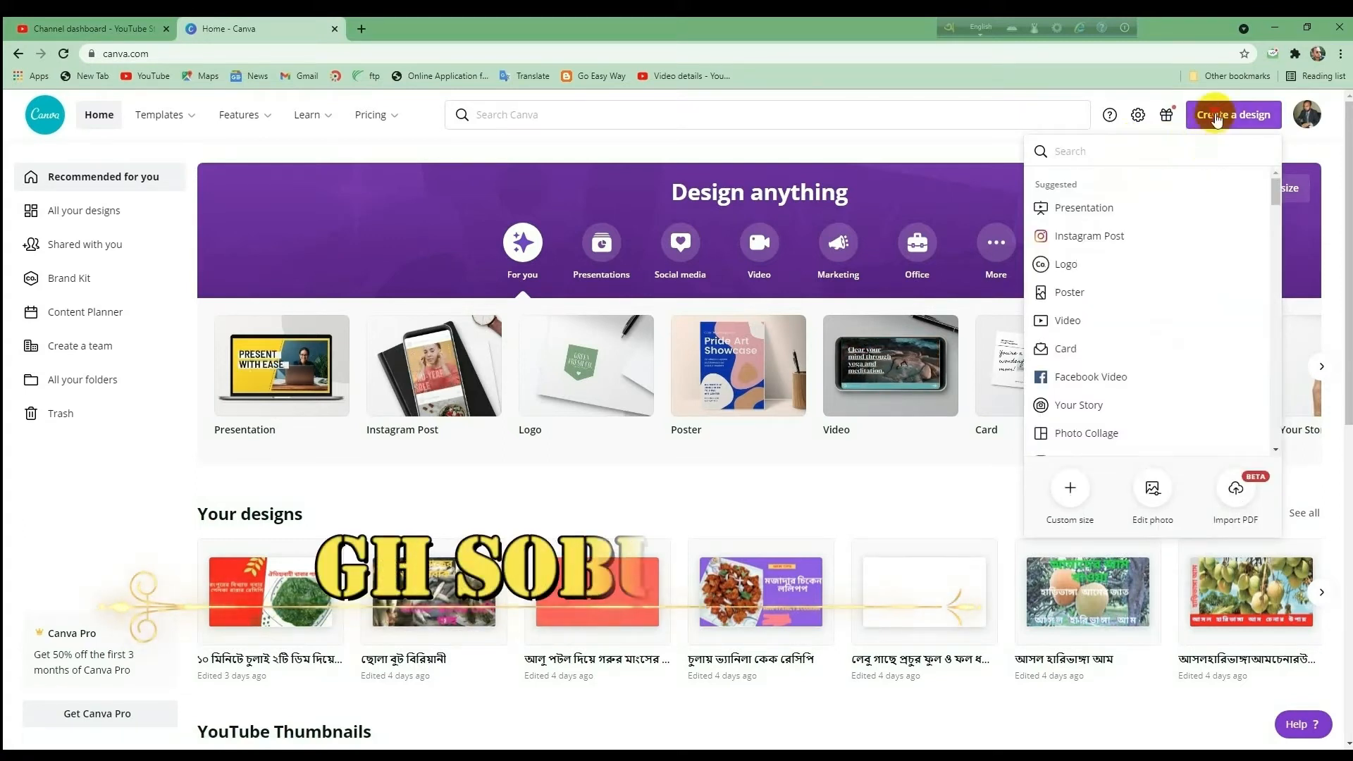
Step: Search the design types for "thum" and create a blank YouTube Thumbnail design
left_click(1217, 121)
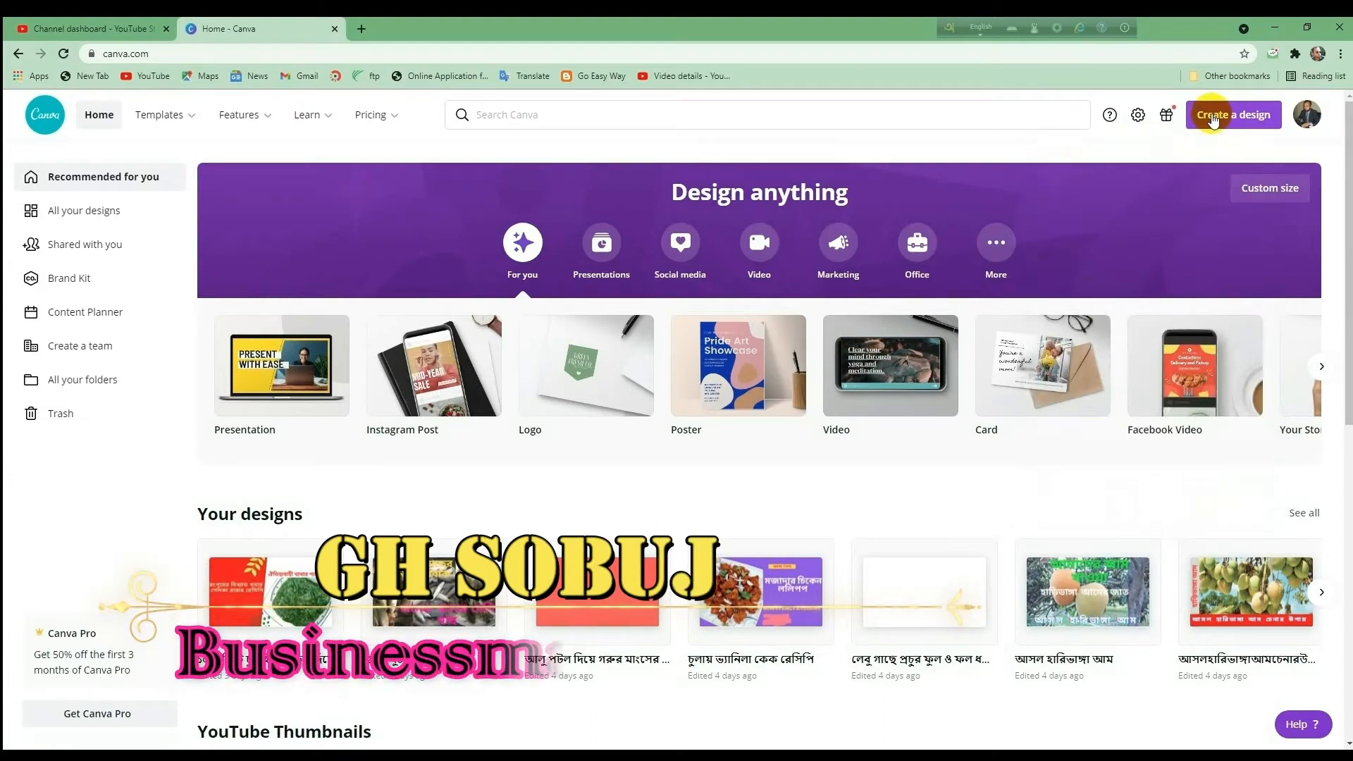
left_click(1212, 118)
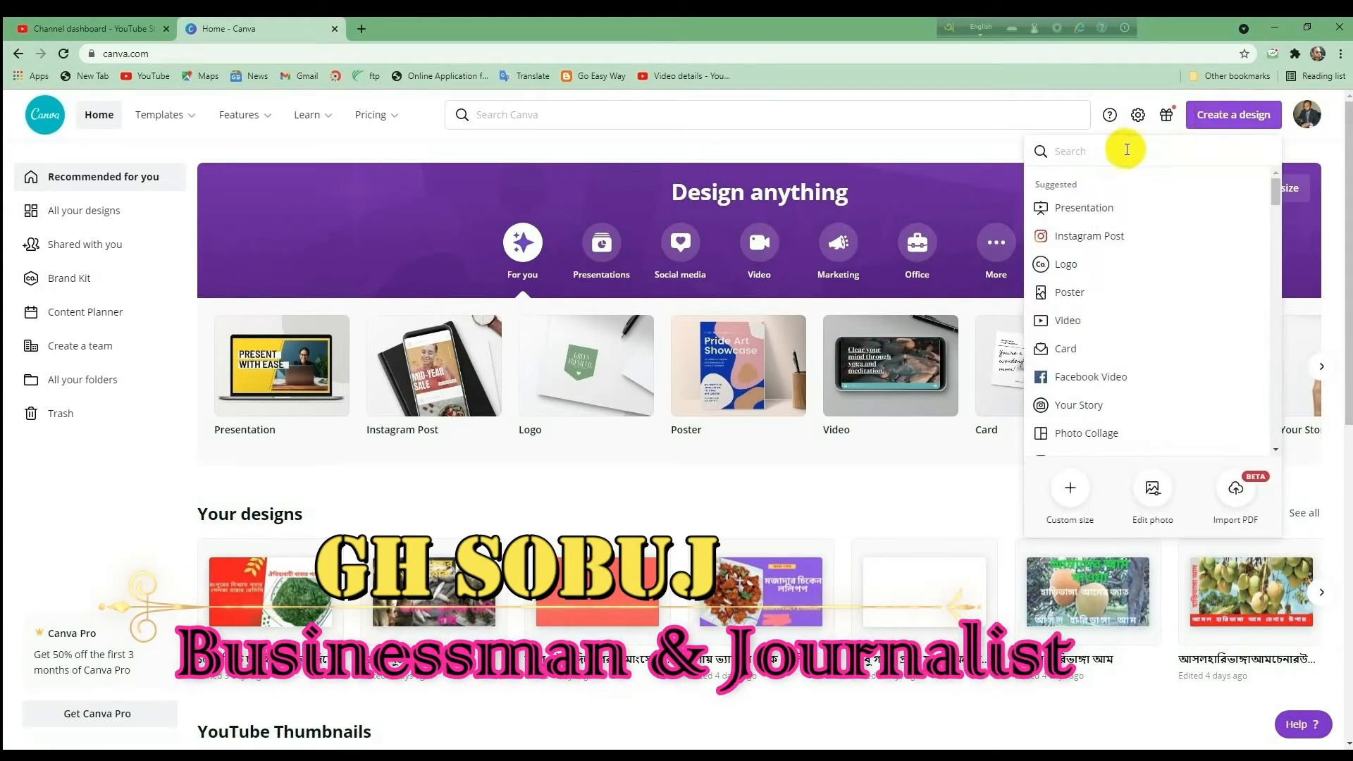
type("thum")
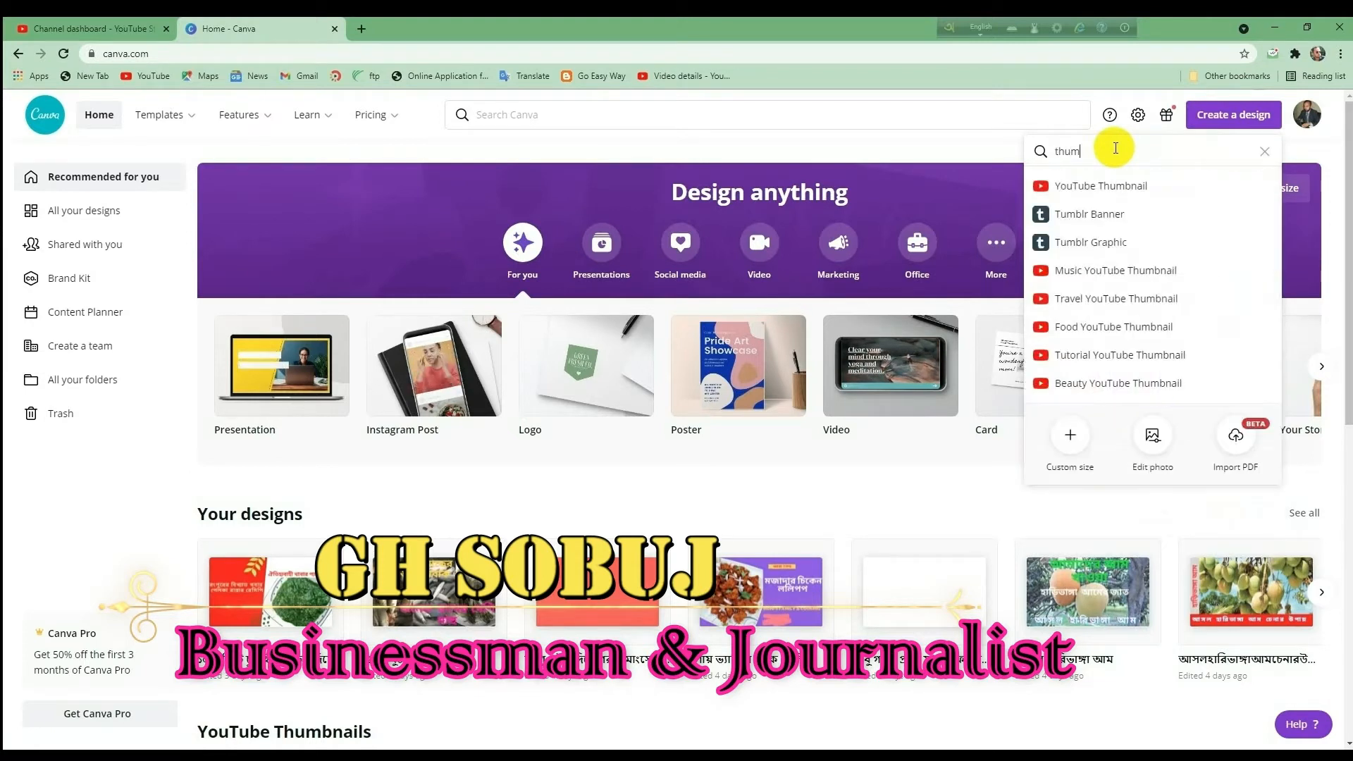
left_click(1111, 185)
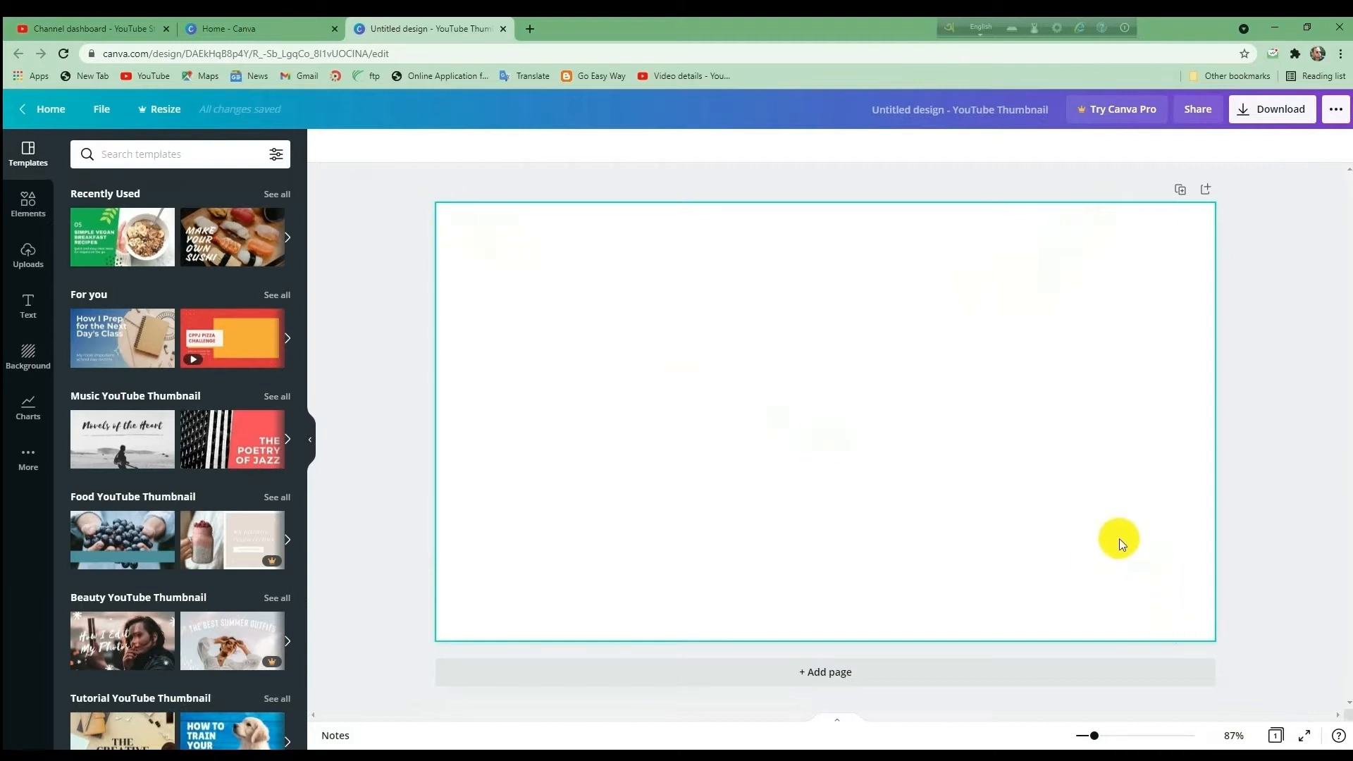
mouse_move(356, 188)
left_mouse_down()
mouse_move(362, 269)
mouse_move(1044, 662)
mouse_move(1296, 689)
mouse_move(1289, 637)
mouse_move(1286, 668)
left_mouse_up()
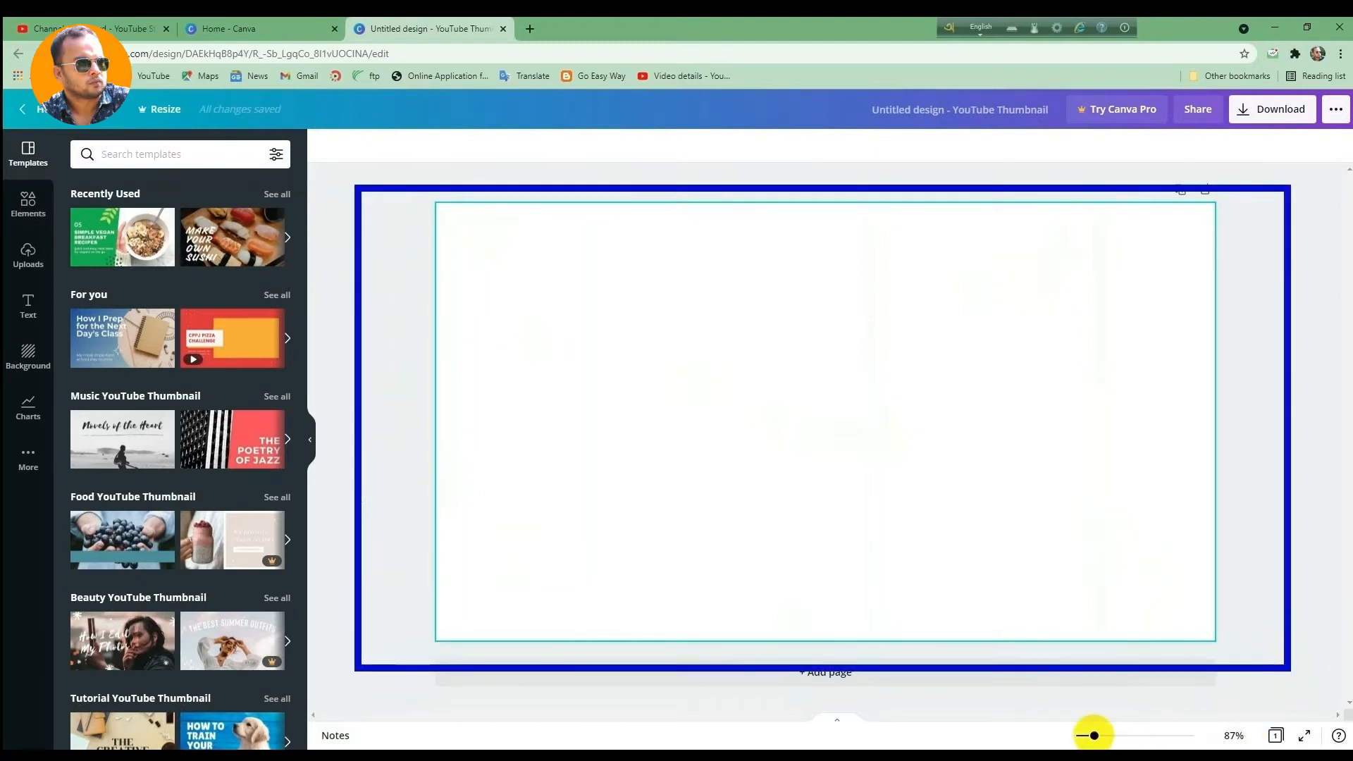
key("Escape")
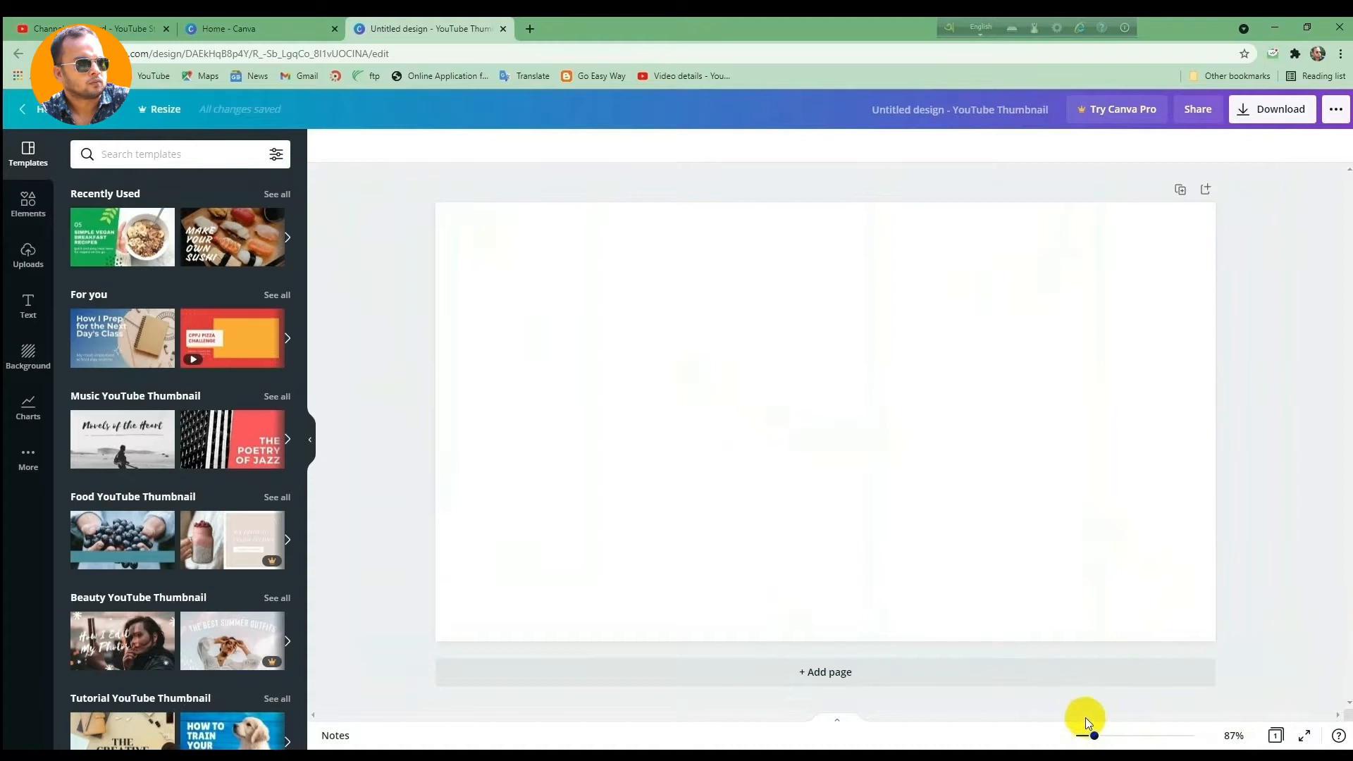
mouse_move(1050, 702)
left_mouse_down()
mouse_move(1191, 751)
mouse_move(1233, 745)
mouse_move(1198, 689)
left_mouse_up()
key("Escape")
Step: Browse the available backgrounds and apply the light-to-dark green gradient to the blank thumbnail page
mouse_move(1096, 736)
left_mouse_down()
mouse_move(1171, 735)
mouse_move(1090, 738)
left_mouse_up()
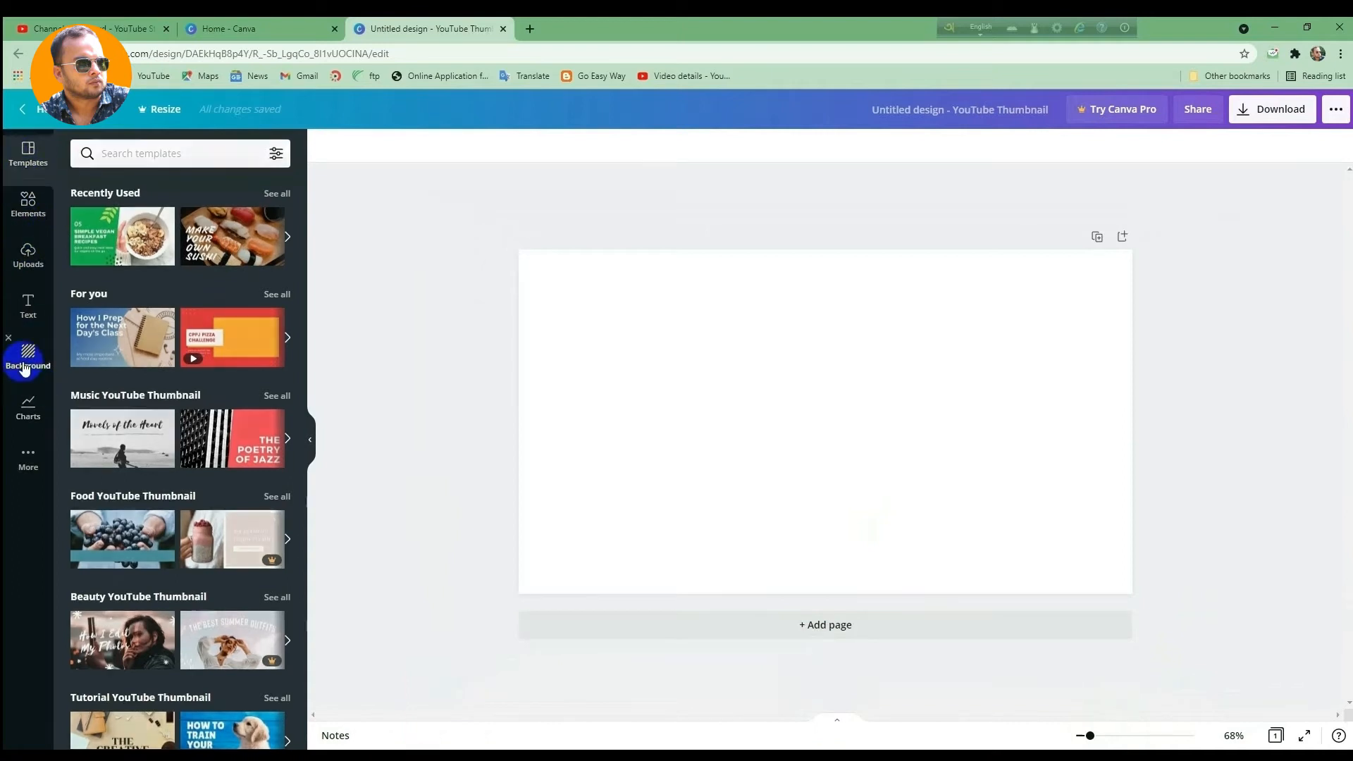
left_click(25, 356)
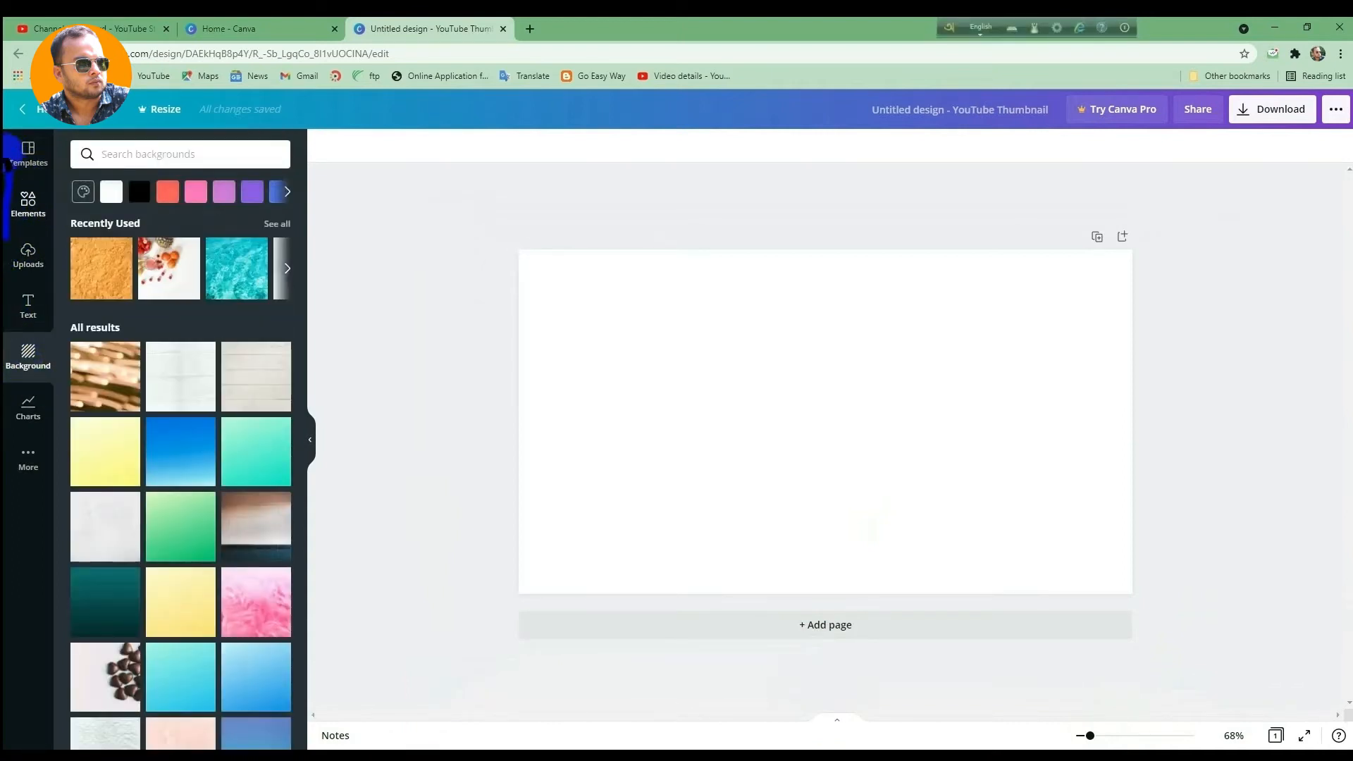
mouse_move(4, 135)
left_mouse_down()
mouse_move(29, 407)
mouse_move(60, 523)
left_mouse_up()
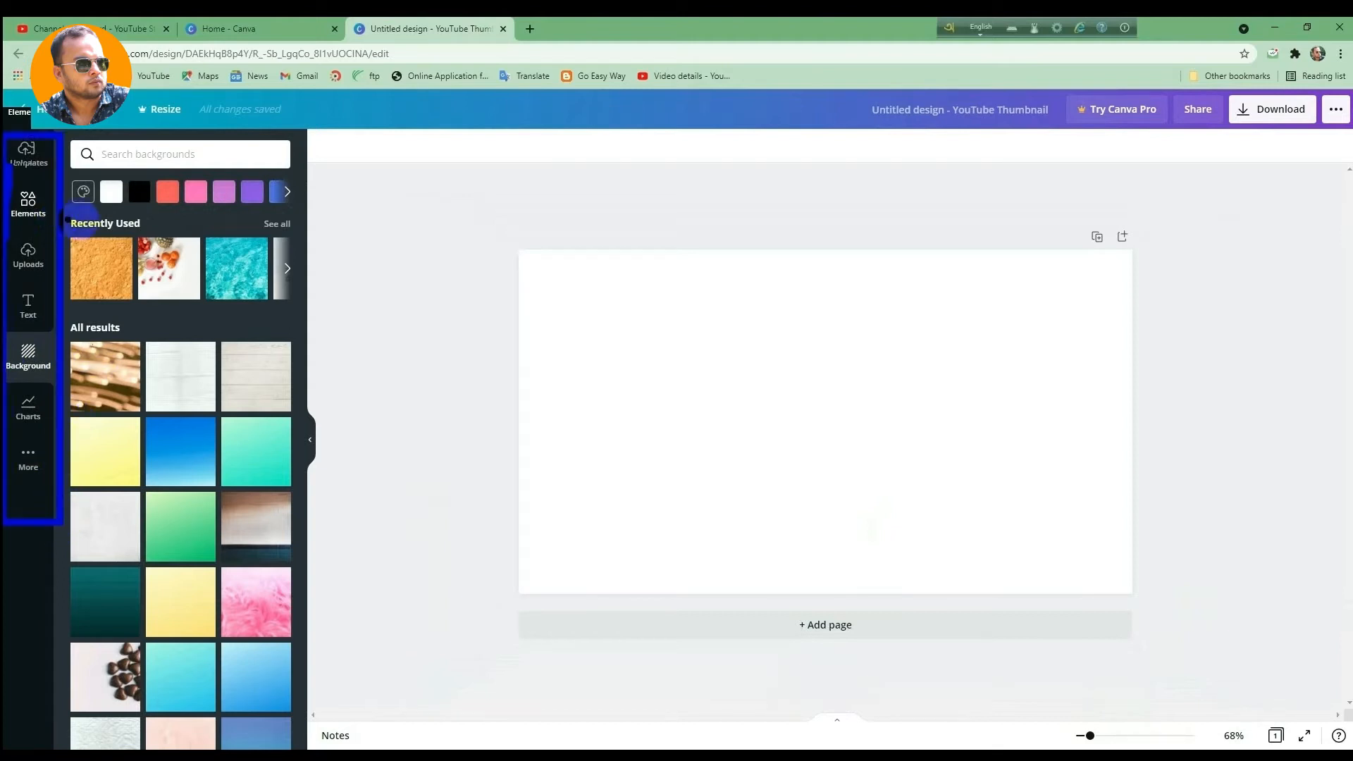
key("Escape")
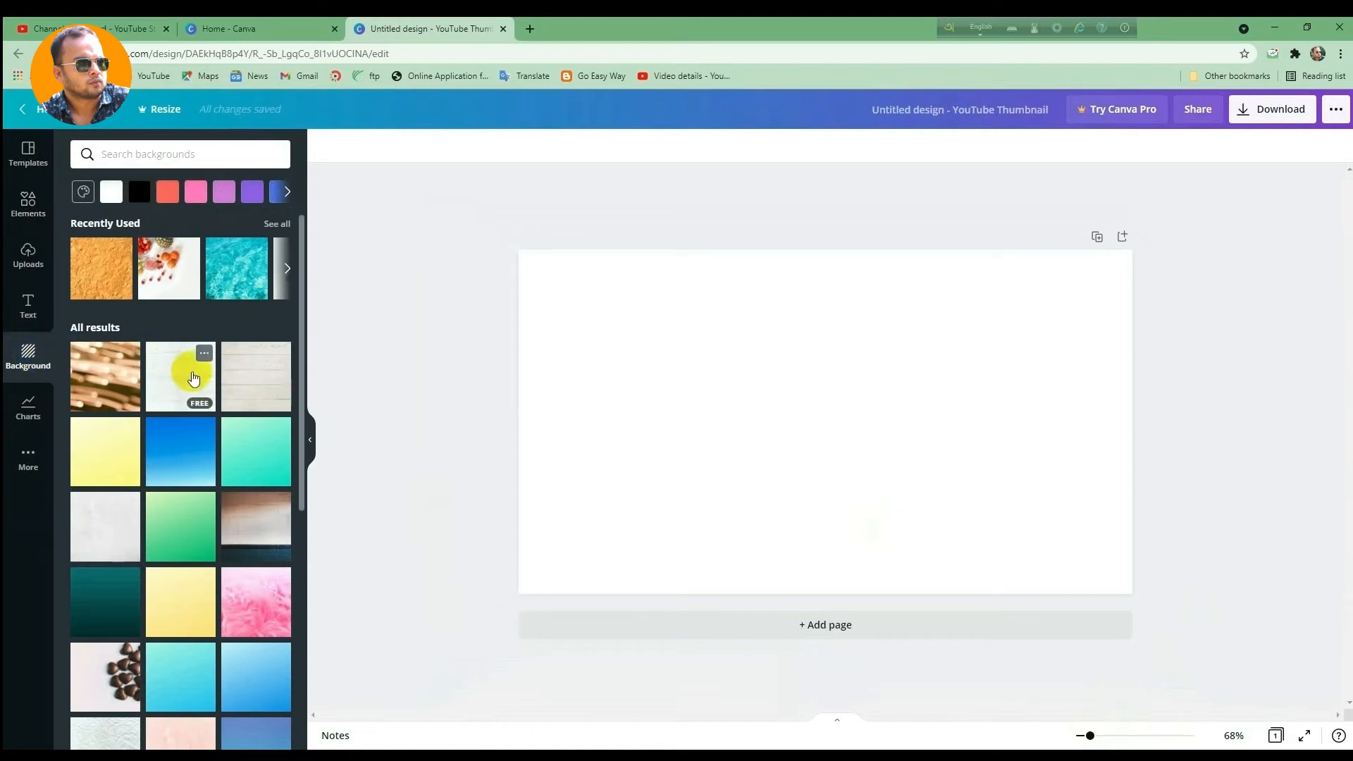
scroll(185, 510, "down", 7)
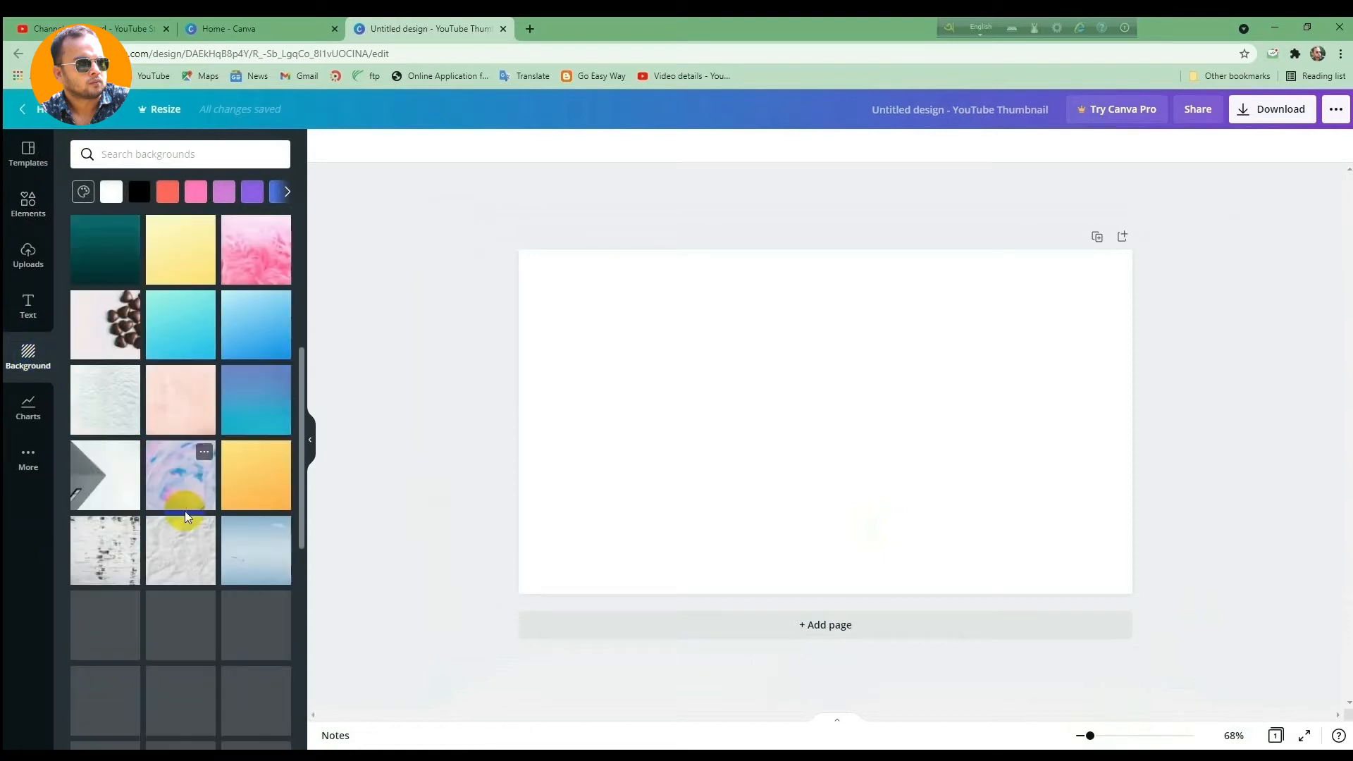
scroll(185, 510, "up", 4)
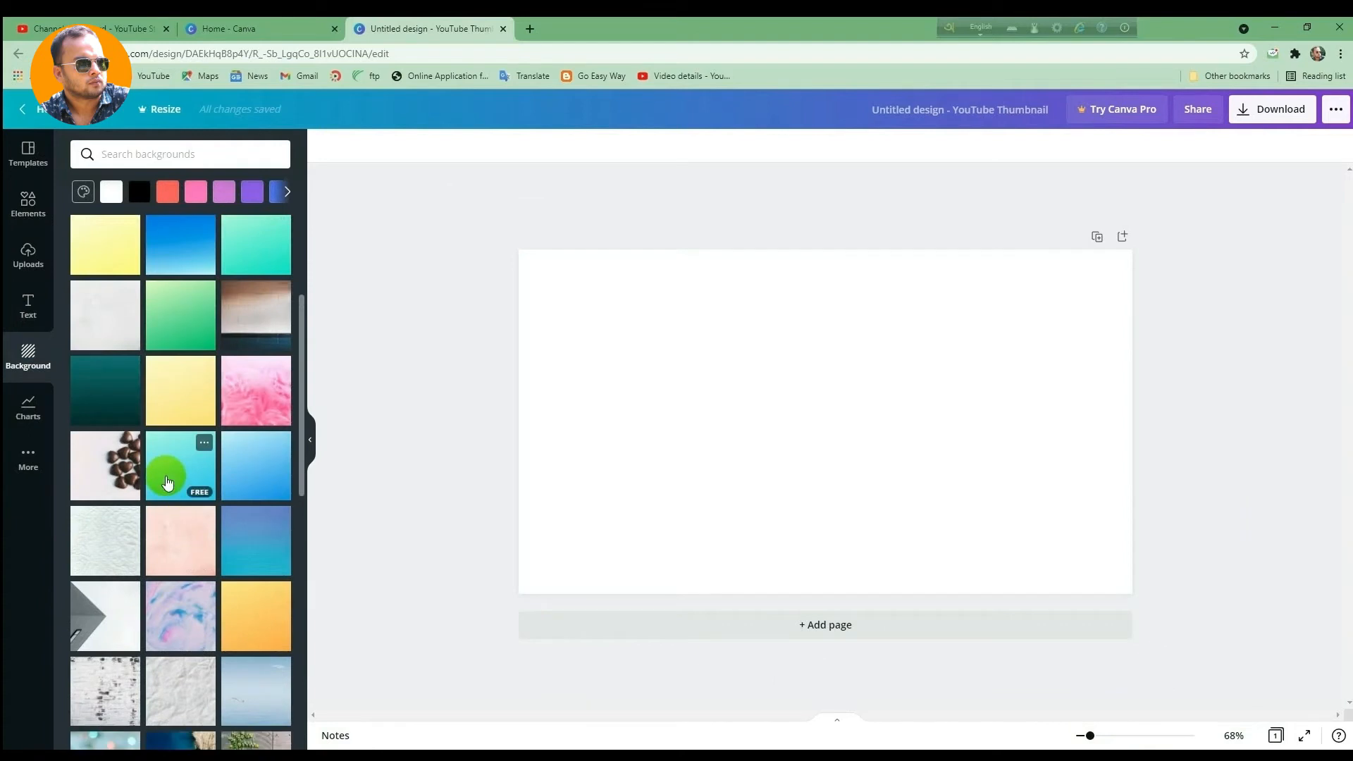
scroll(176, 465, "up", 4)
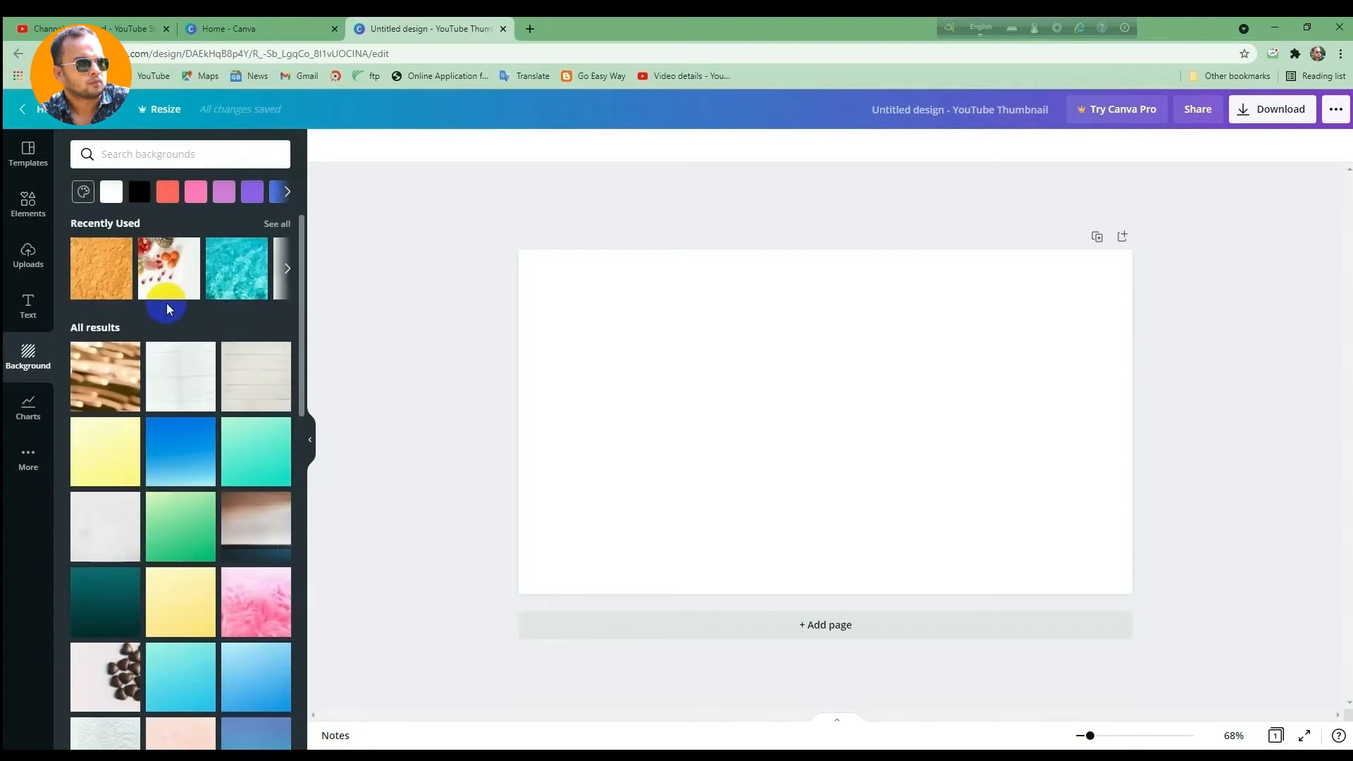
scroll(176, 339, "down", 2)
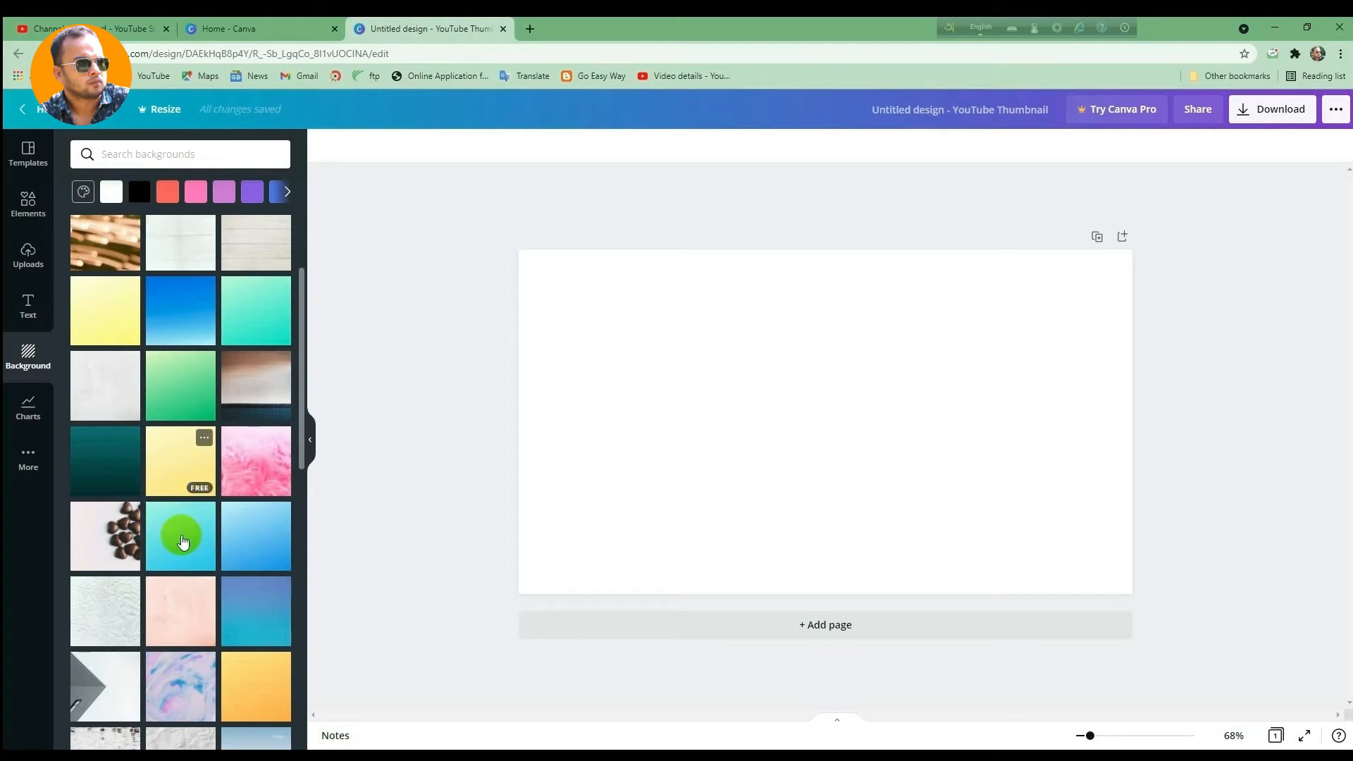
left_click(206, 382)
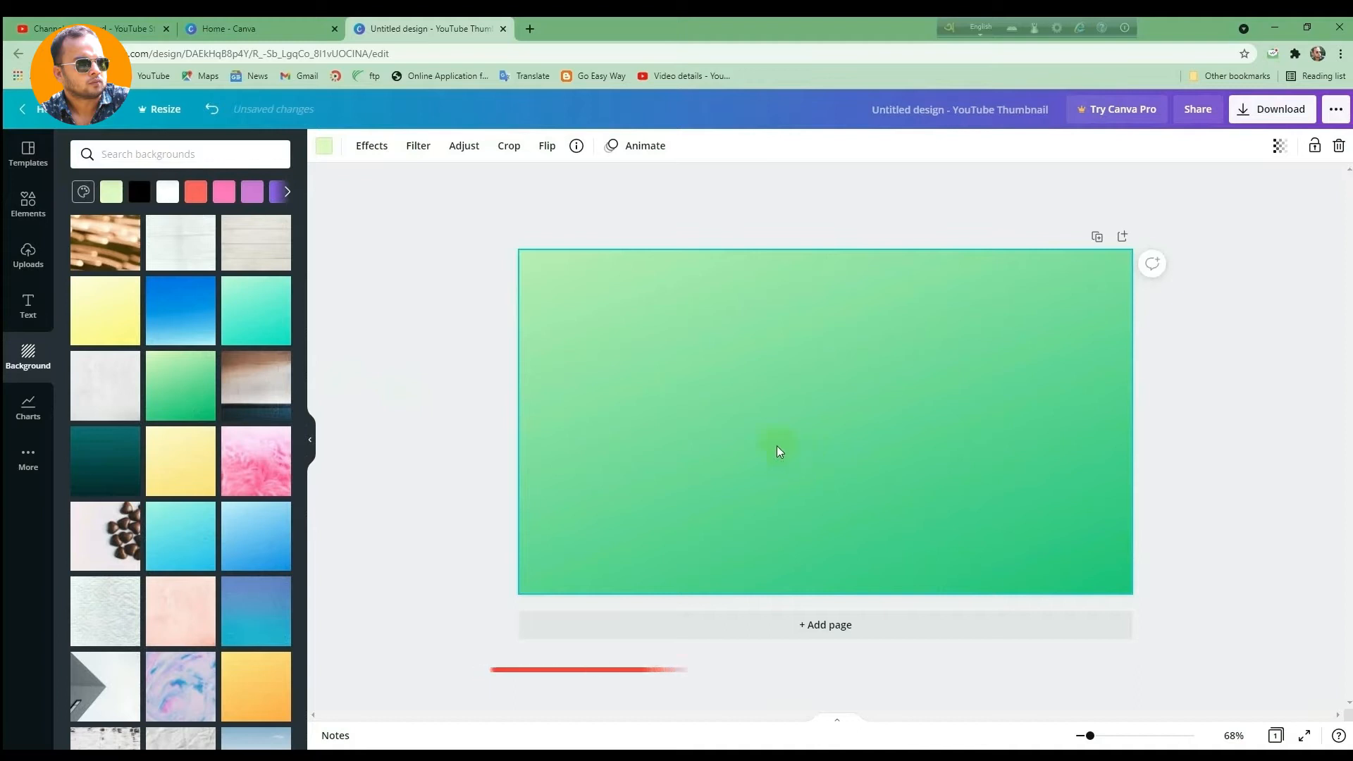
Step: Upload the image U-5 (4) from the device, taking it from the Slide Pic folder on the Picture (E:) drive
left_click(28, 255)
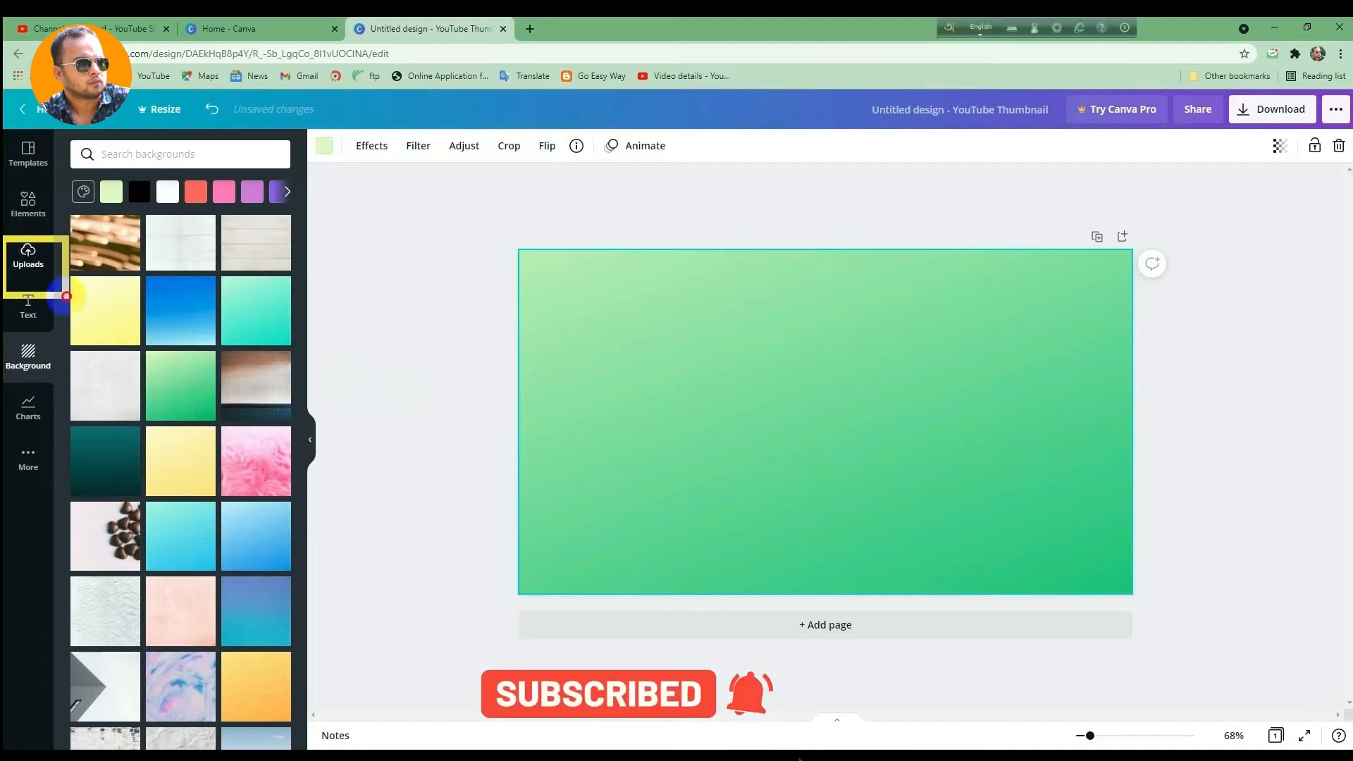
left_click(27, 259)
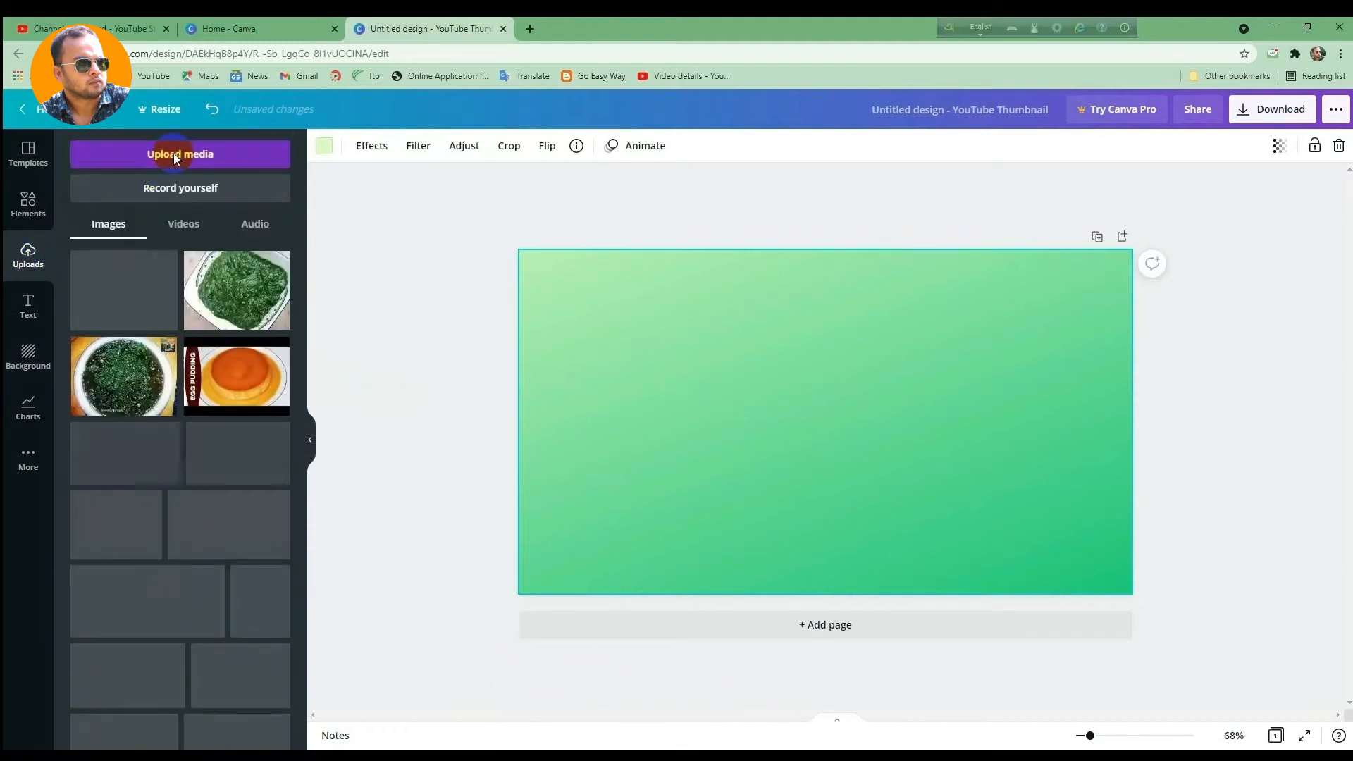
left_click(173, 154)
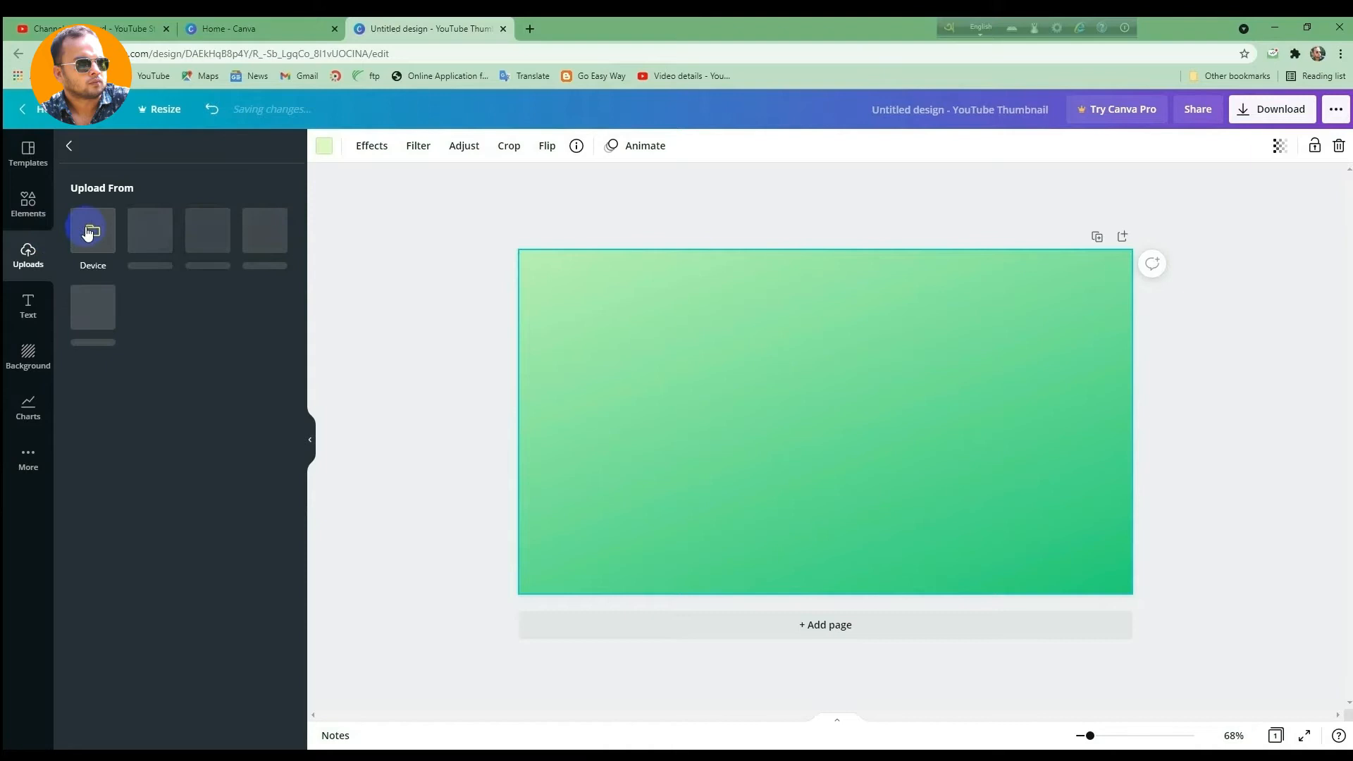
mouse_move(51, 178)
left_mouse_down()
mouse_move(90, 290)
mouse_move(158, 287)
left_mouse_up()
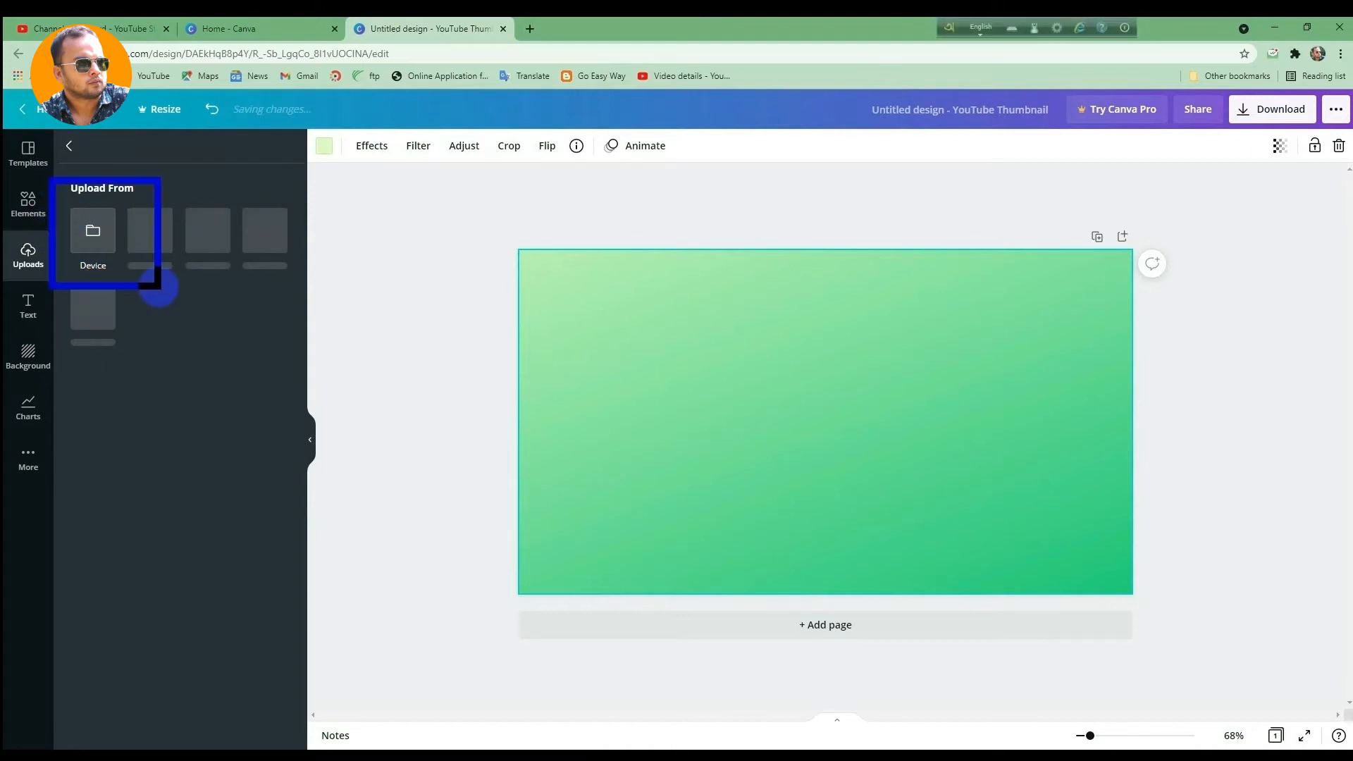
key("Escape")
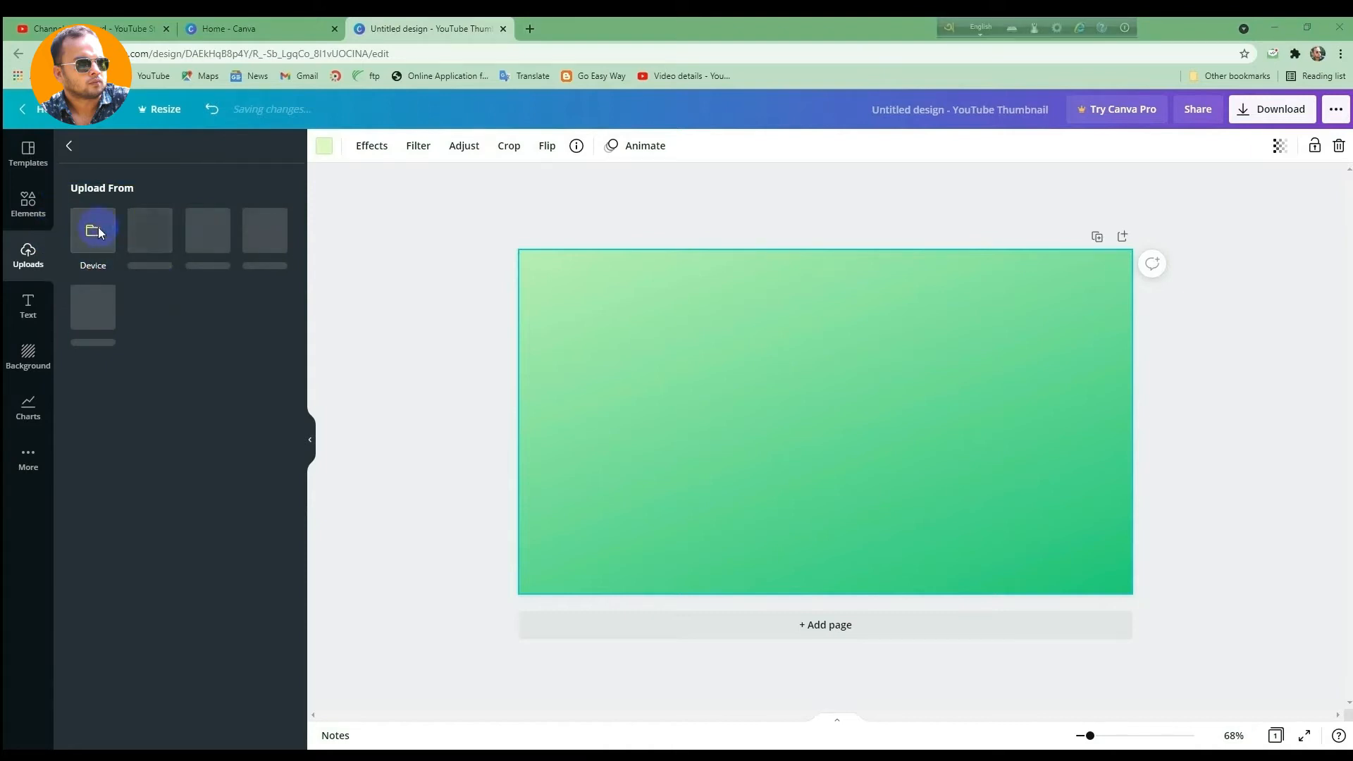
left_click(99, 232)
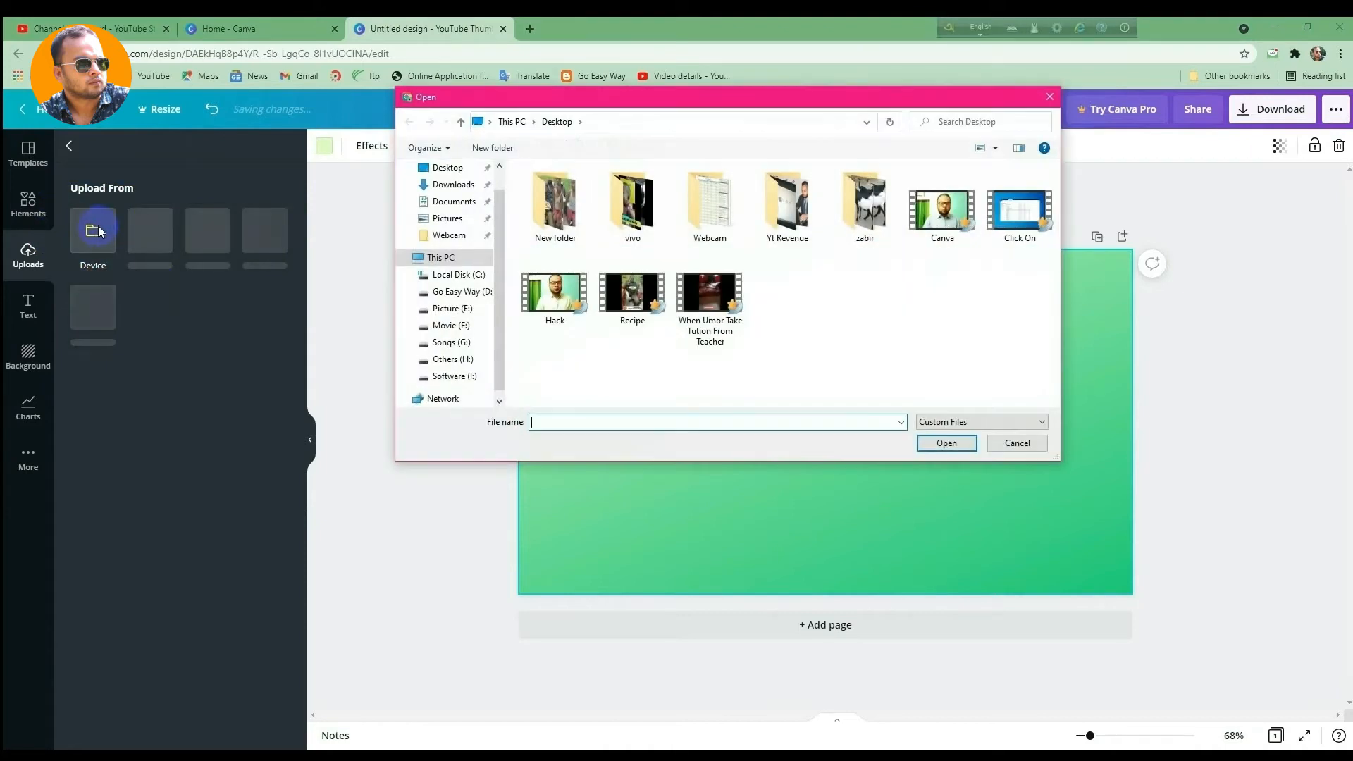
left_click(450, 308)
scroll(997, 350, "down", 1)
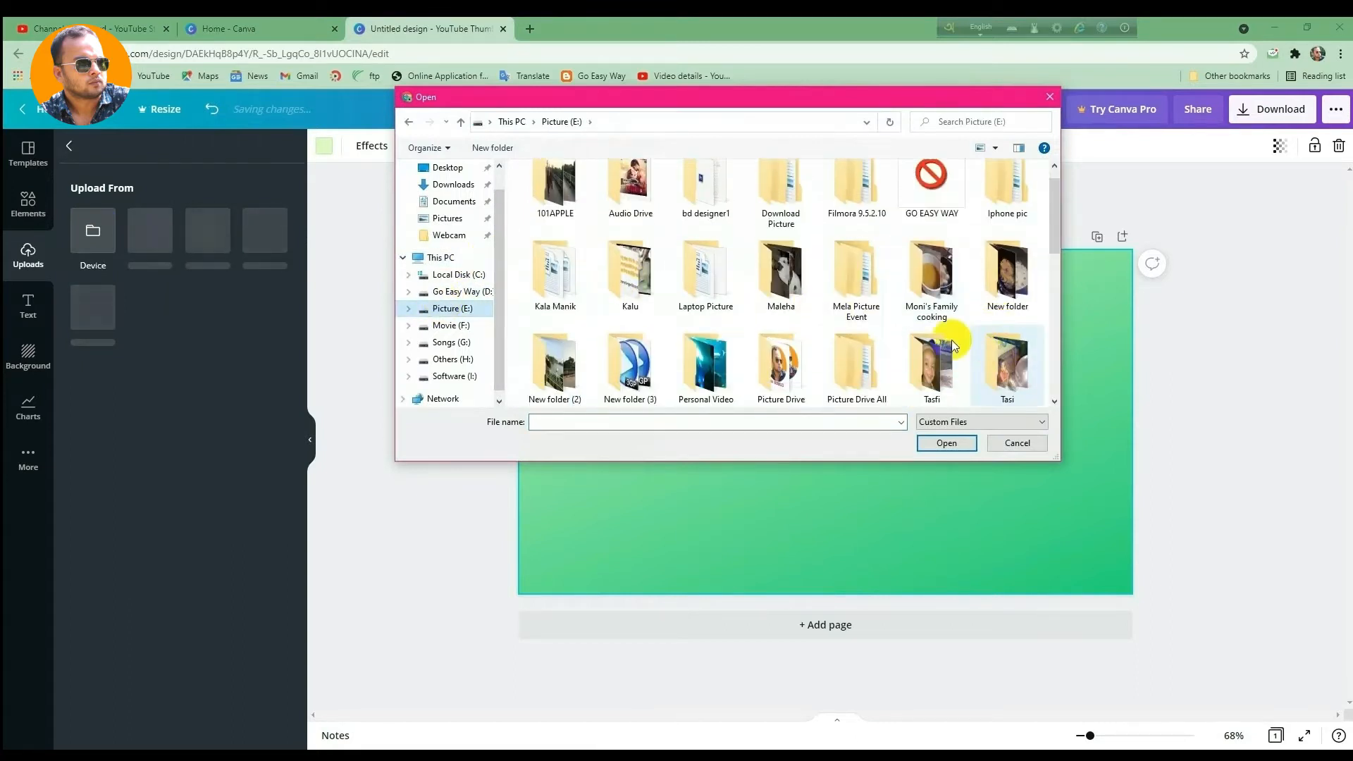
left_click(721, 293)
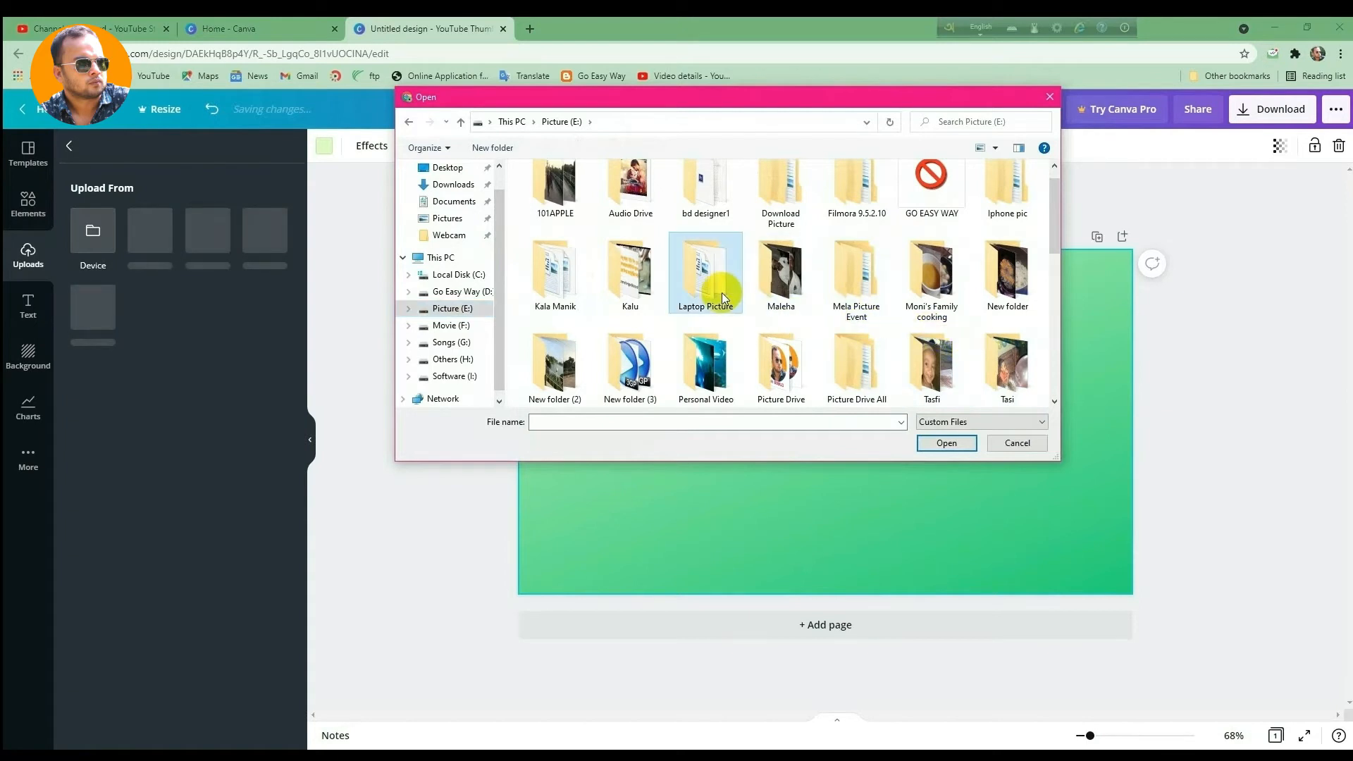
type("um")
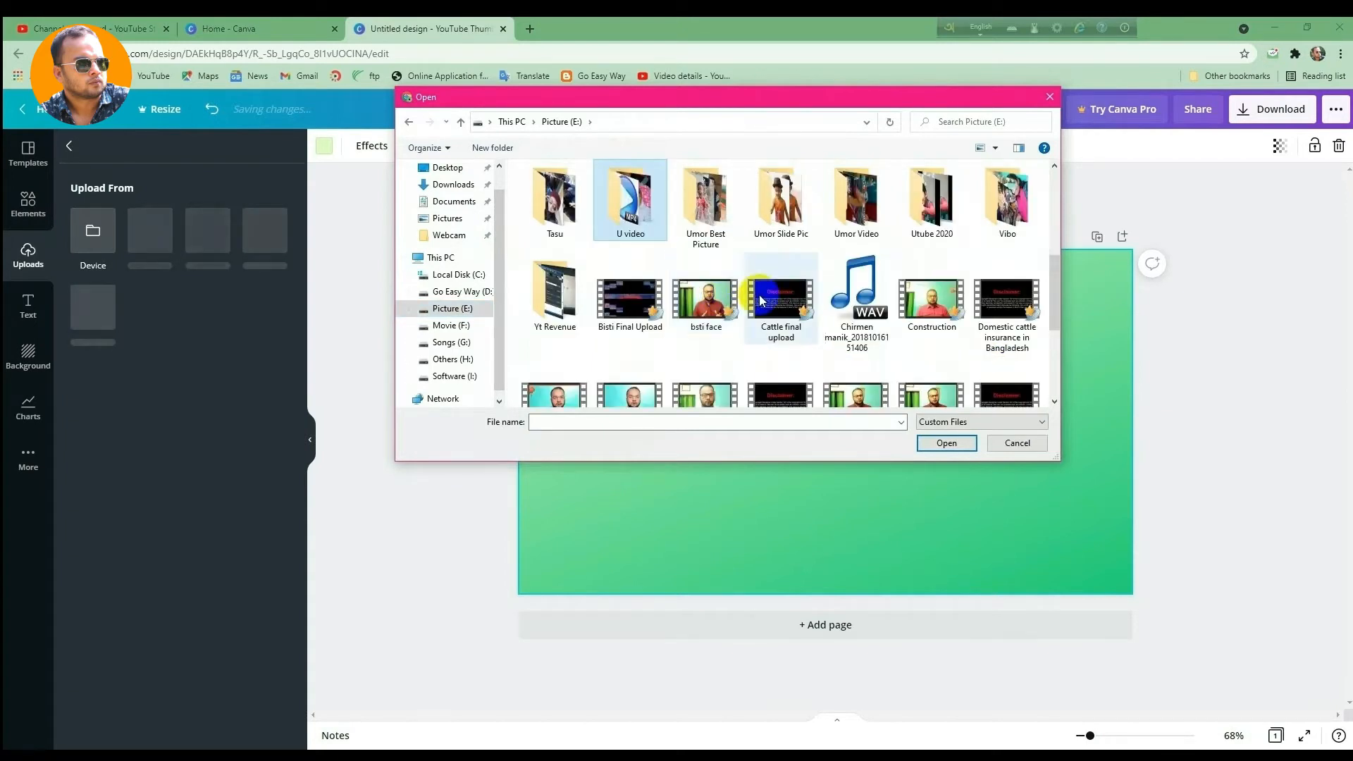
double_click(781, 204)
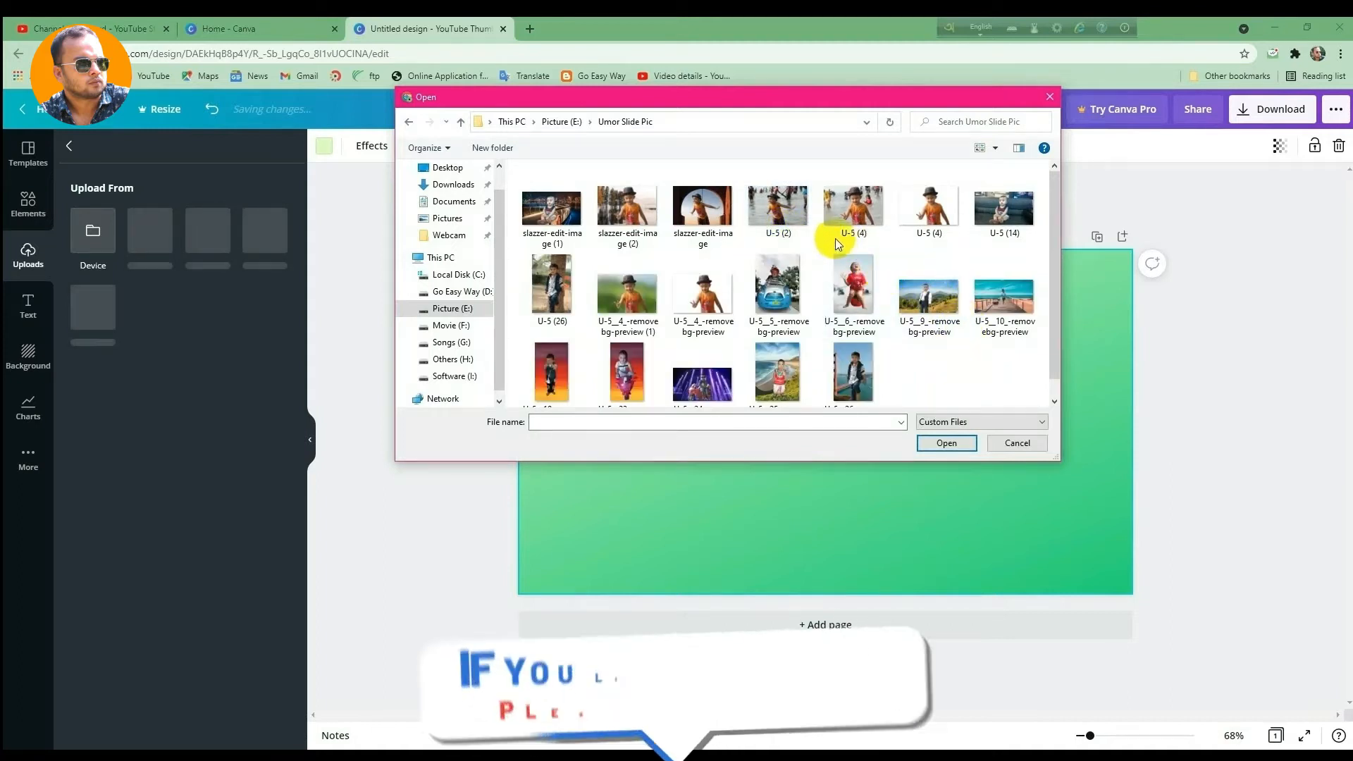
double_click(855, 206)
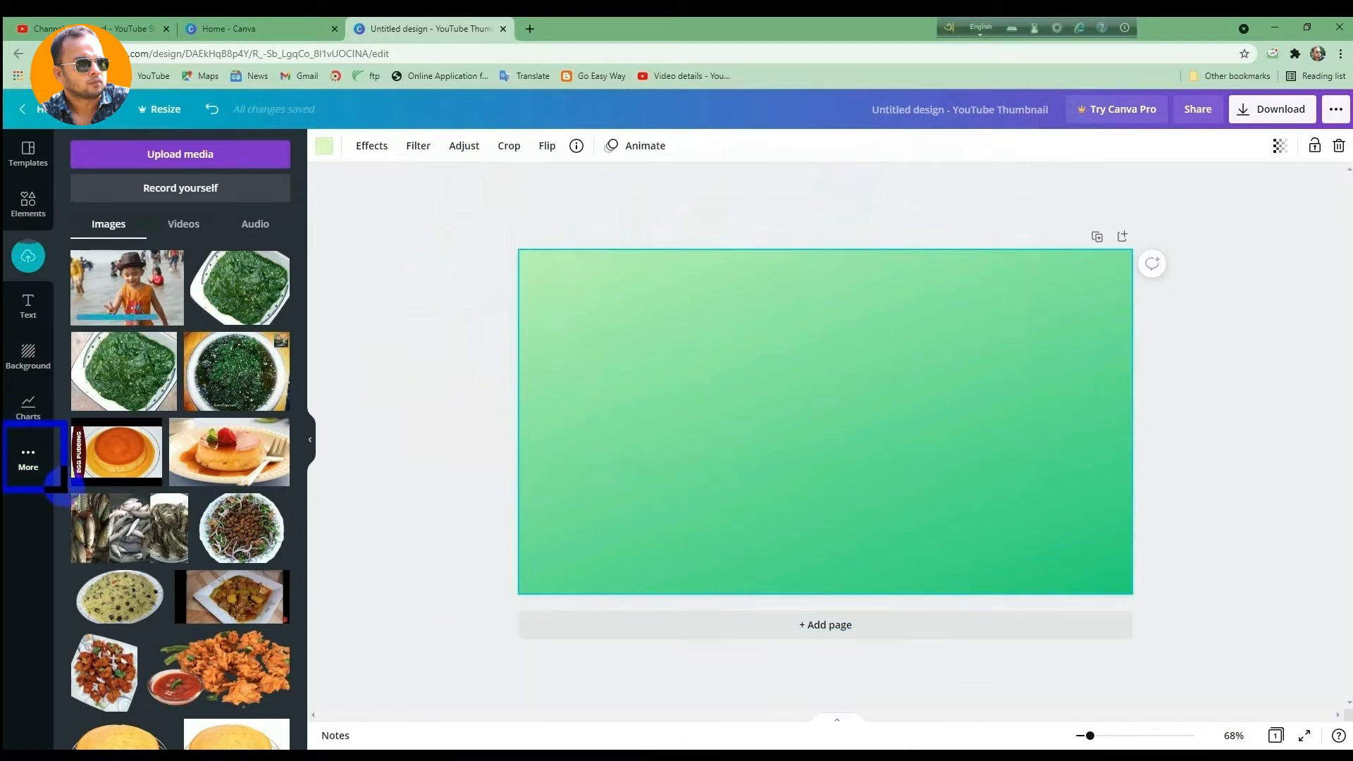
Step: Add a circular frame from the Frames elements to the middle of the thumbnail and fill it with the newly uploaded beach photo
left_click(28, 456)
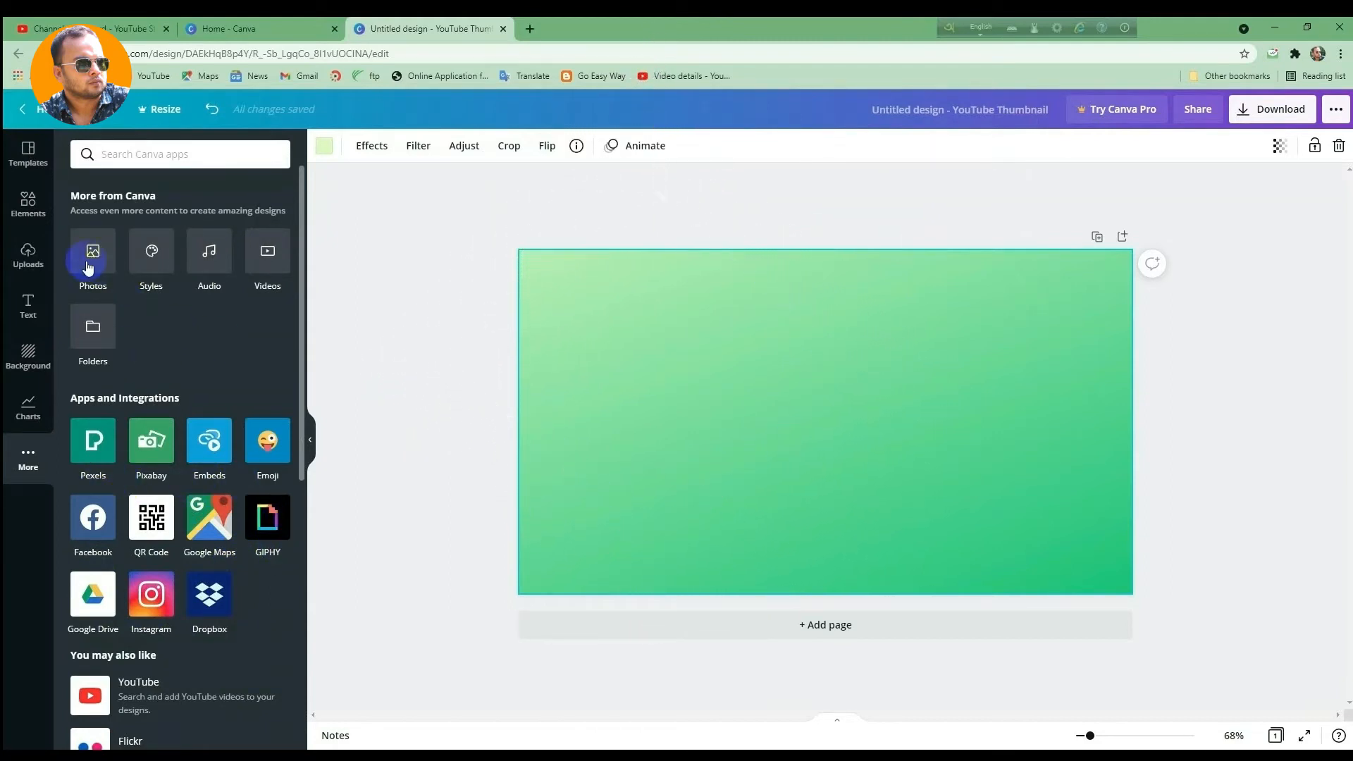
left_click(30, 208)
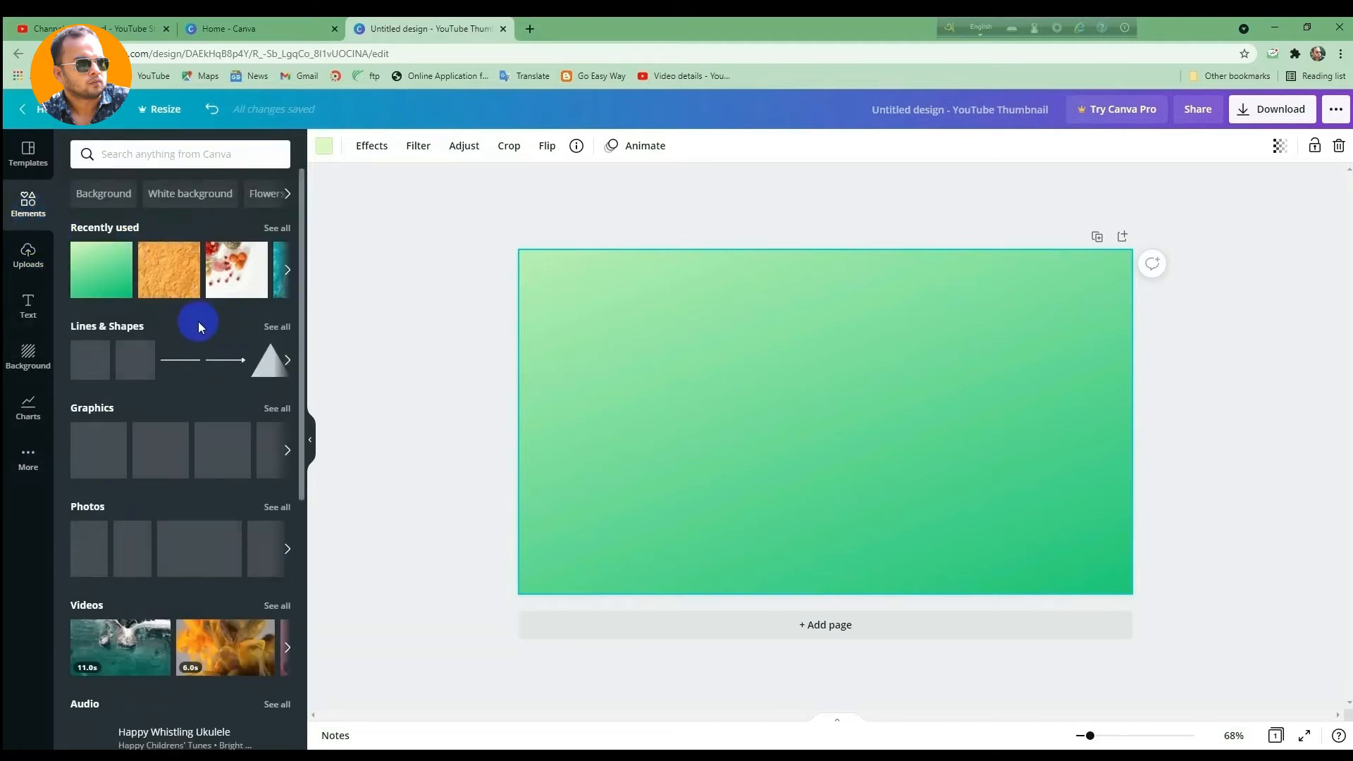
scroll(175, 325, "down", 3)
scroll(176, 325, "up", 3)
left_click(103, 323)
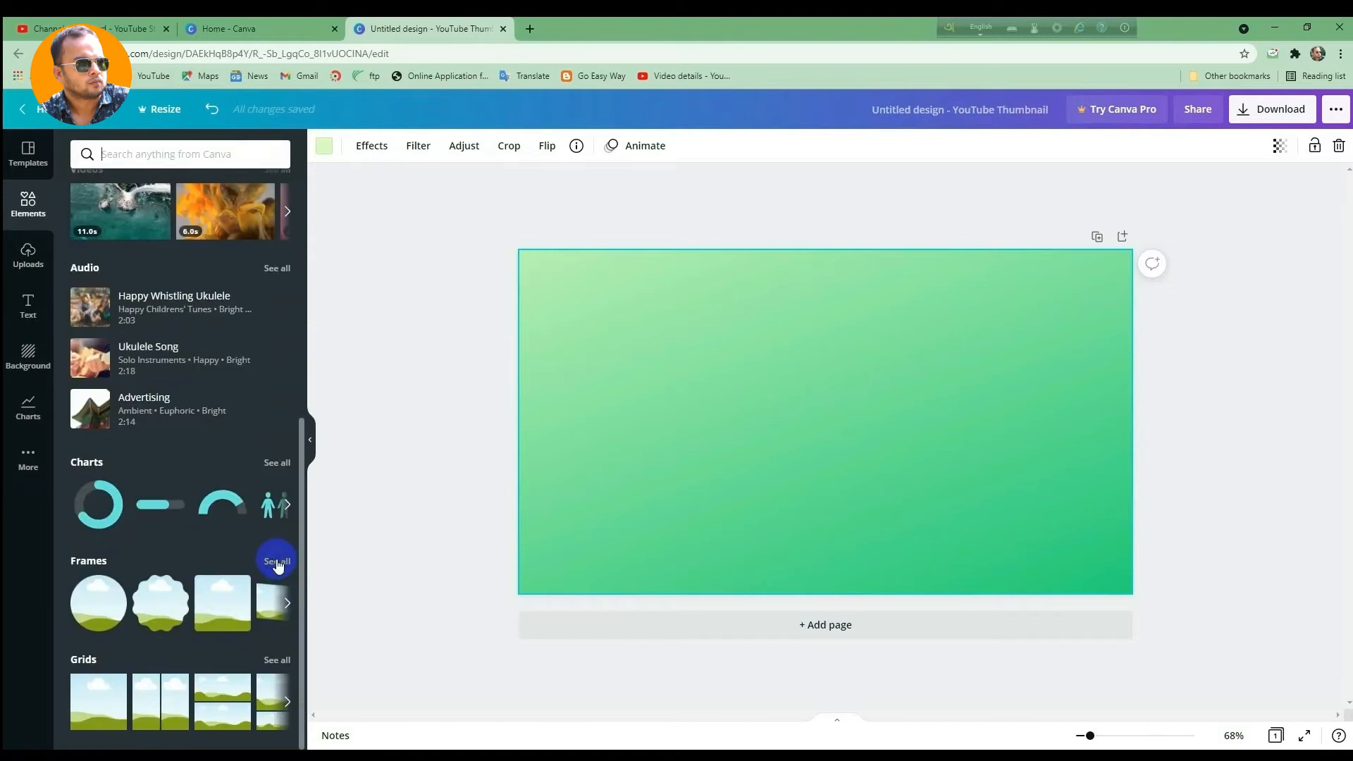
left_click(277, 562)
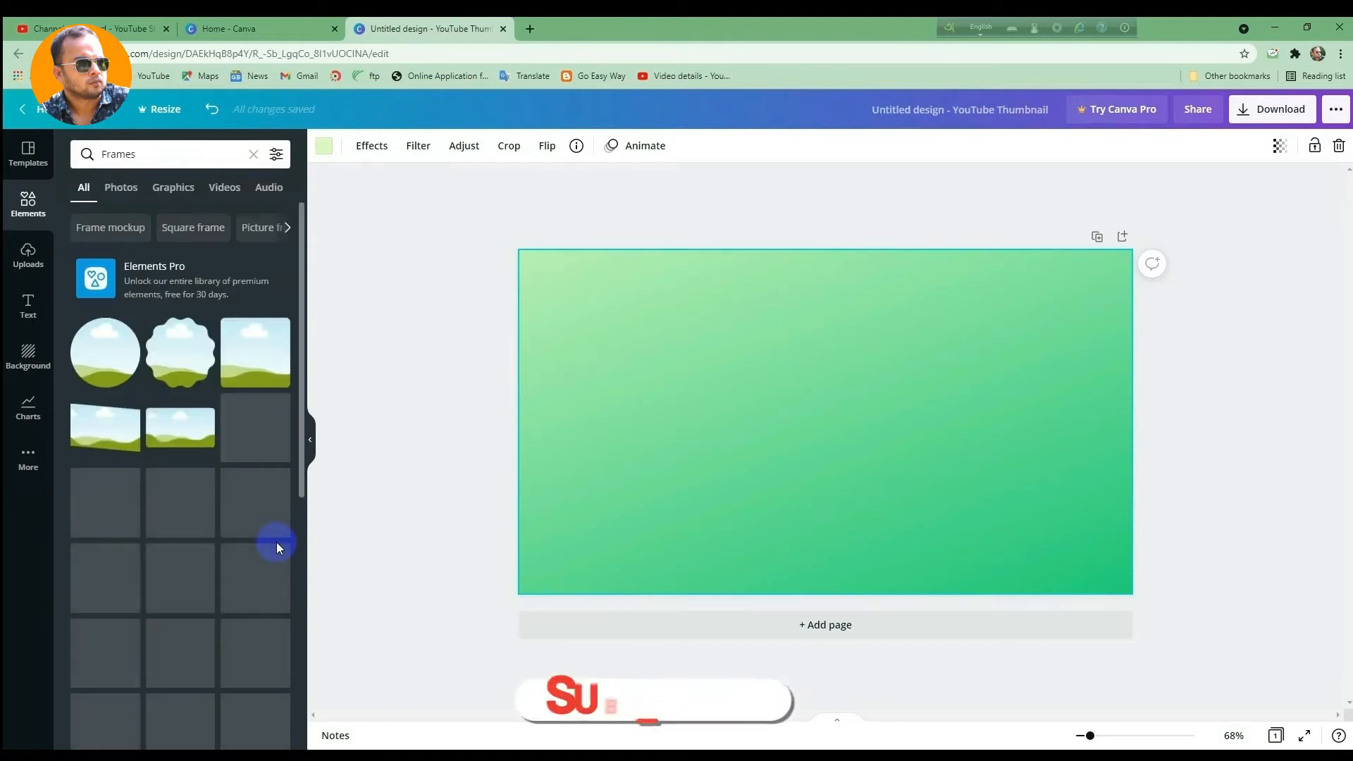
left_click_drag(97, 381, 754, 345)
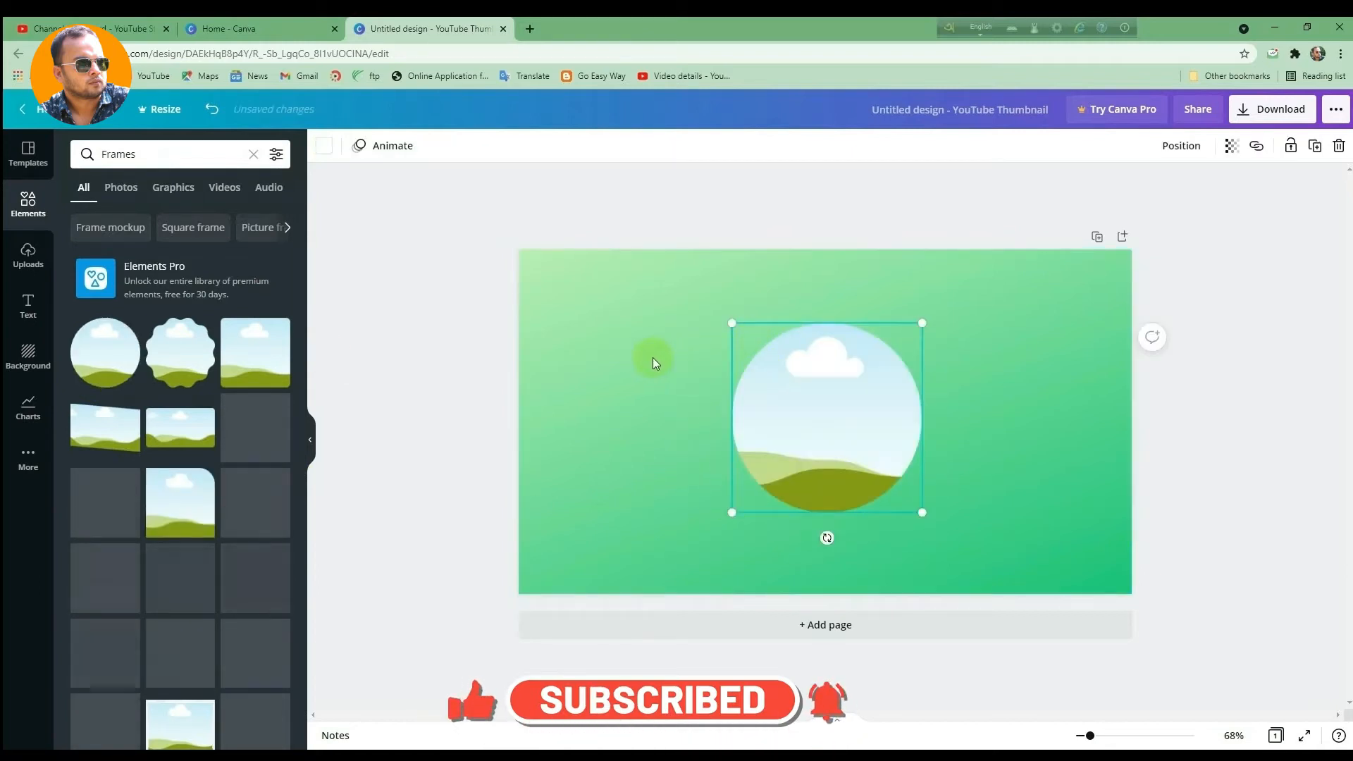
left_click(26, 266)
left_click_drag(123, 285, 828, 387)
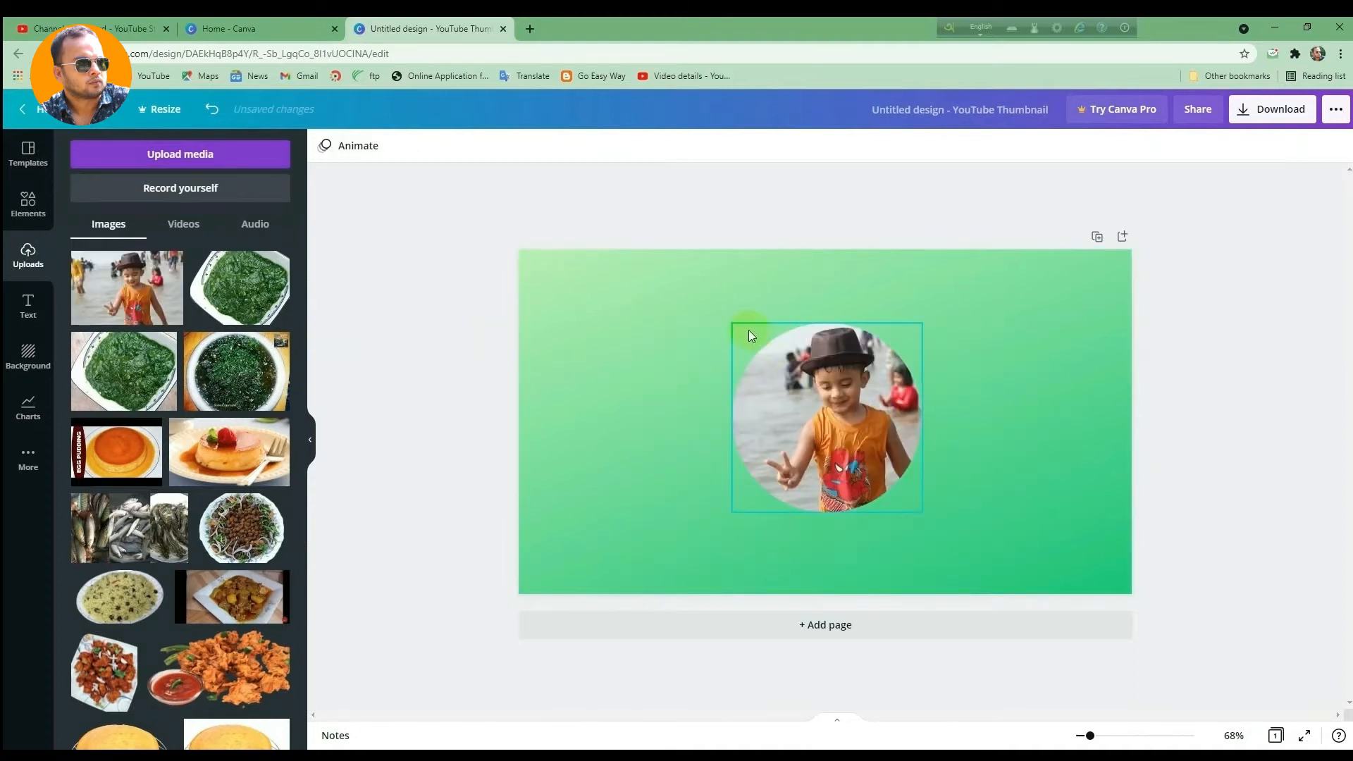
Step: Resize the circular photo frame and reposition it near the centre of the thumbnail
left_click(764, 491)
left_click_drag(732, 515, 772, 475)
left_click_drag(772, 323, 746, 295)
left_click_drag(776, 393, 775, 413)
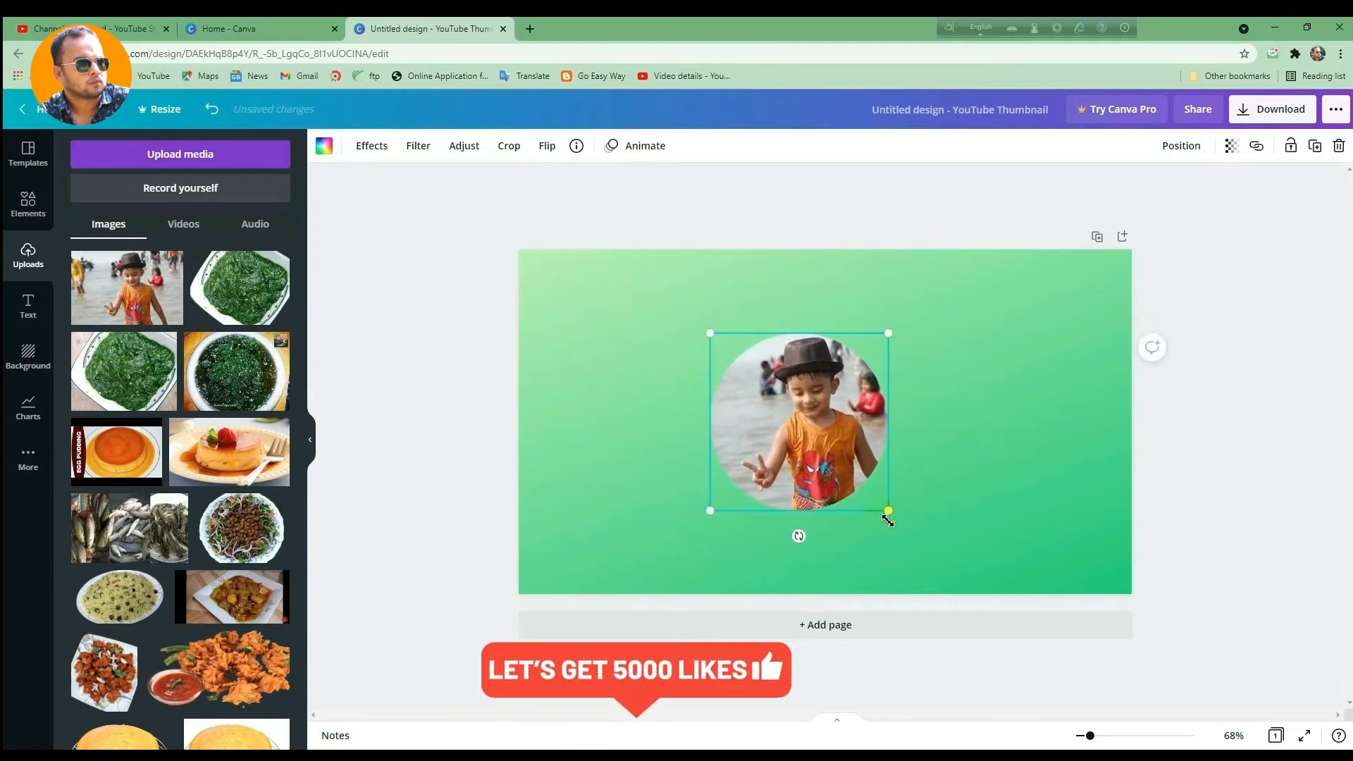
left_click_drag(905, 525, 909, 527)
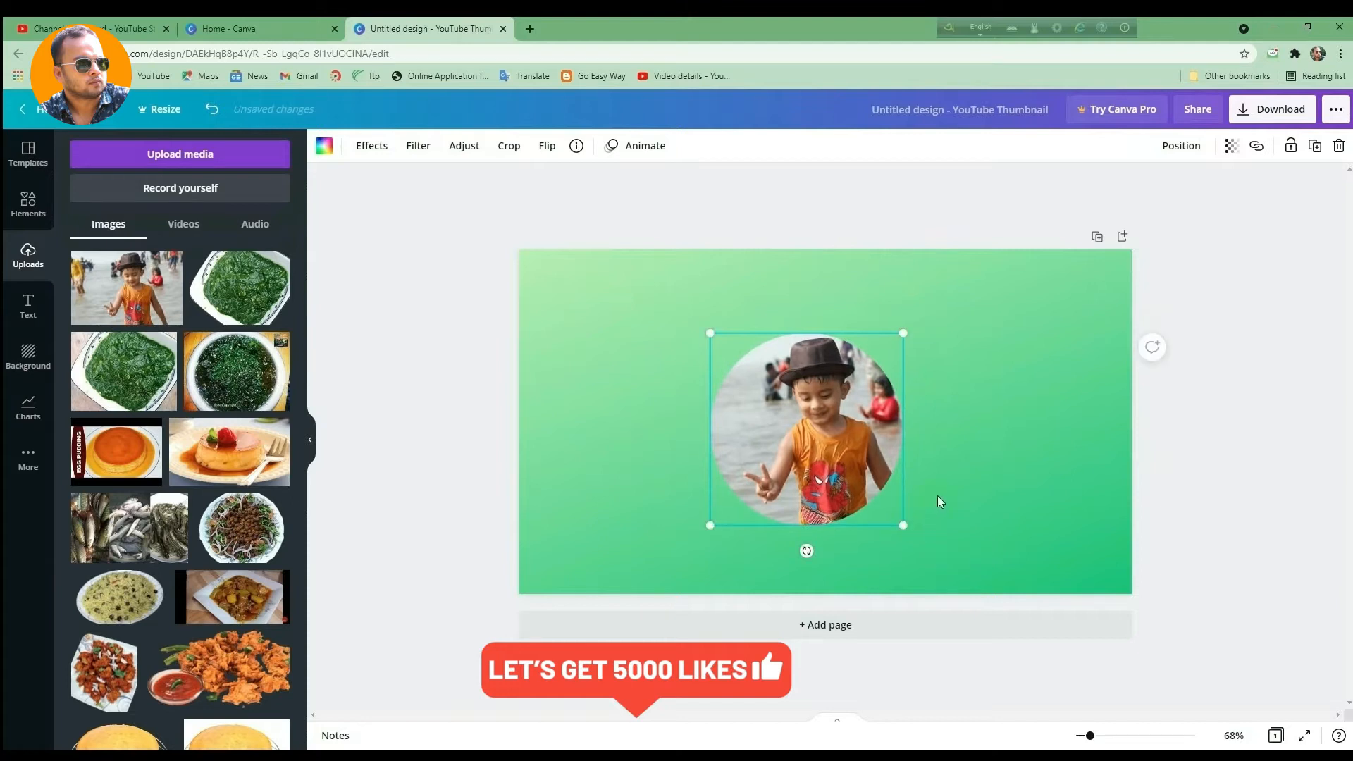
left_click_drag(833, 439, 845, 410)
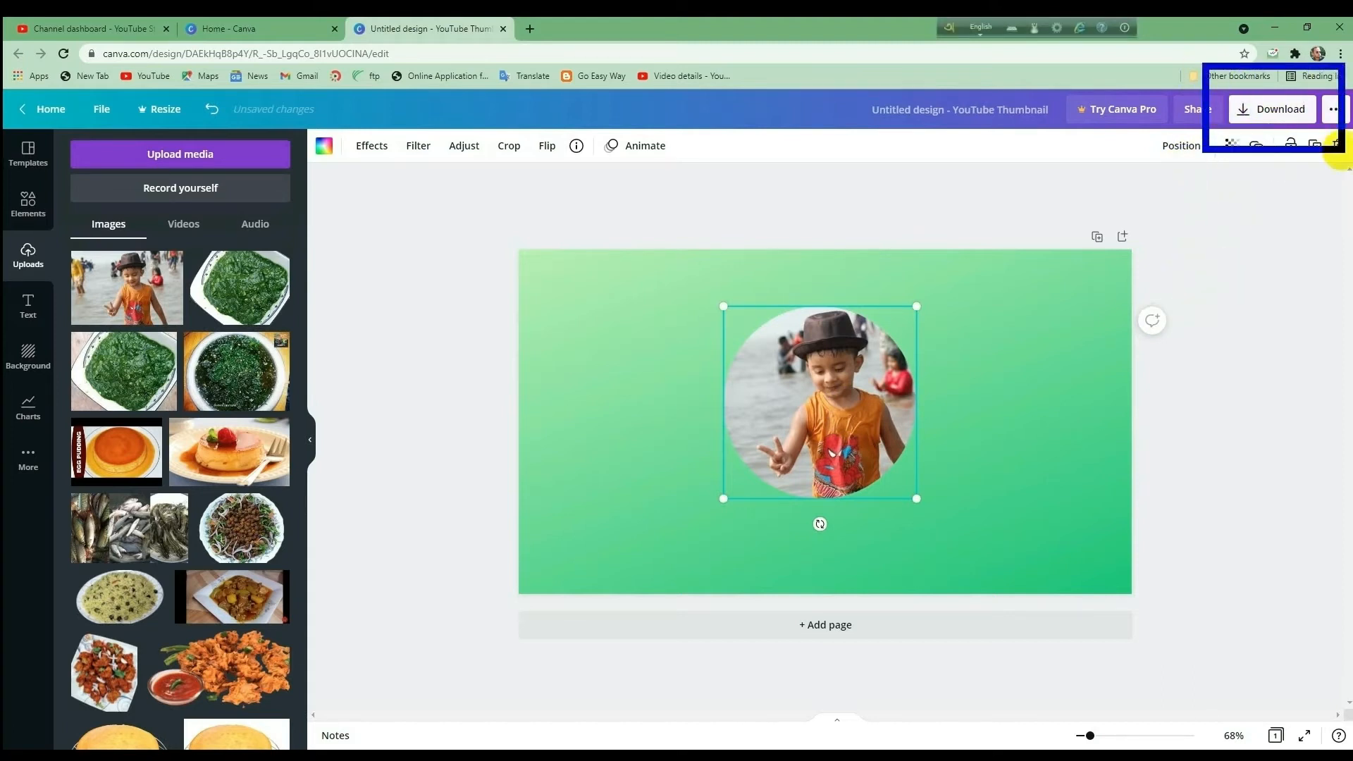
Step: Try to enable a transparent background for the PNG download, then dismiss the Canva Pro offer
left_click(1296, 111)
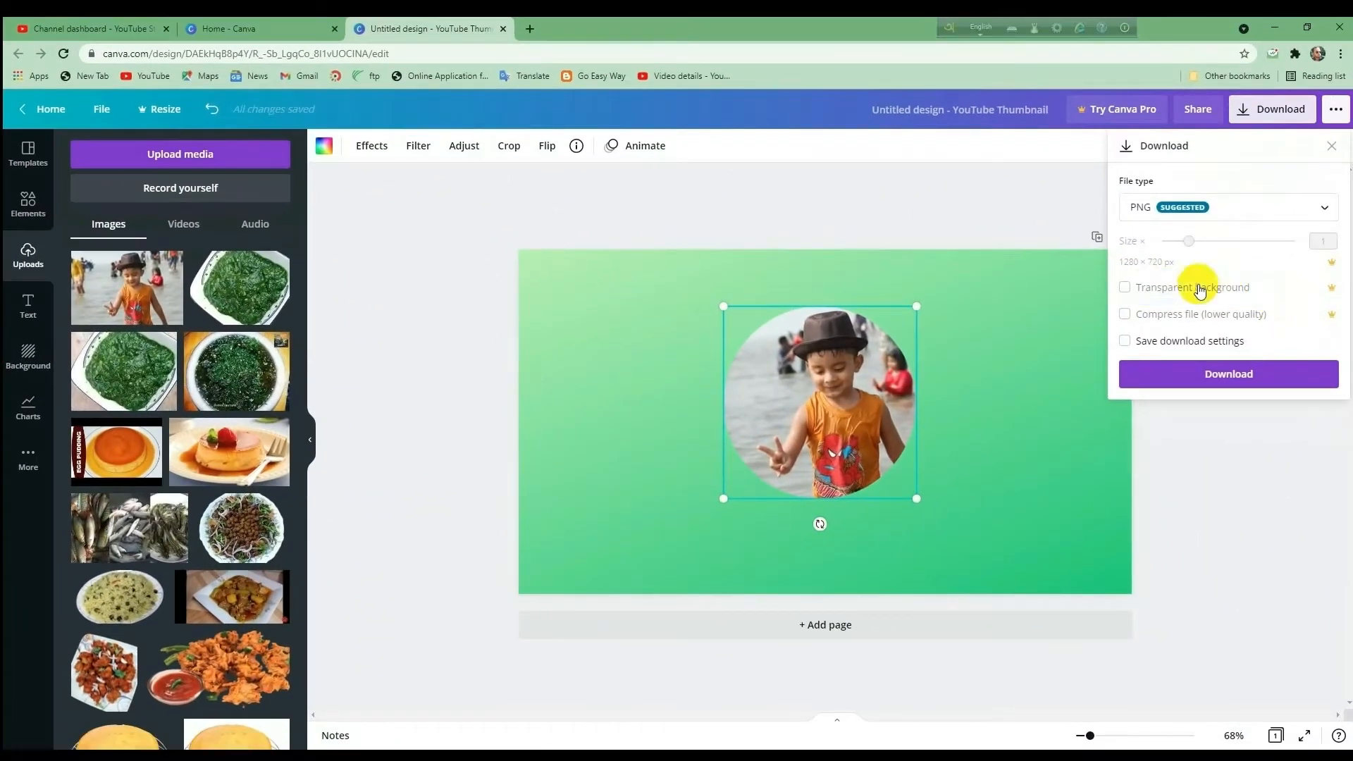
left_click(1124, 288)
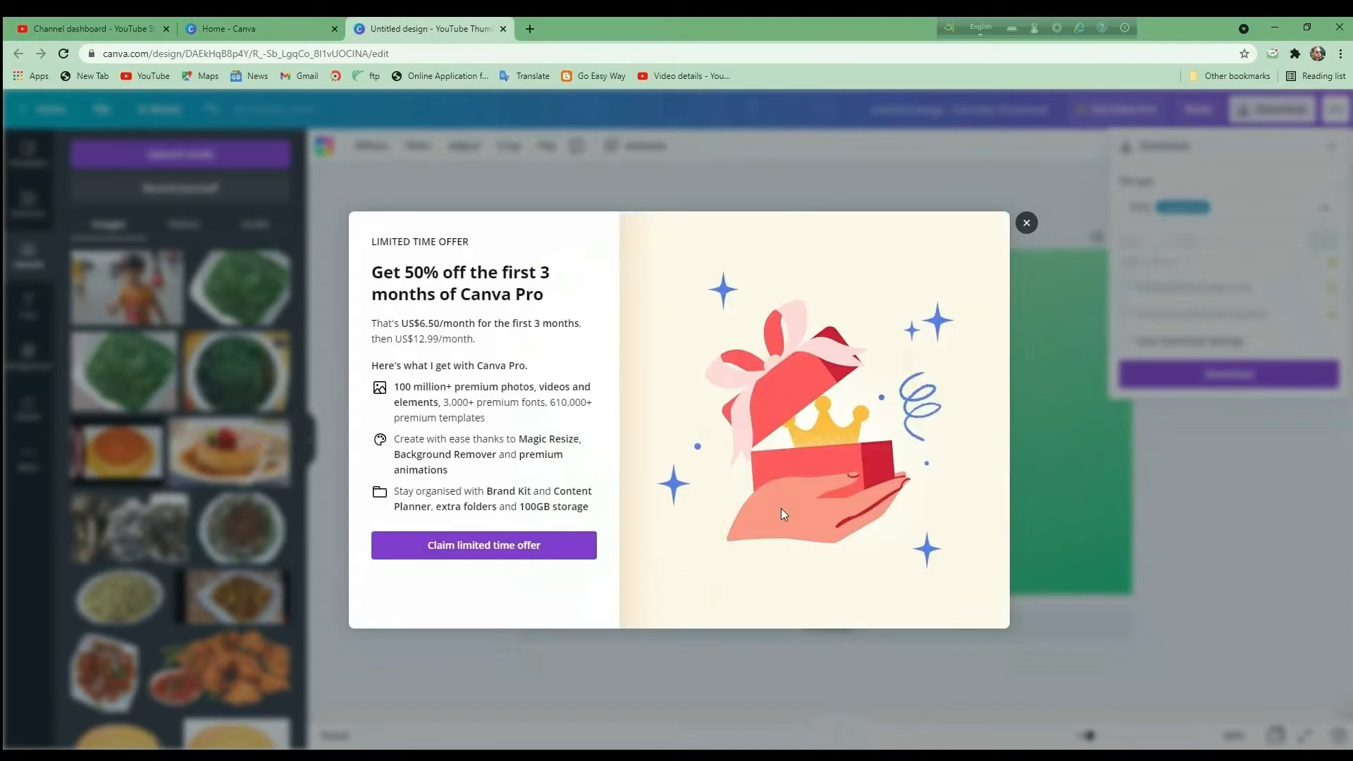
left_click(1026, 224)
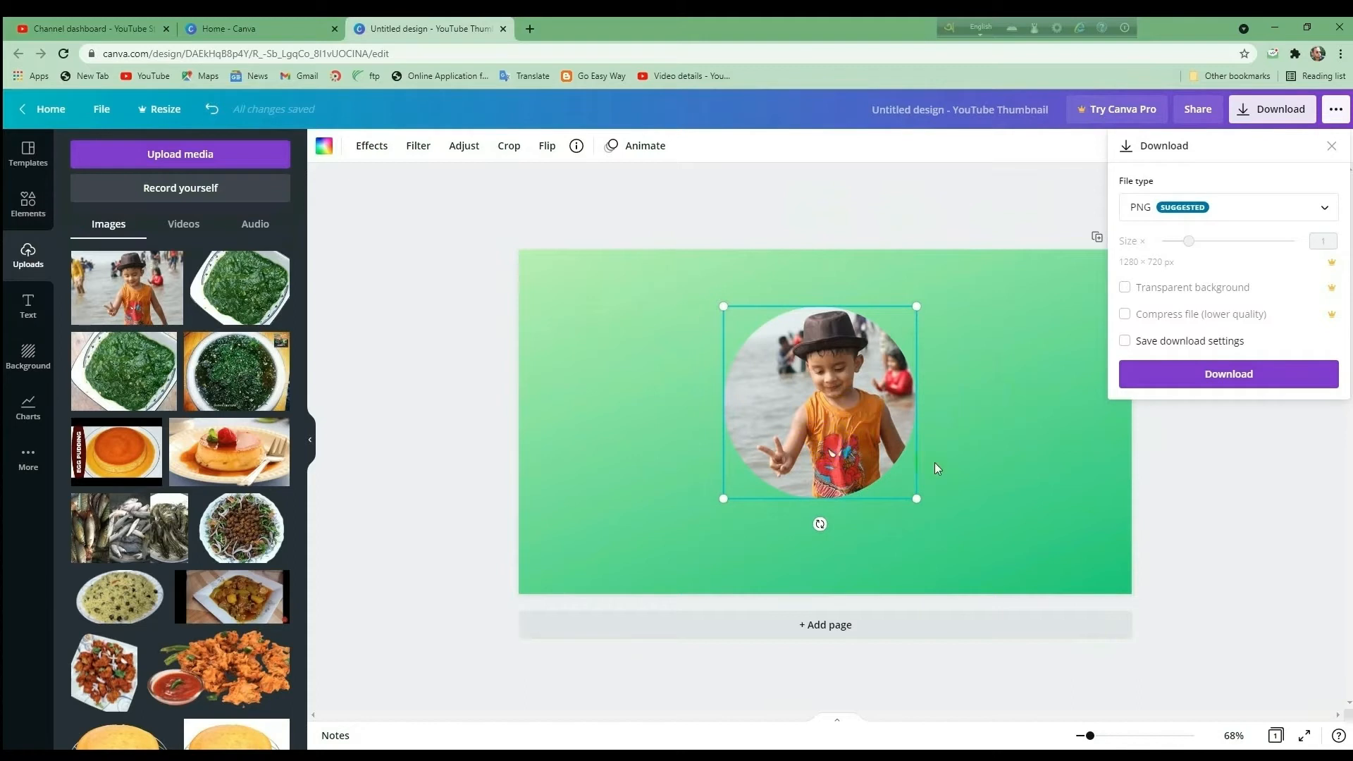
Step: Enlarge the circular photo to about 440 px and download the thumbnail as a PNG, dismissing the Canva Pro offer
left_click_drag(916, 498, 948, 512)
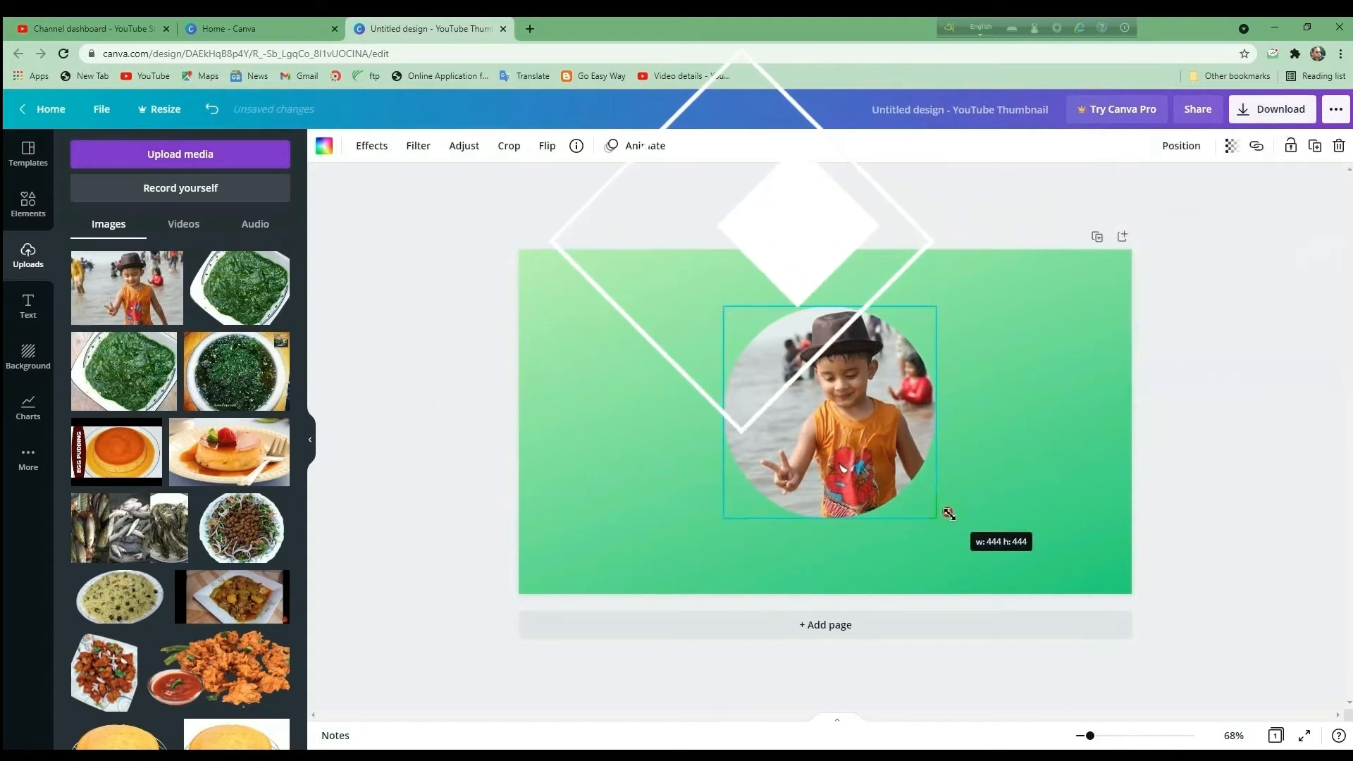
left_click(1254, 163)
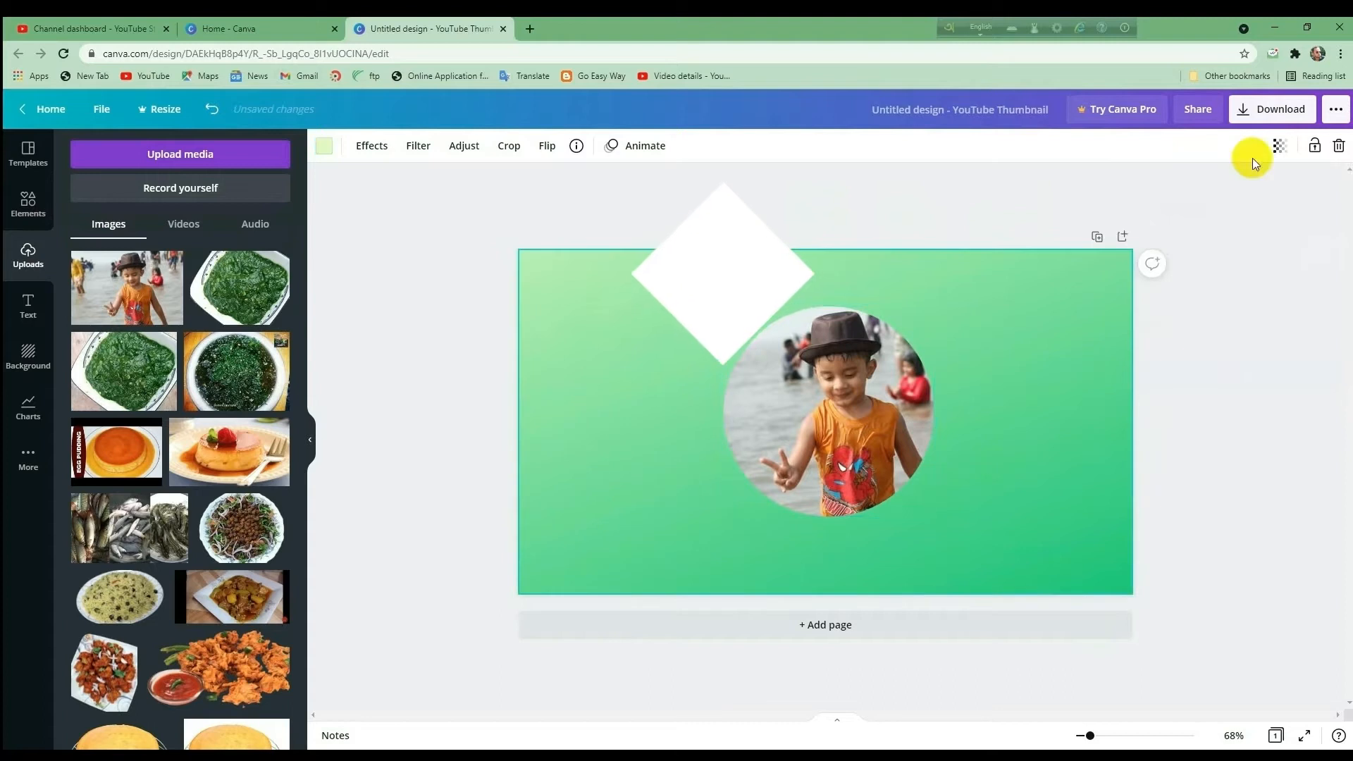
left_click(1268, 109)
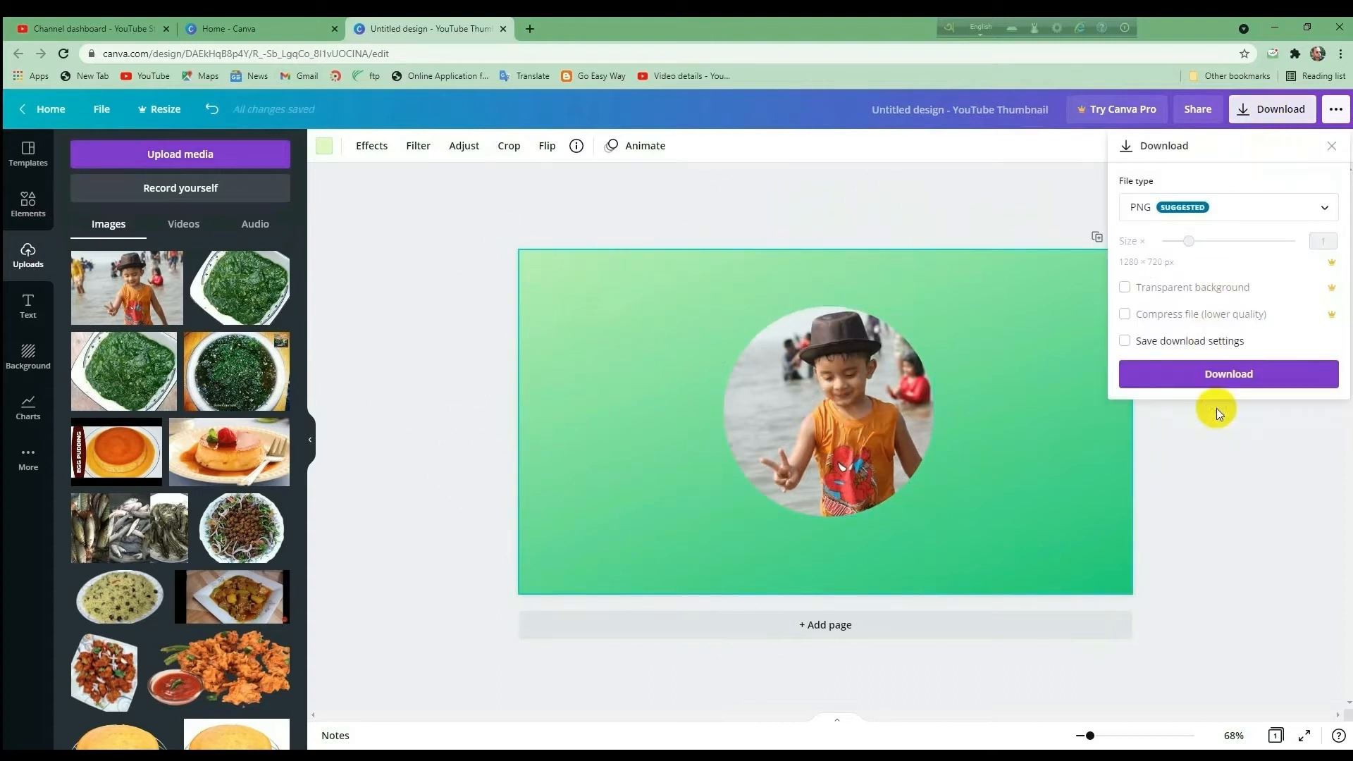
left_click(1217, 379)
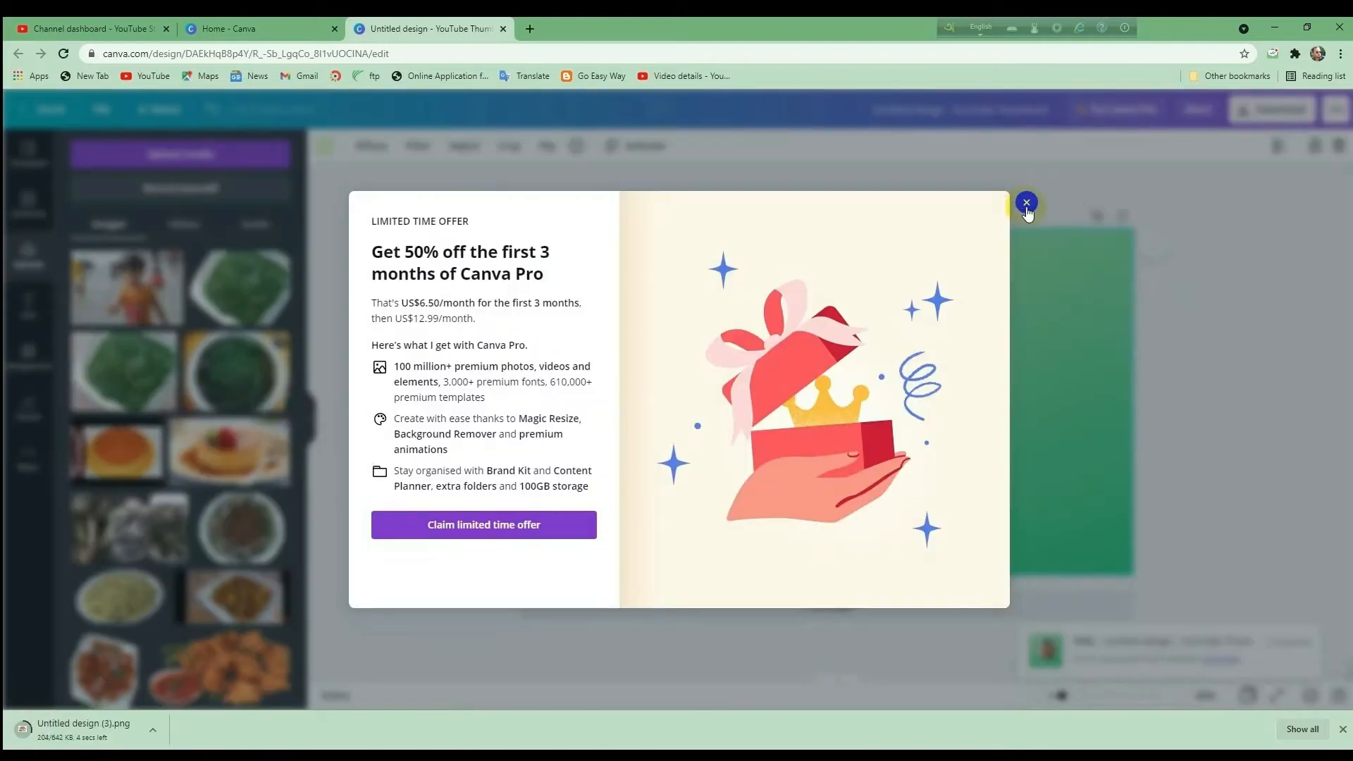
left_click(1027, 206)
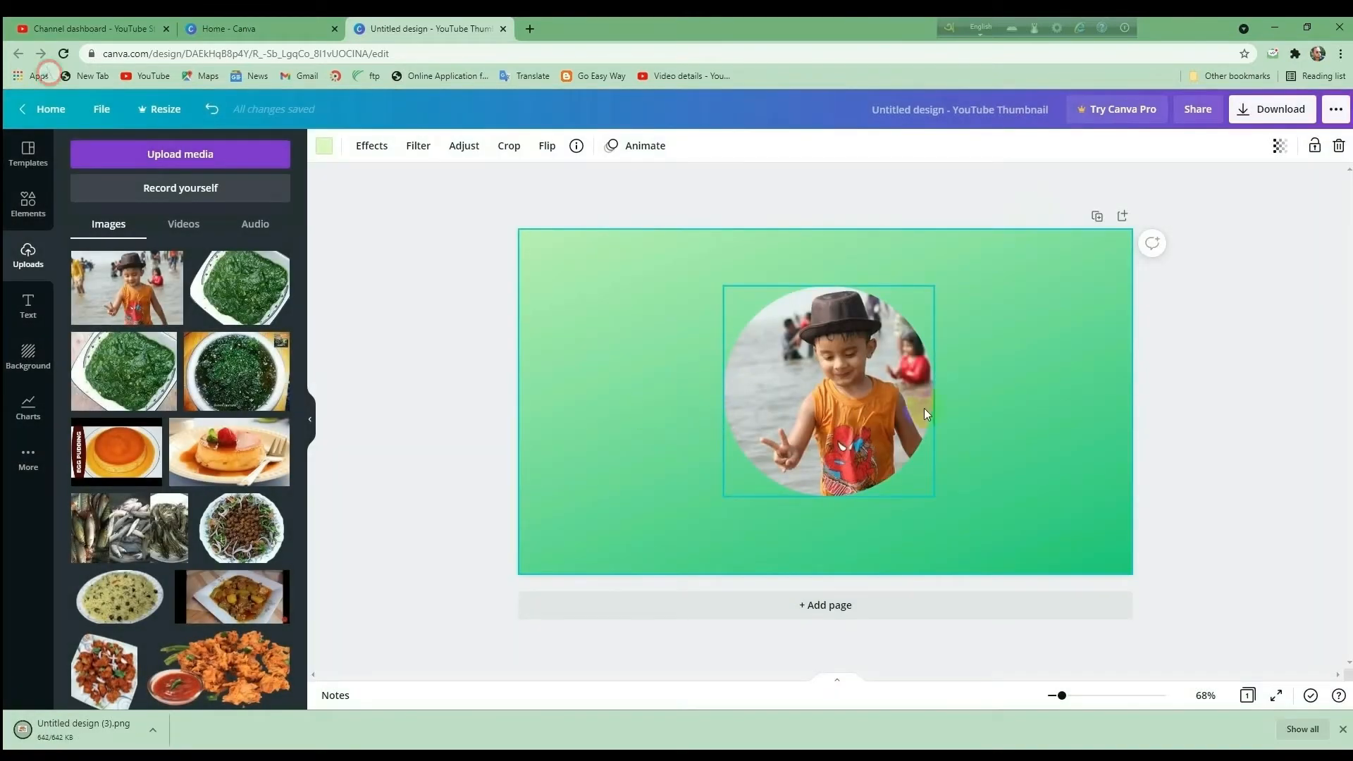
left_click(411, 565)
Step: Locate the downloaded thumbnail in its folder, view it in Windows Photo Viewer, and return to the browser's downloads list
left_click(1301, 729)
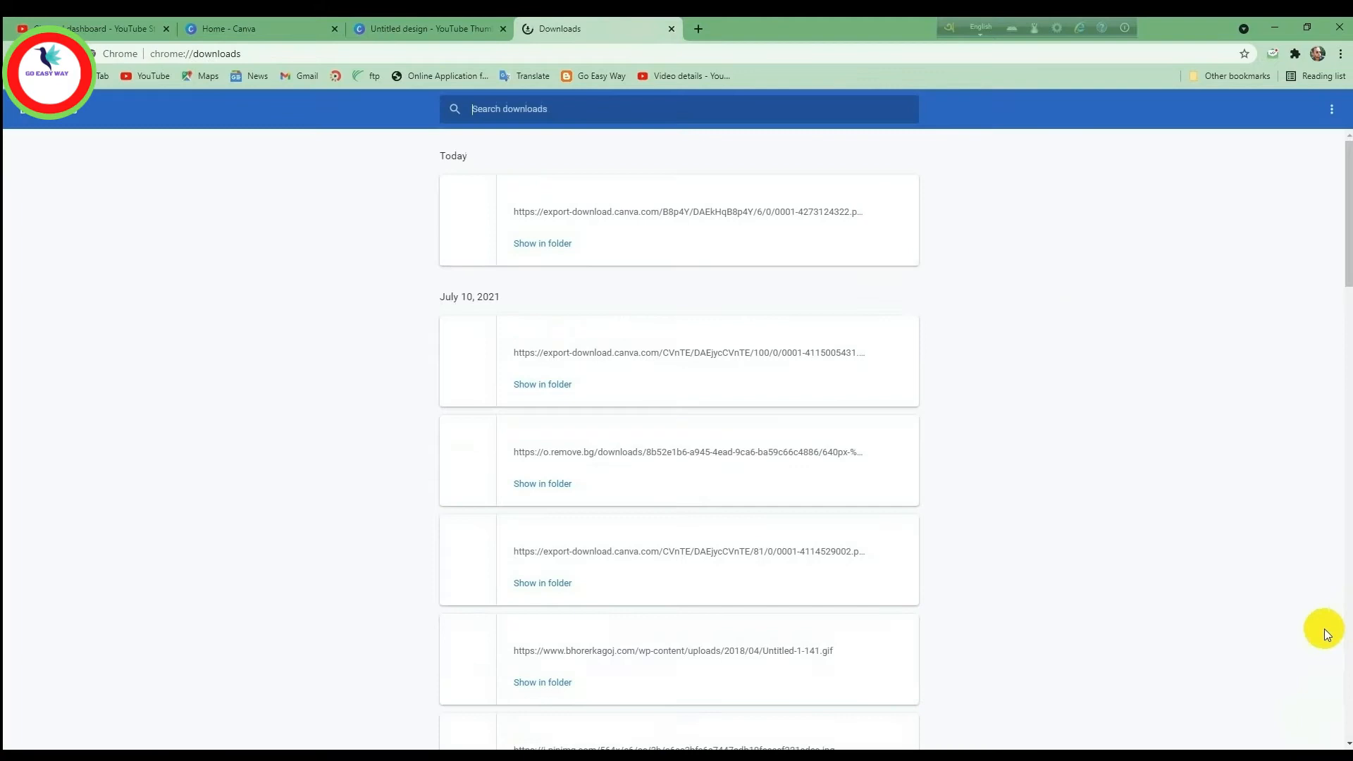
left_click(557, 243)
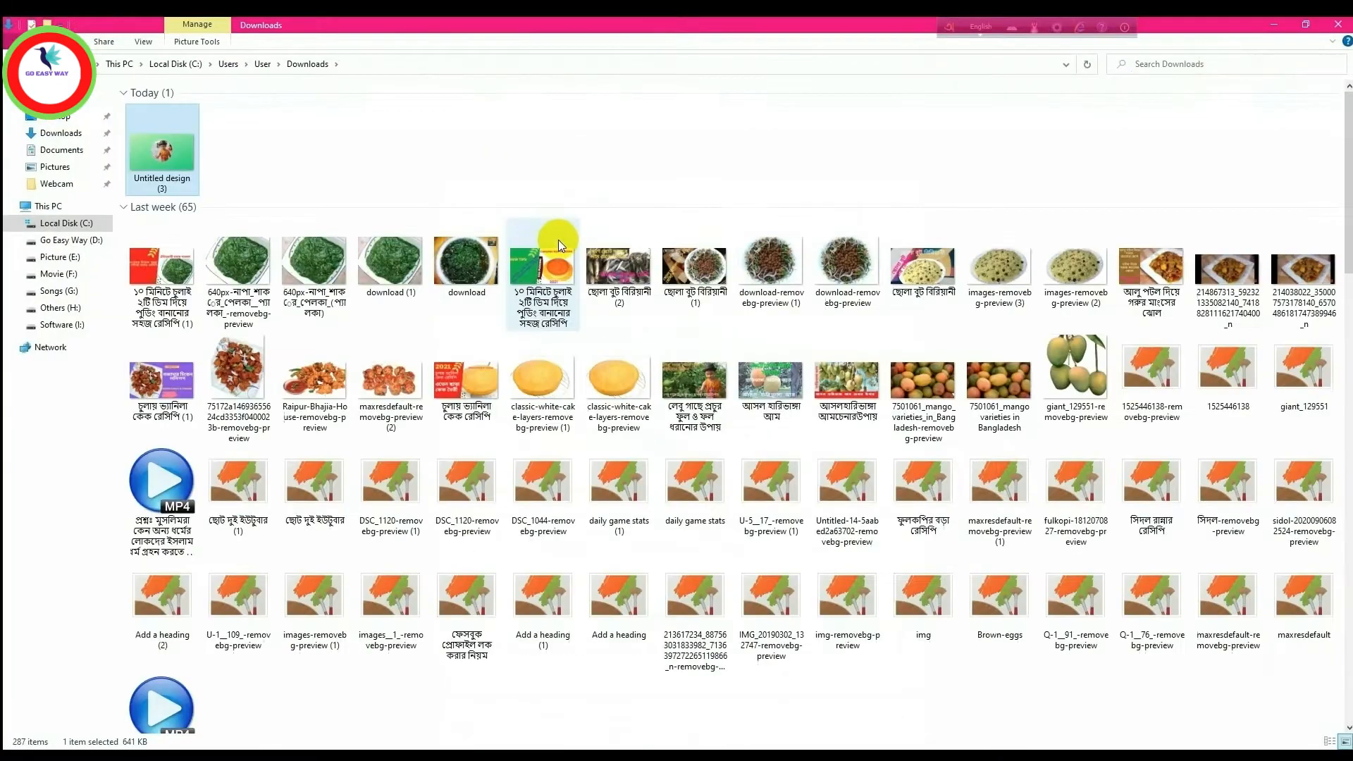
double_click(169, 159)
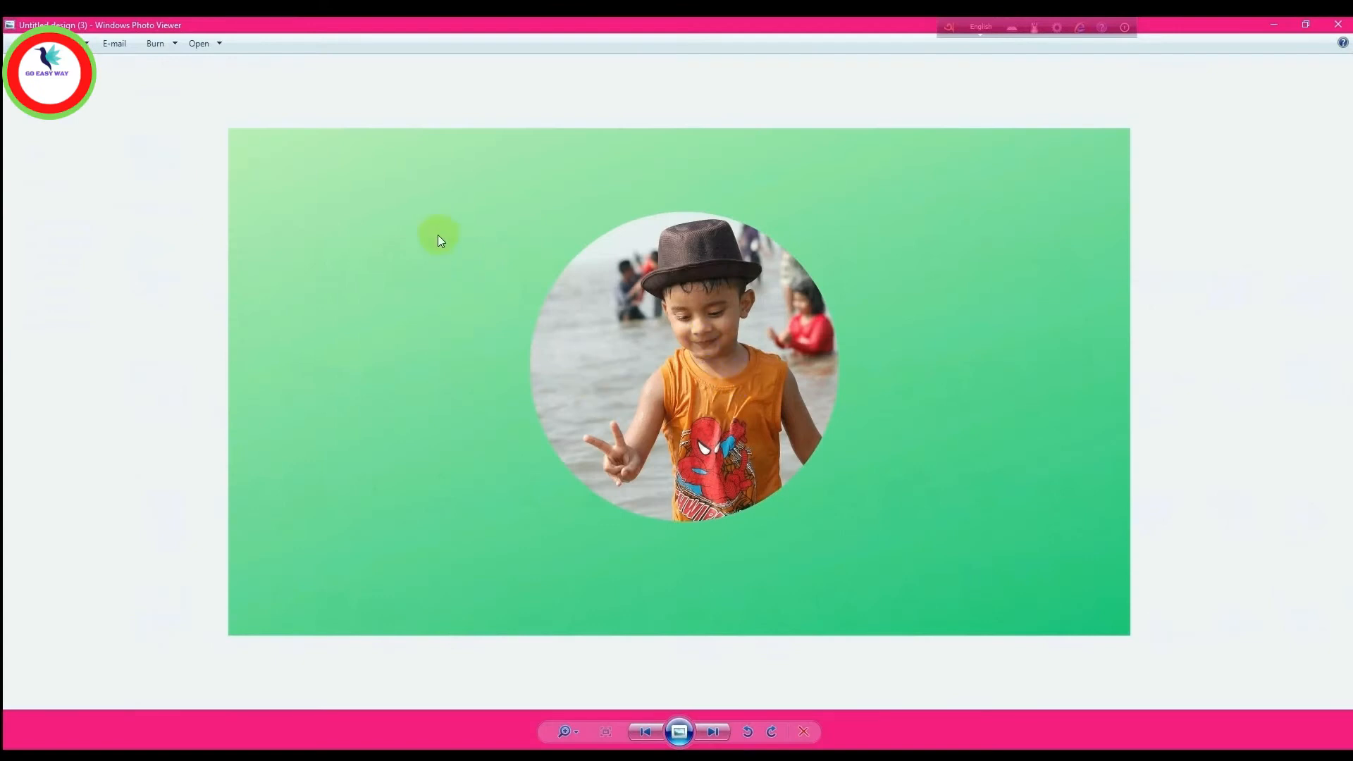
mouse_move(408, 226)
left_mouse_down()
mouse_move(347, 311)
mouse_move(343, 532)
left_mouse_up()
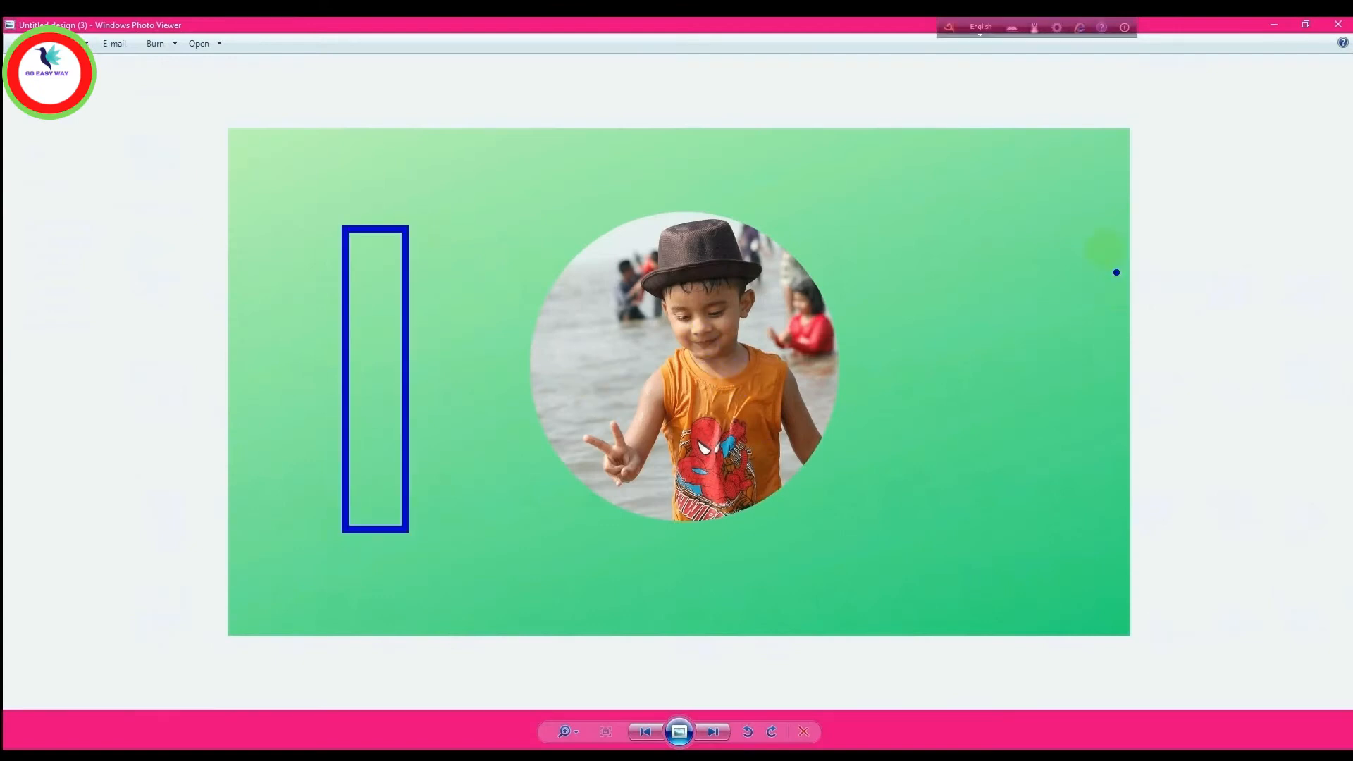
left_click_drag(996, 304, 1107, 196)
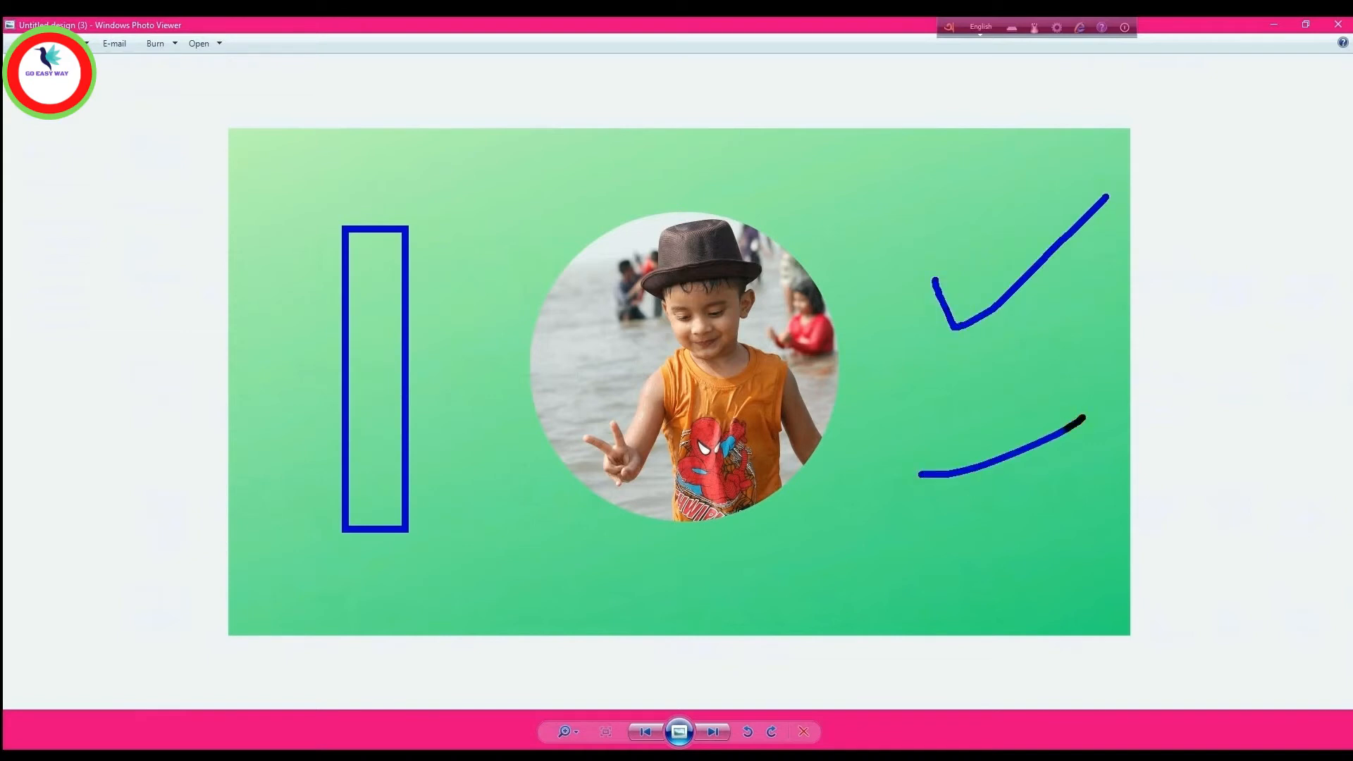
left_click_drag(487, 462, 501, 502)
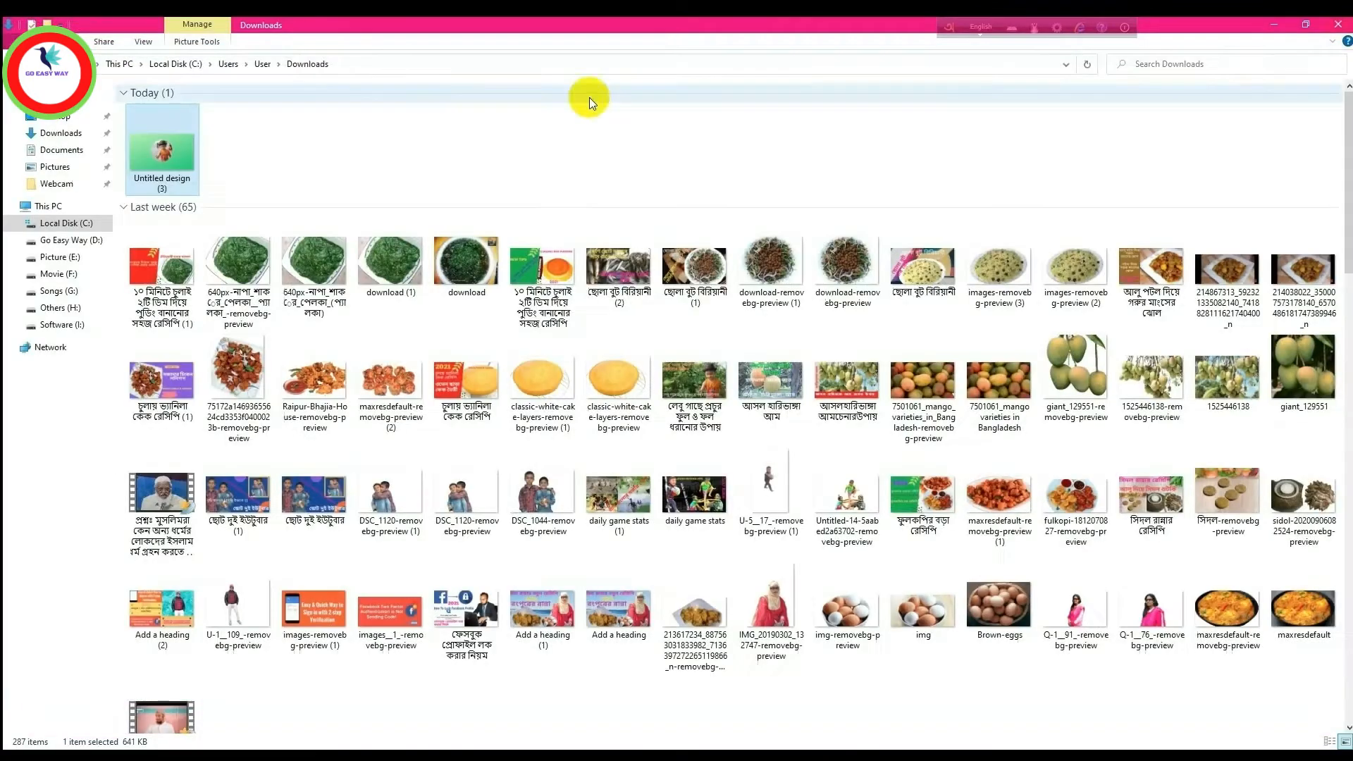
left_click(1349, 23)
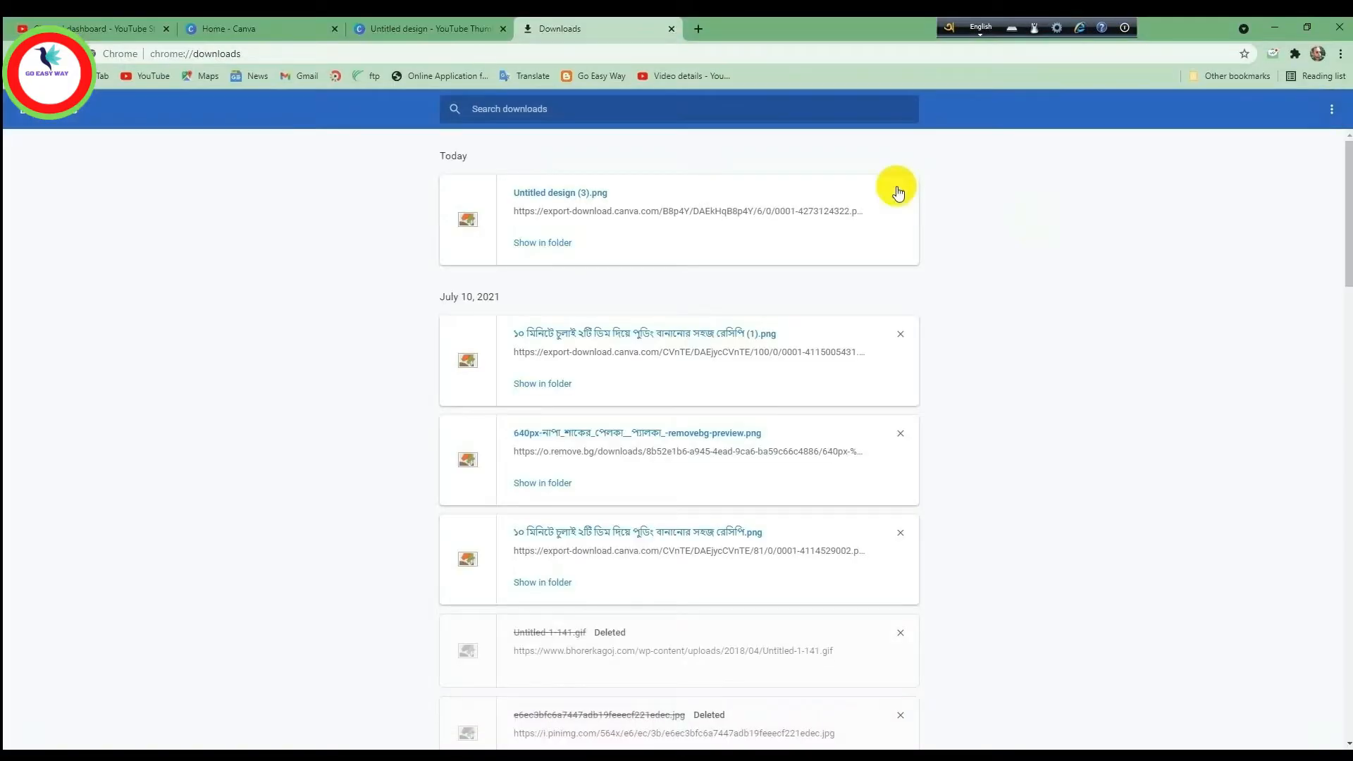
Step: Search the web for "remove background" and open the remove.bg site
left_click(595, 51)
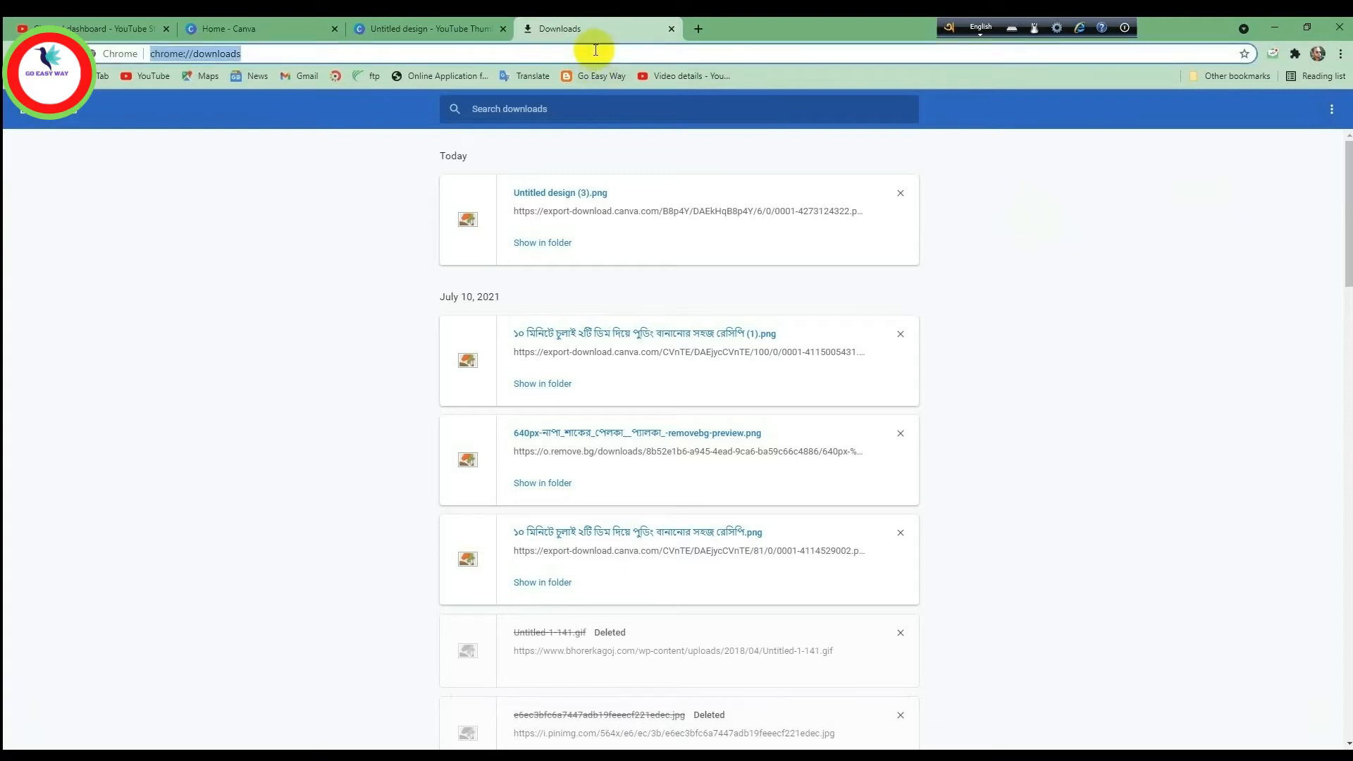
type("remov")
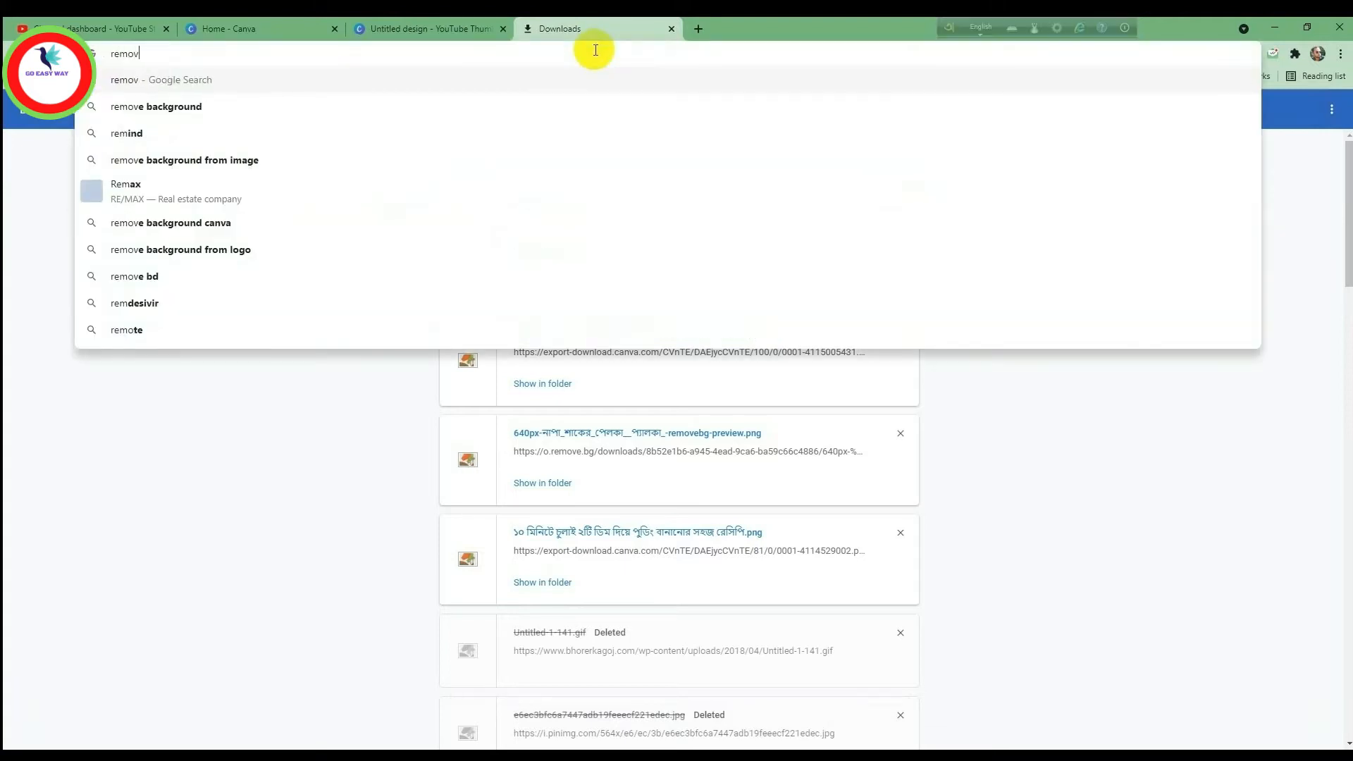
type("e")
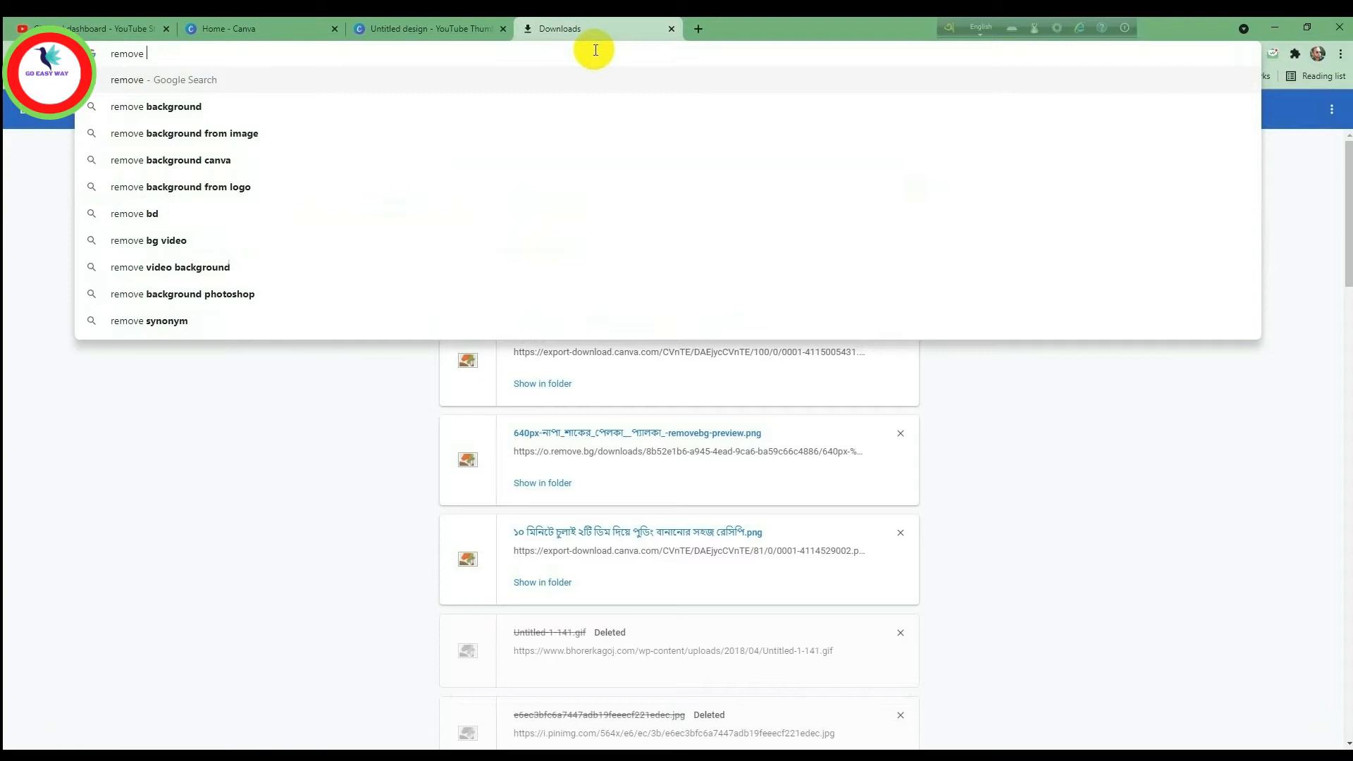
left_click(184, 107)
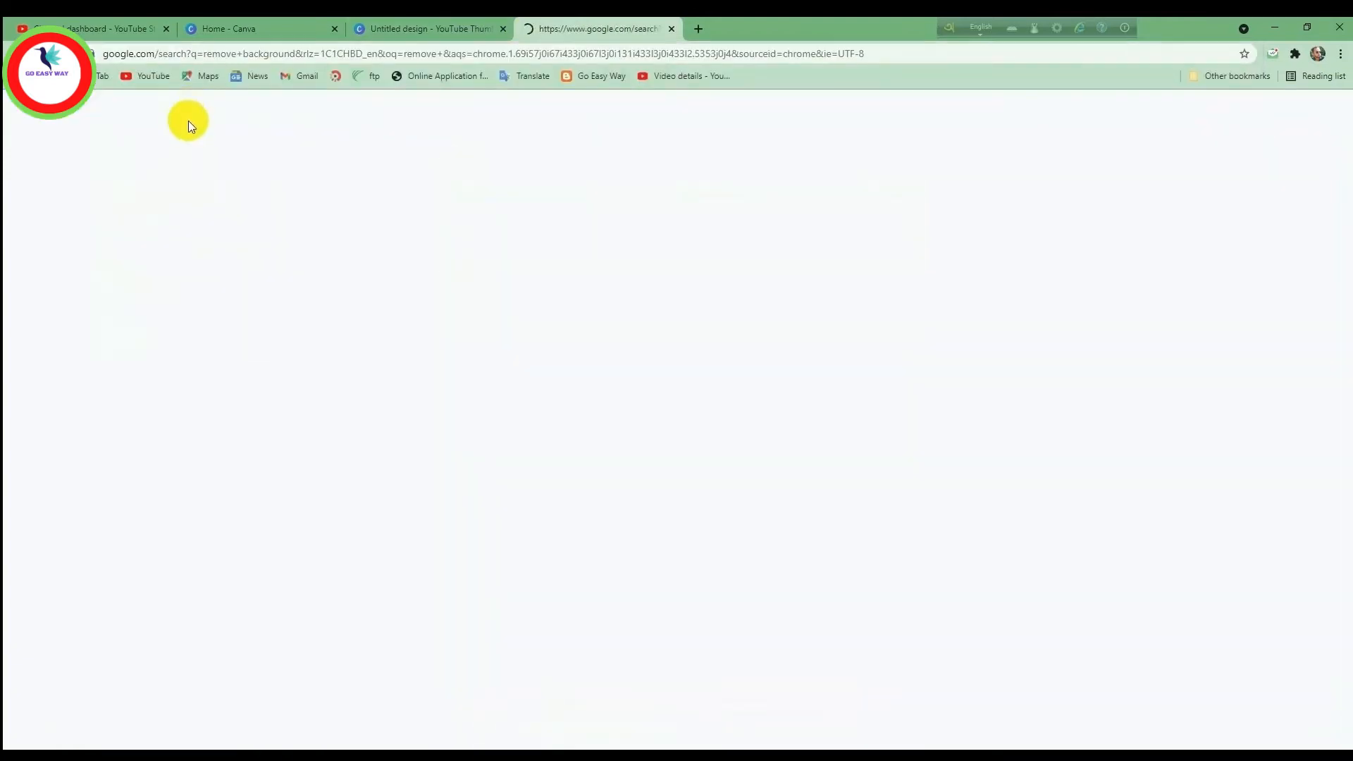
left_click(187, 246)
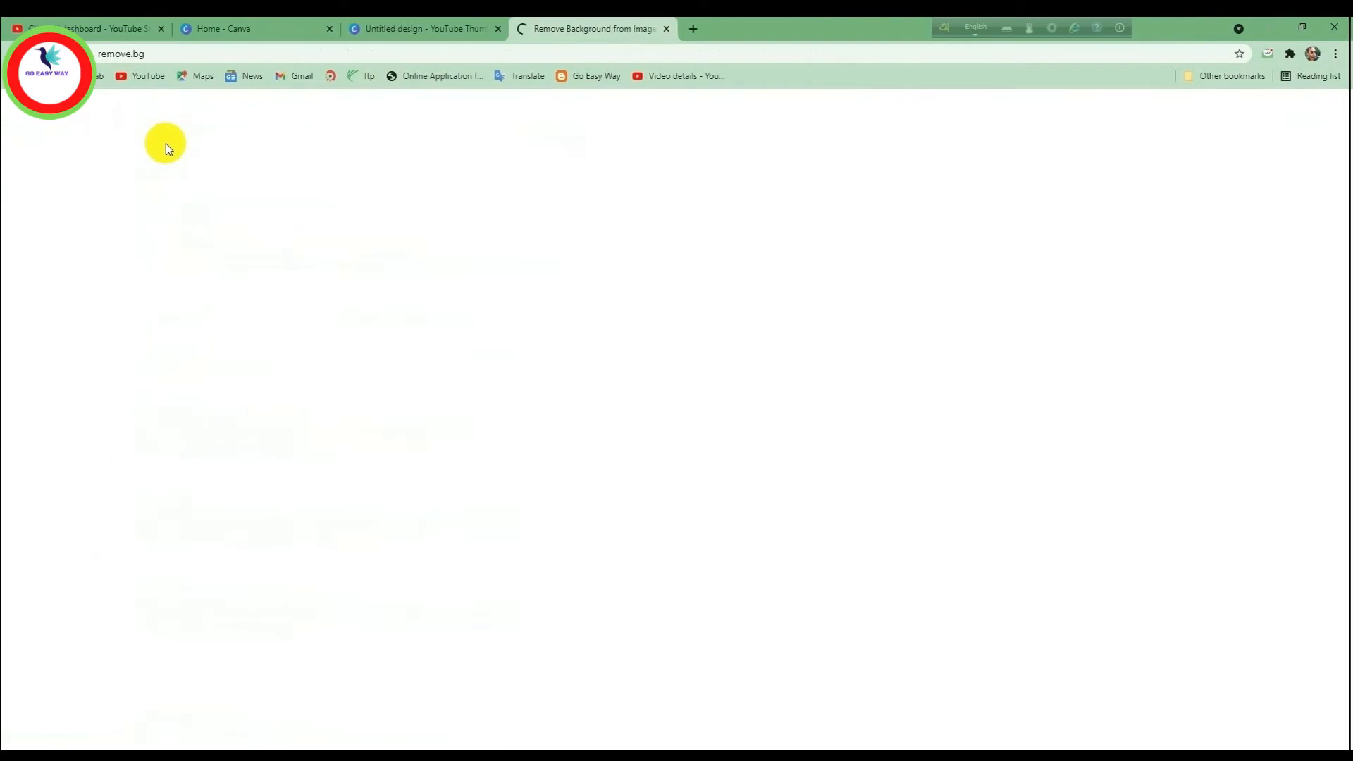
left_click(217, 53)
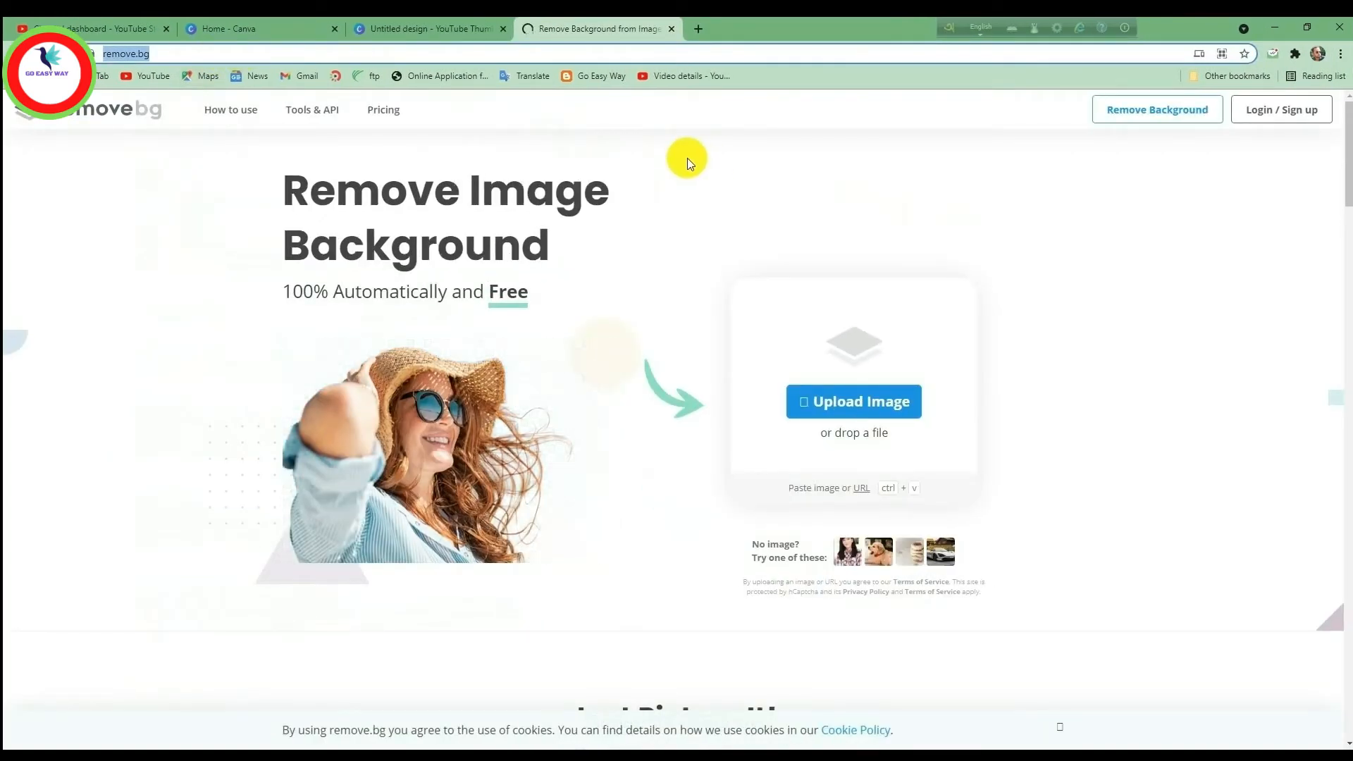
mouse_move(75, 31)
left_mouse_down()
mouse_move(226, 112)
mouse_move(310, 121)
left_mouse_up()
mouse_move(693, 243)
left_mouse_down()
mouse_move(700, 423)
mouse_move(1043, 504)
left_mouse_up()
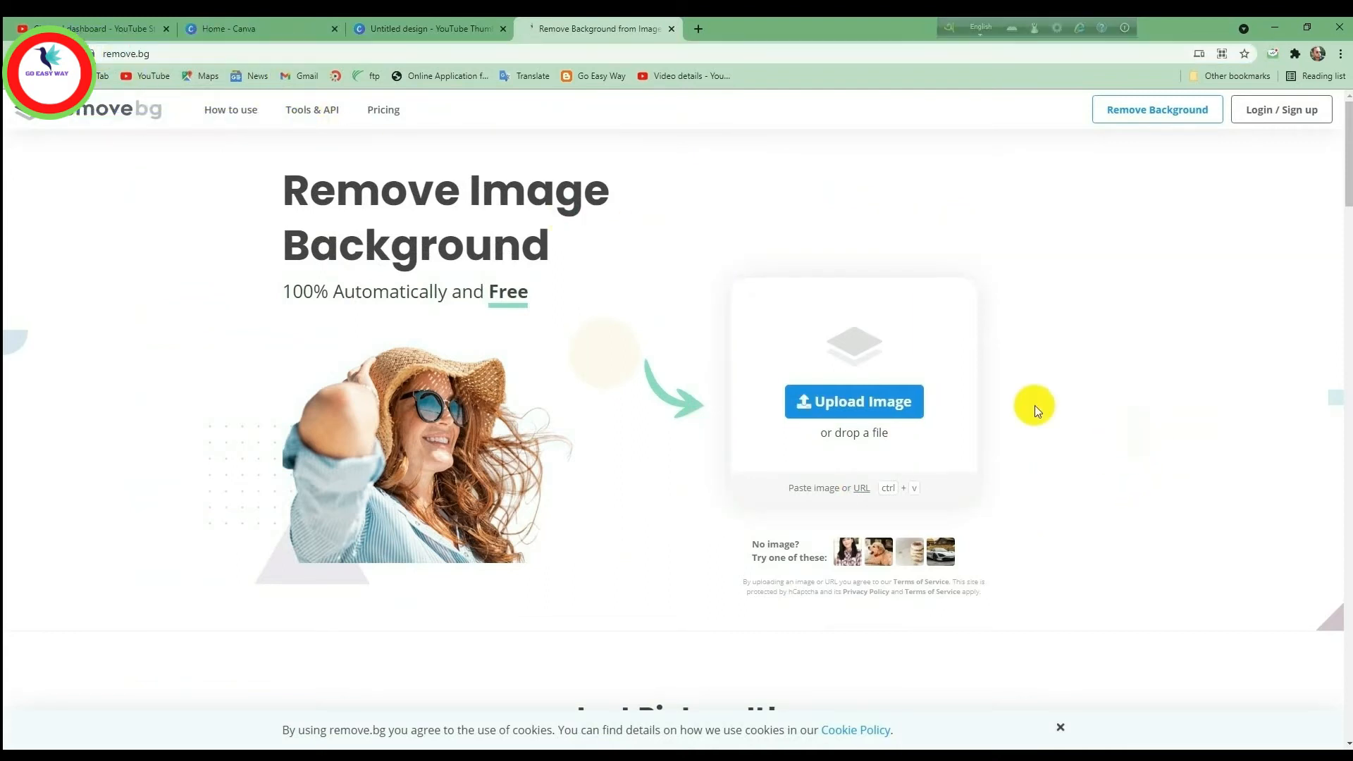
Step: Upload the thumbnail Untitled design (3) from the Downloads folder to remove.bg to strip its background
left_click(881, 404)
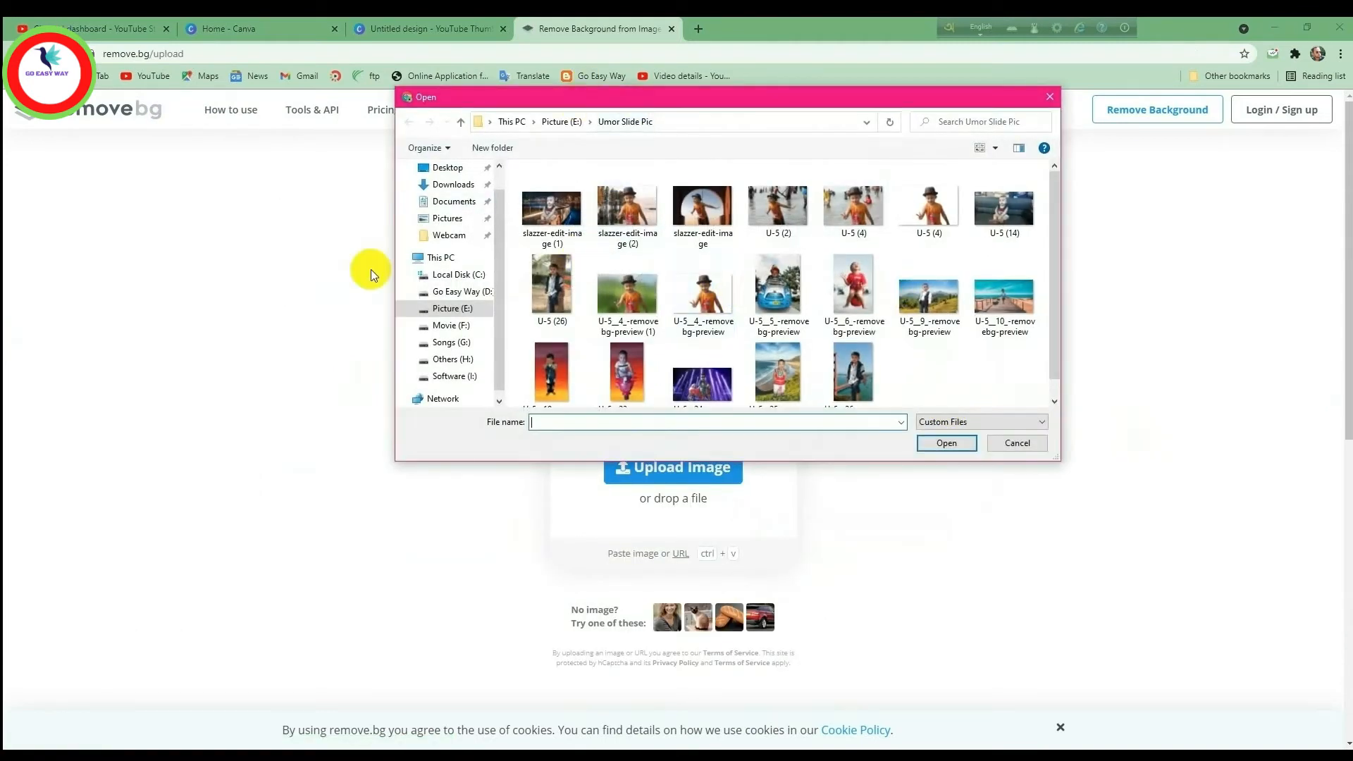
left_click(480, 187)
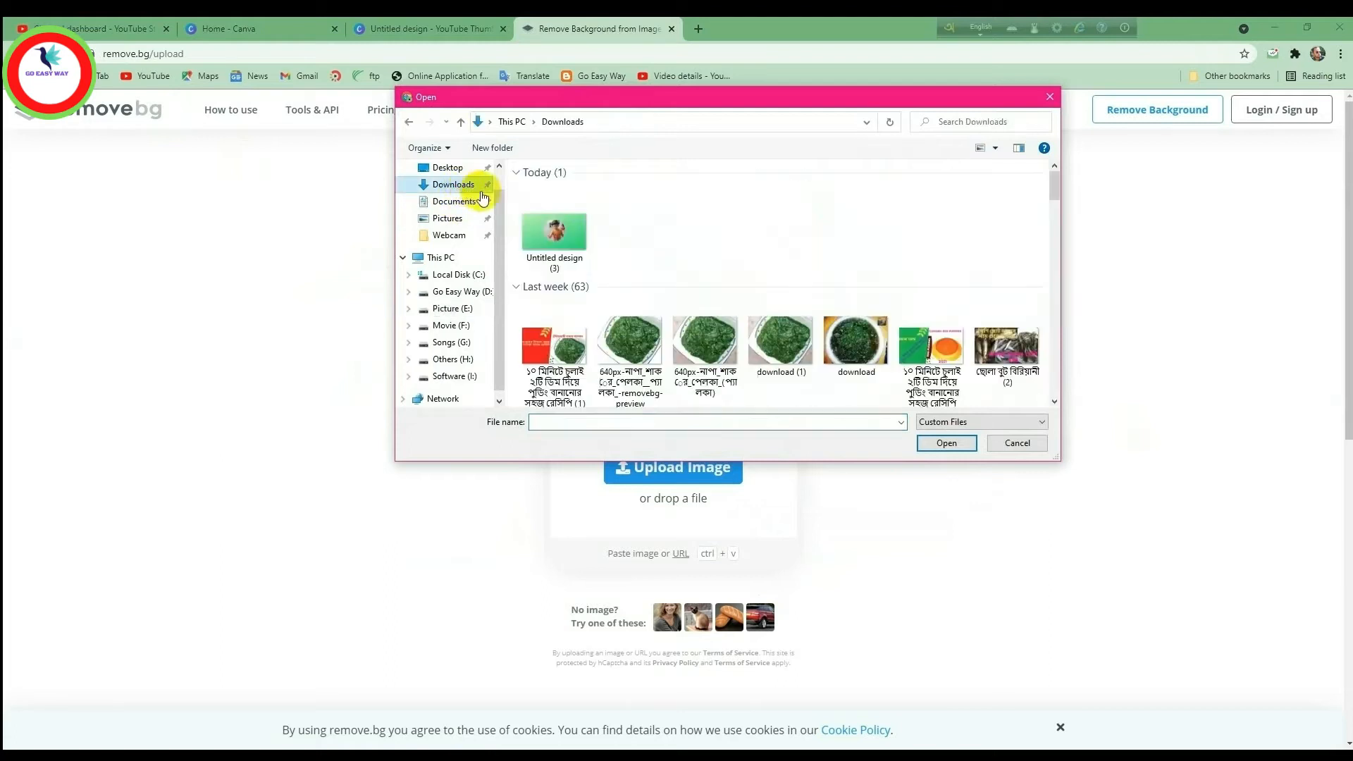
double_click(555, 231)
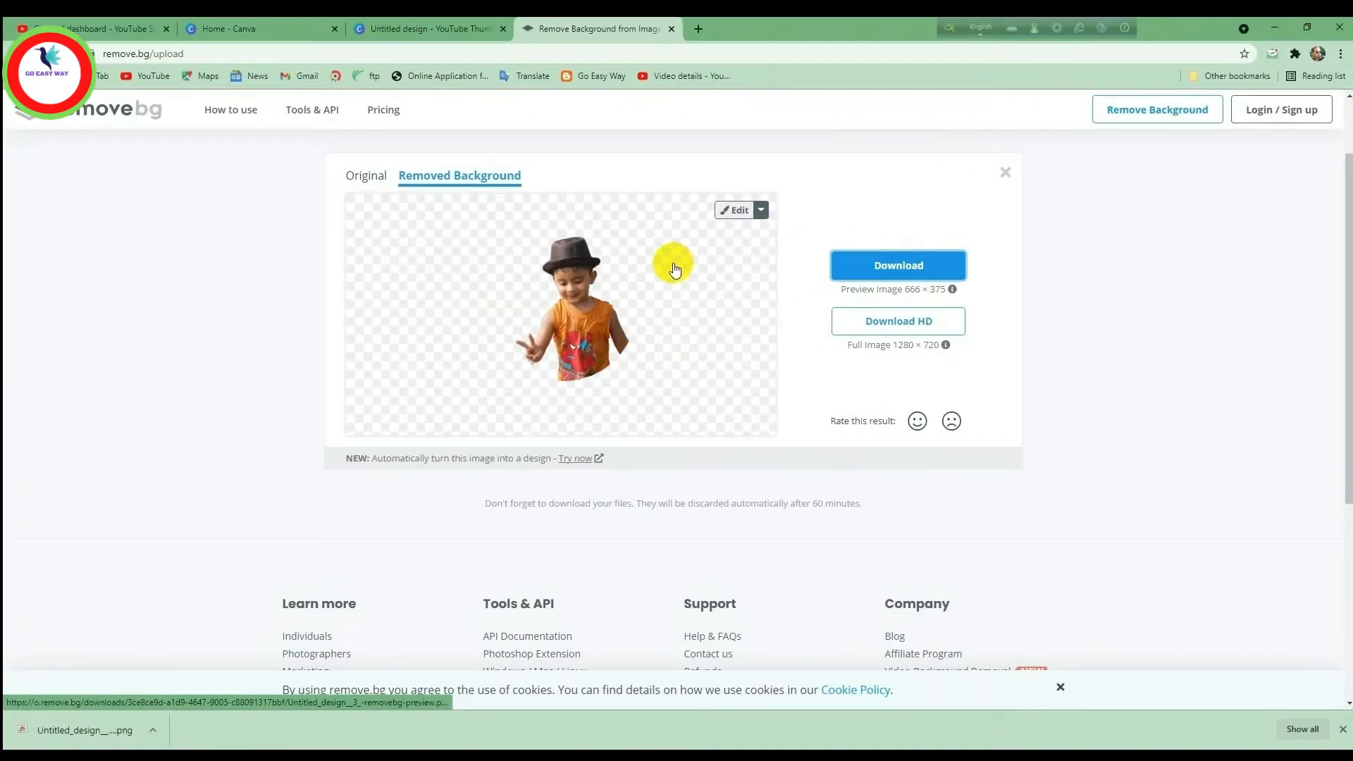
Step: Open the cut-out in the background editor, browse its photo and colour background options, and close the editor without applying any
left_click_drag(672, 182, 797, 229)
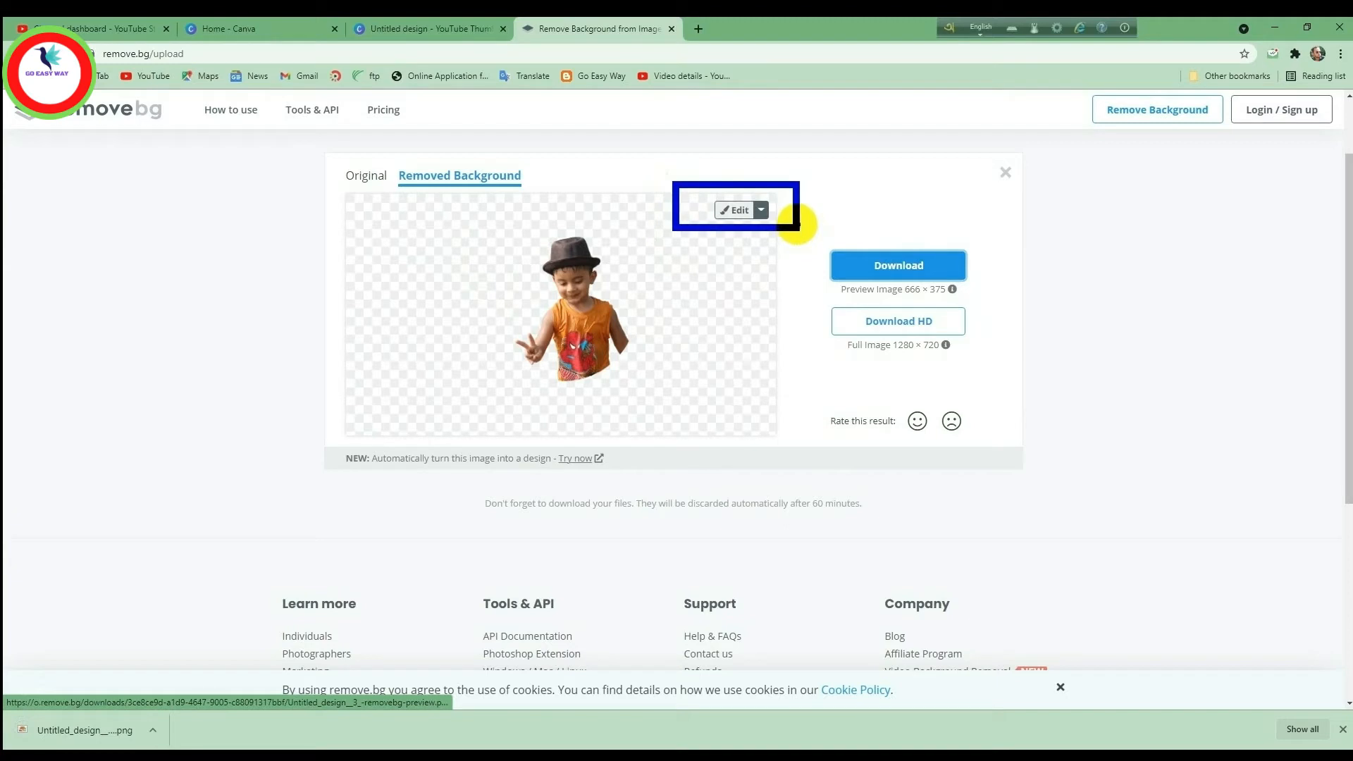
left_click(732, 210)
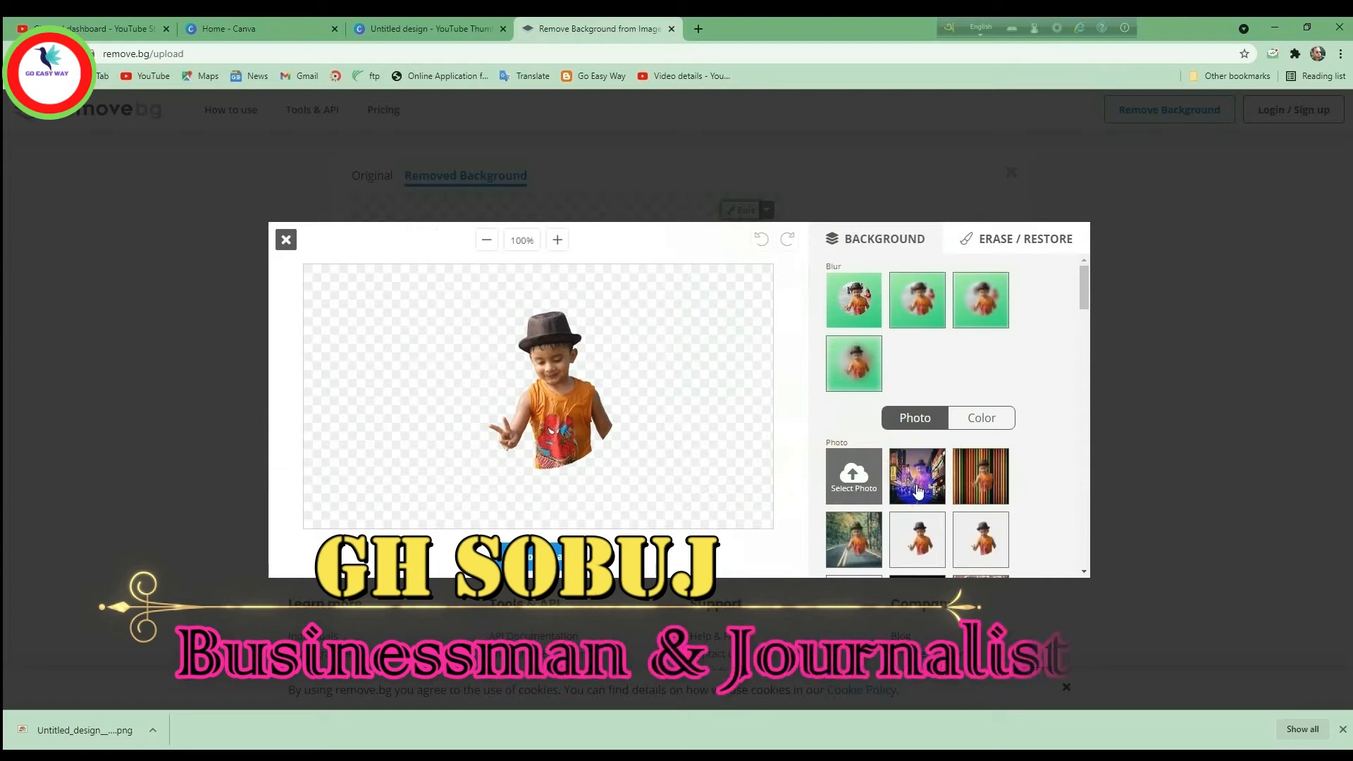
scroll(918, 488, "down", 6)
scroll(967, 372, "up", 6)
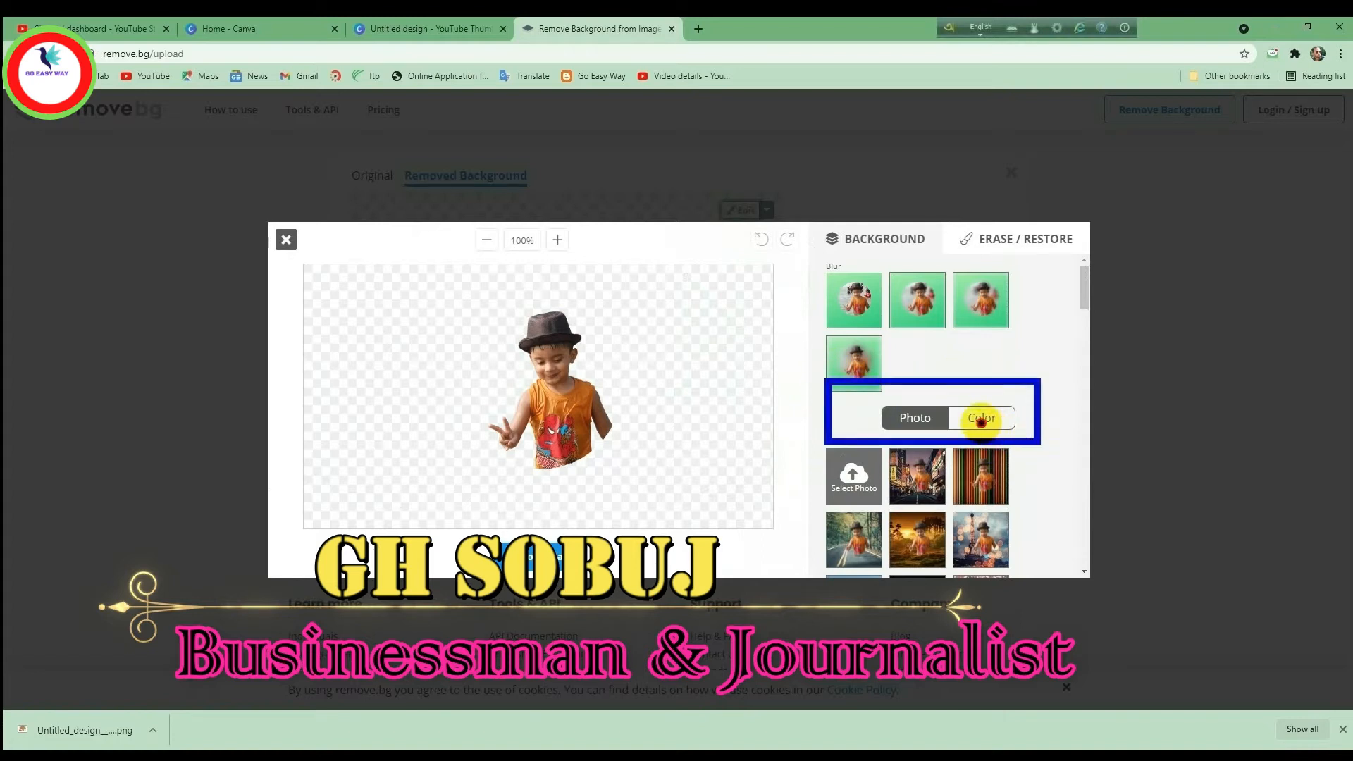
left_click(983, 420)
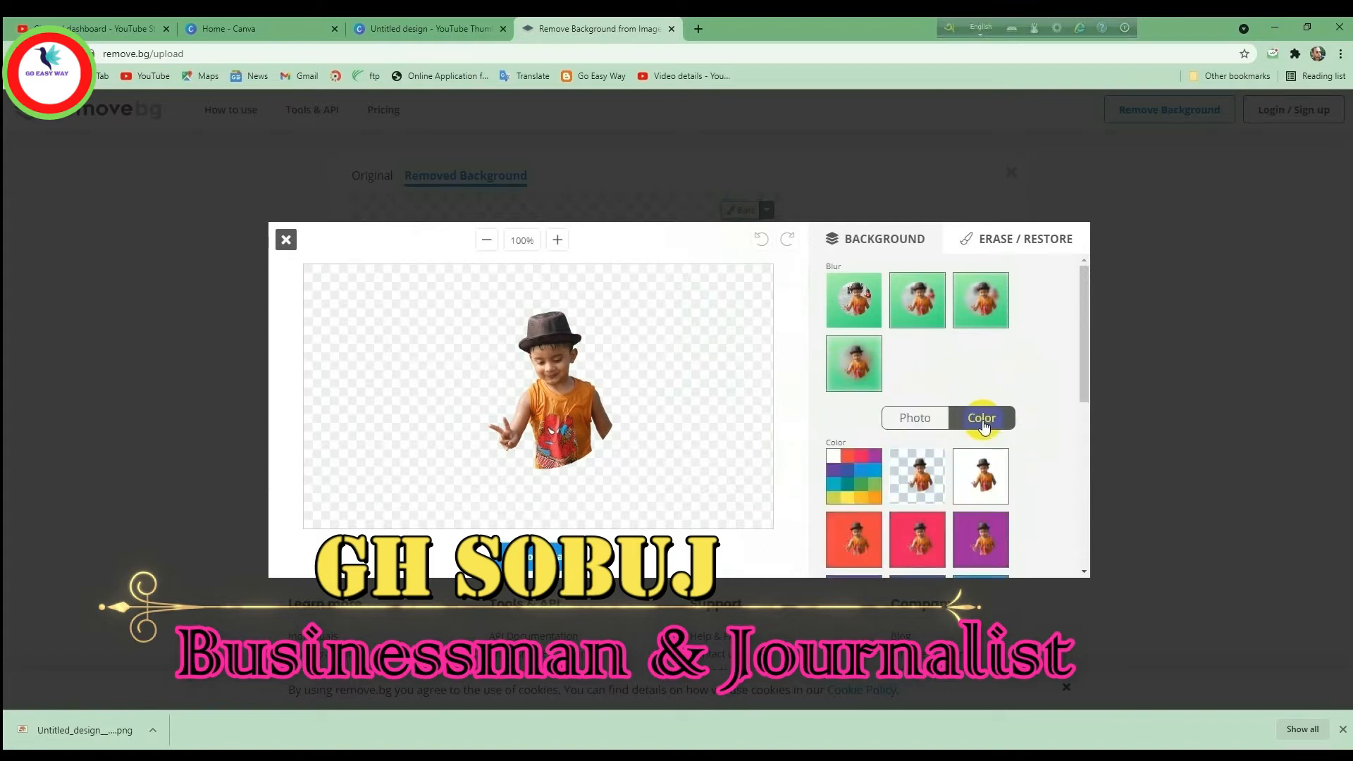
scroll(1032, 480, "down", 8)
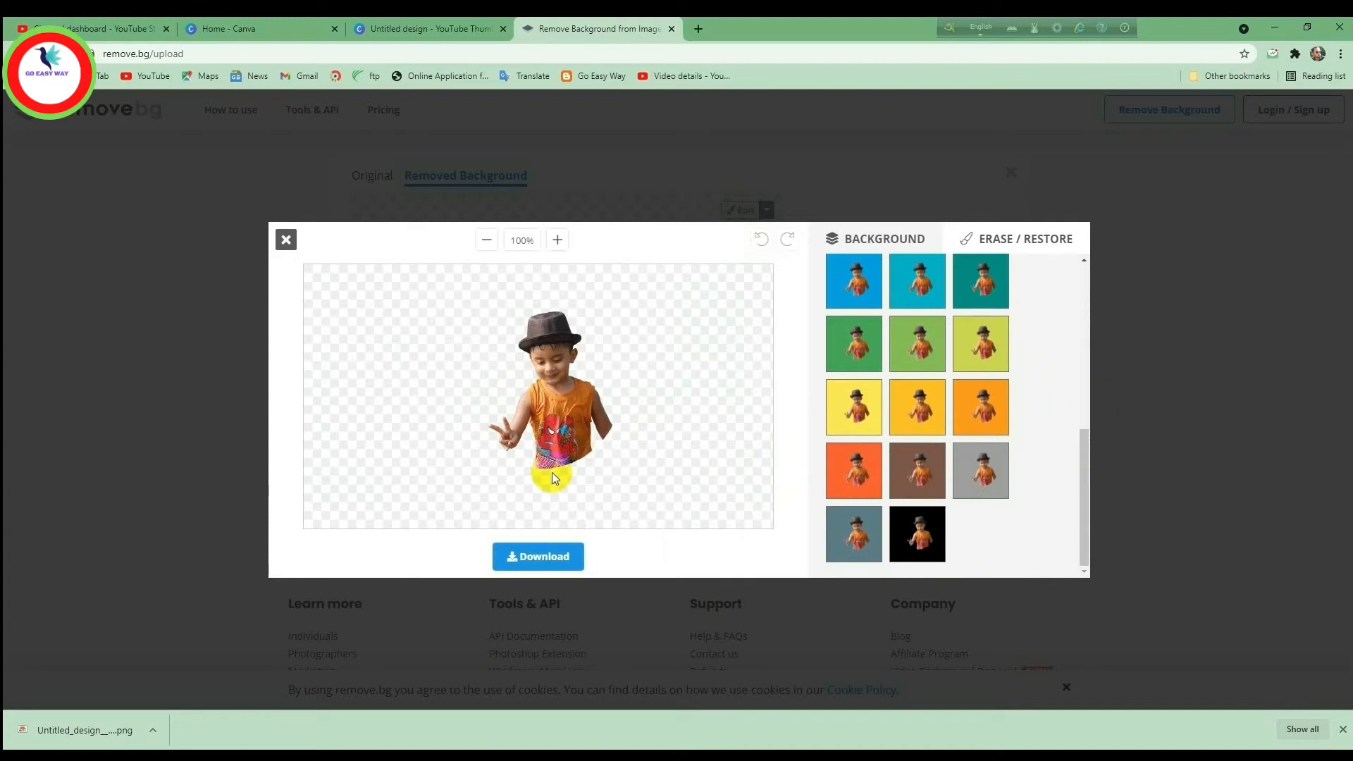
left_click(284, 241)
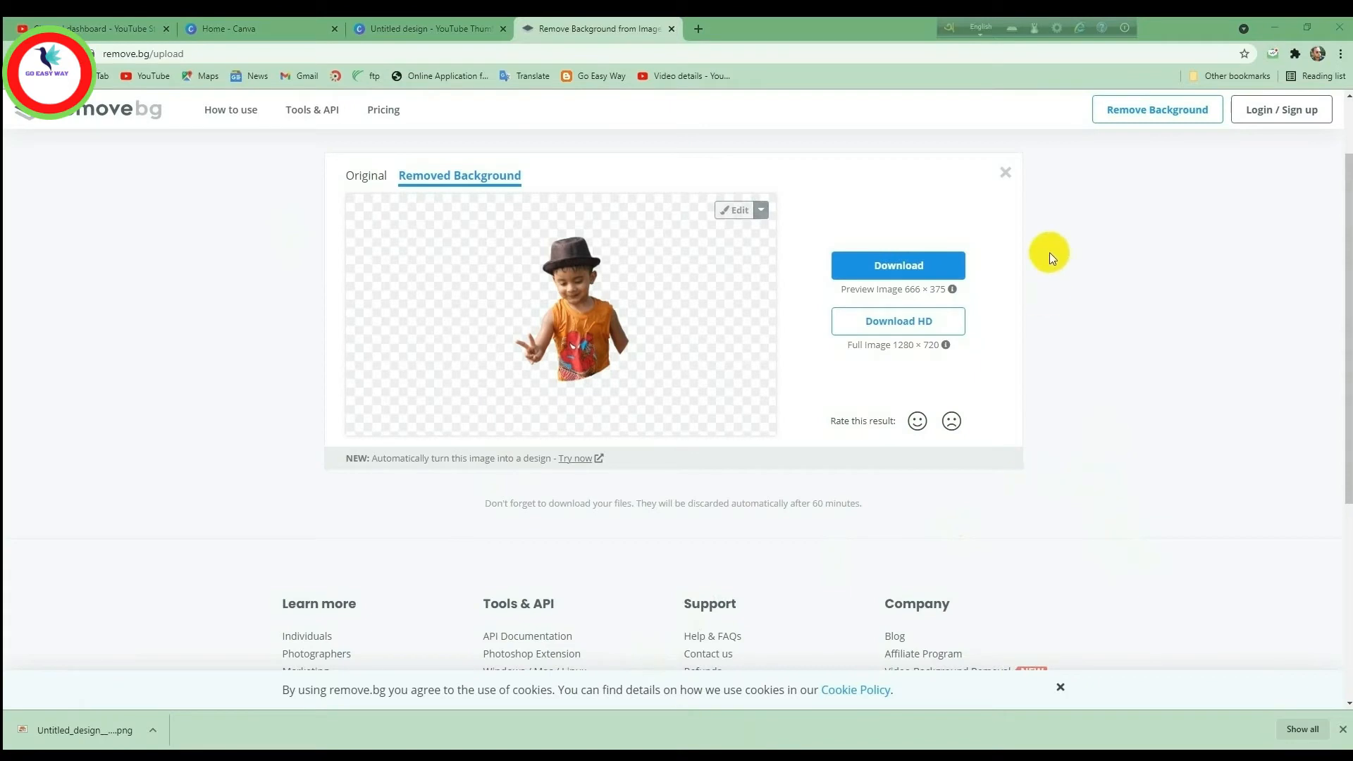
Step: Download the preview-size image with its background removed and open the newest copy from its folder in Windows Photo Viewer
left_click(908, 264)
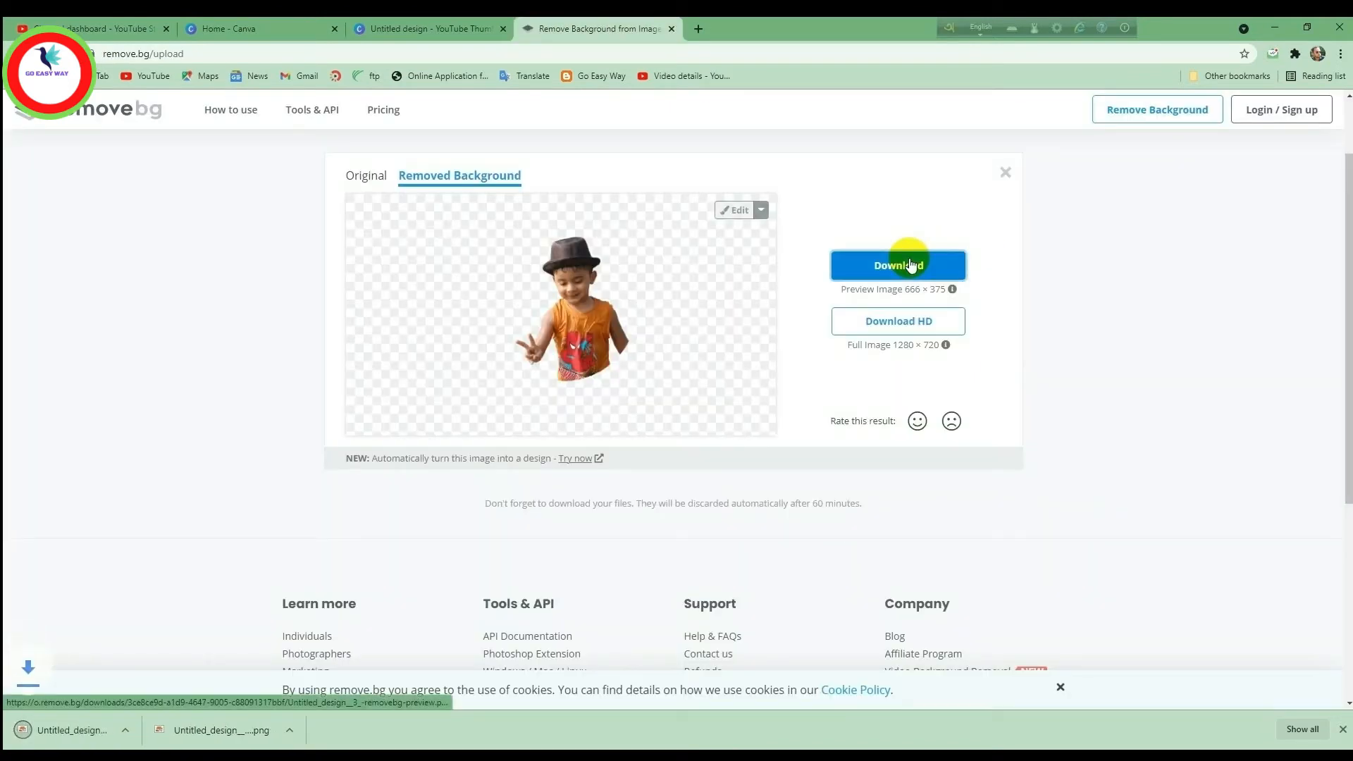
left_click(1299, 729)
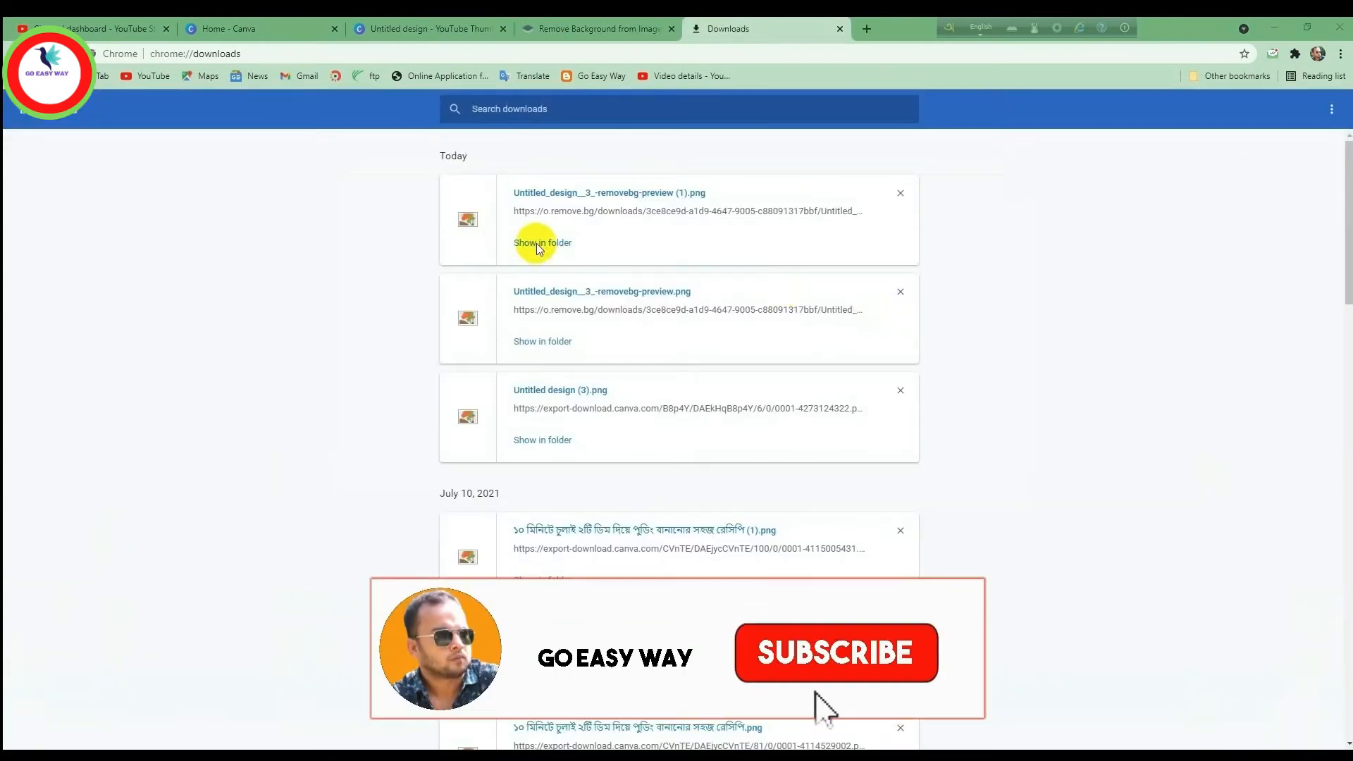
left_click(537, 244)
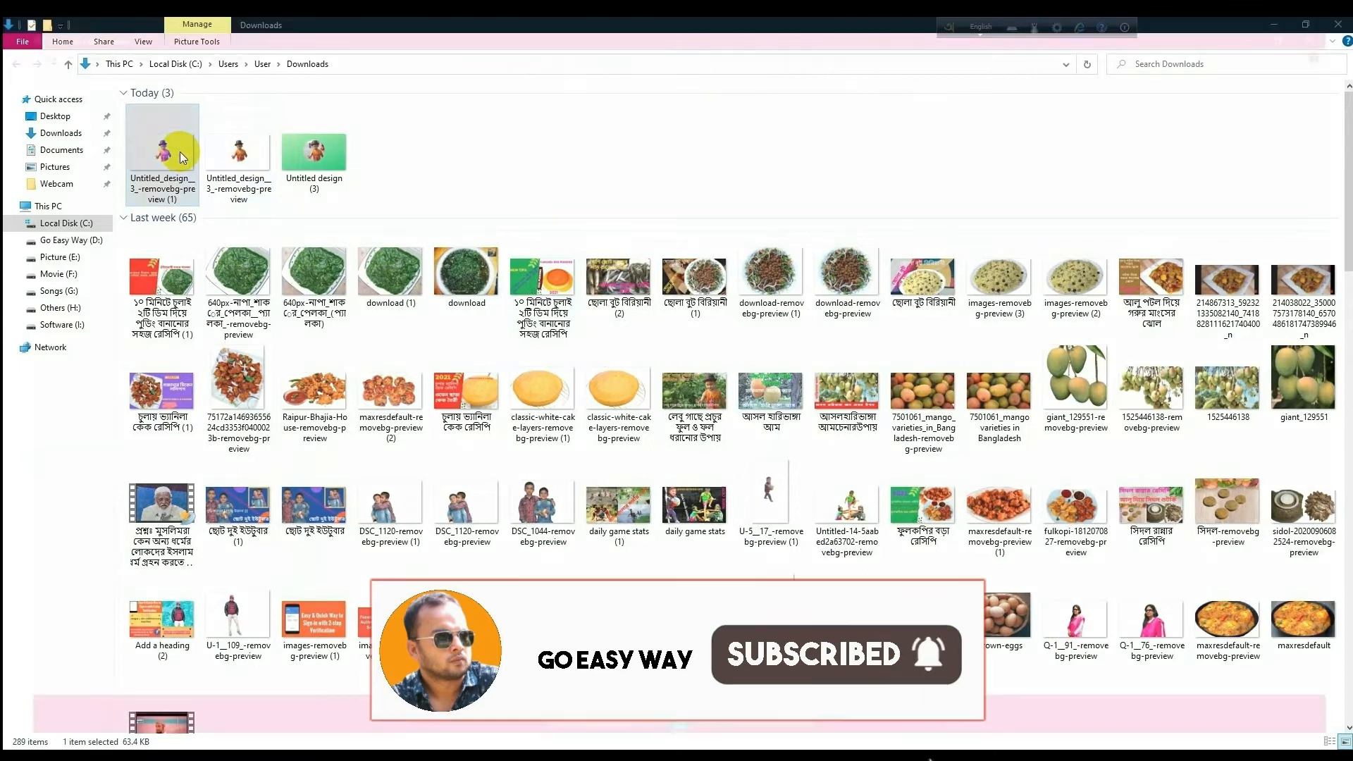
double_click(179, 151)
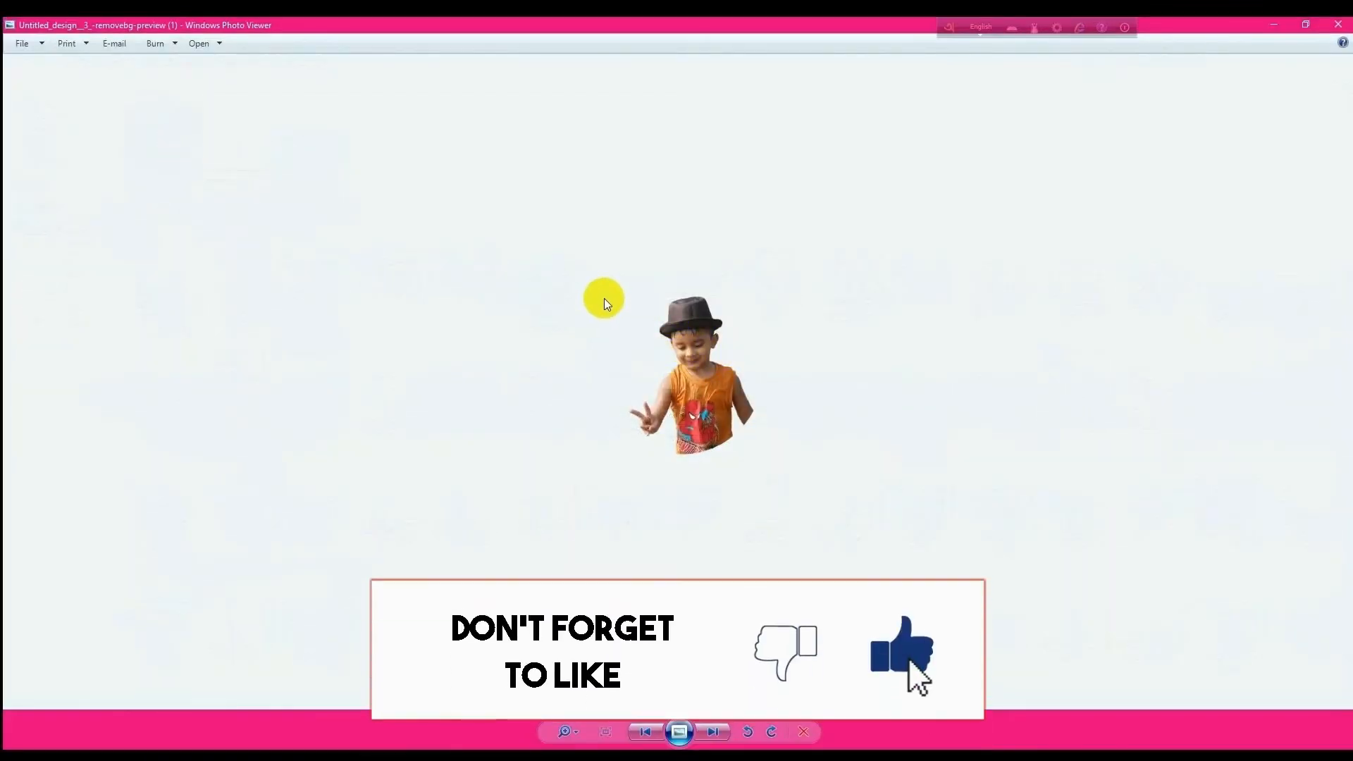
Step: Examine how the boy's photo was cut out, and close the photo viewer, the folder window and the downloads list
mouse_move(597, 267)
left_mouse_down()
mouse_move(754, 553)
mouse_move(806, 470)
mouse_move(758, 466)
left_mouse_up()
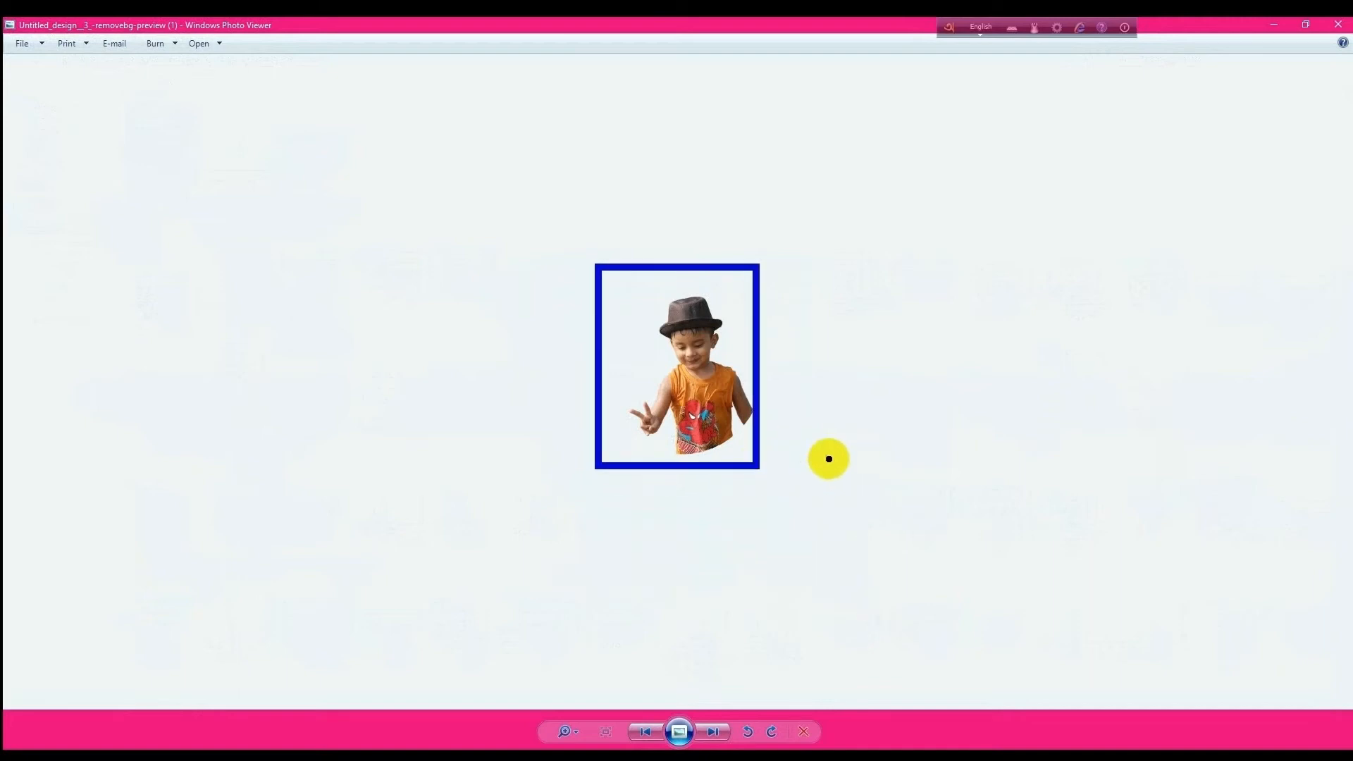
key("Escape")
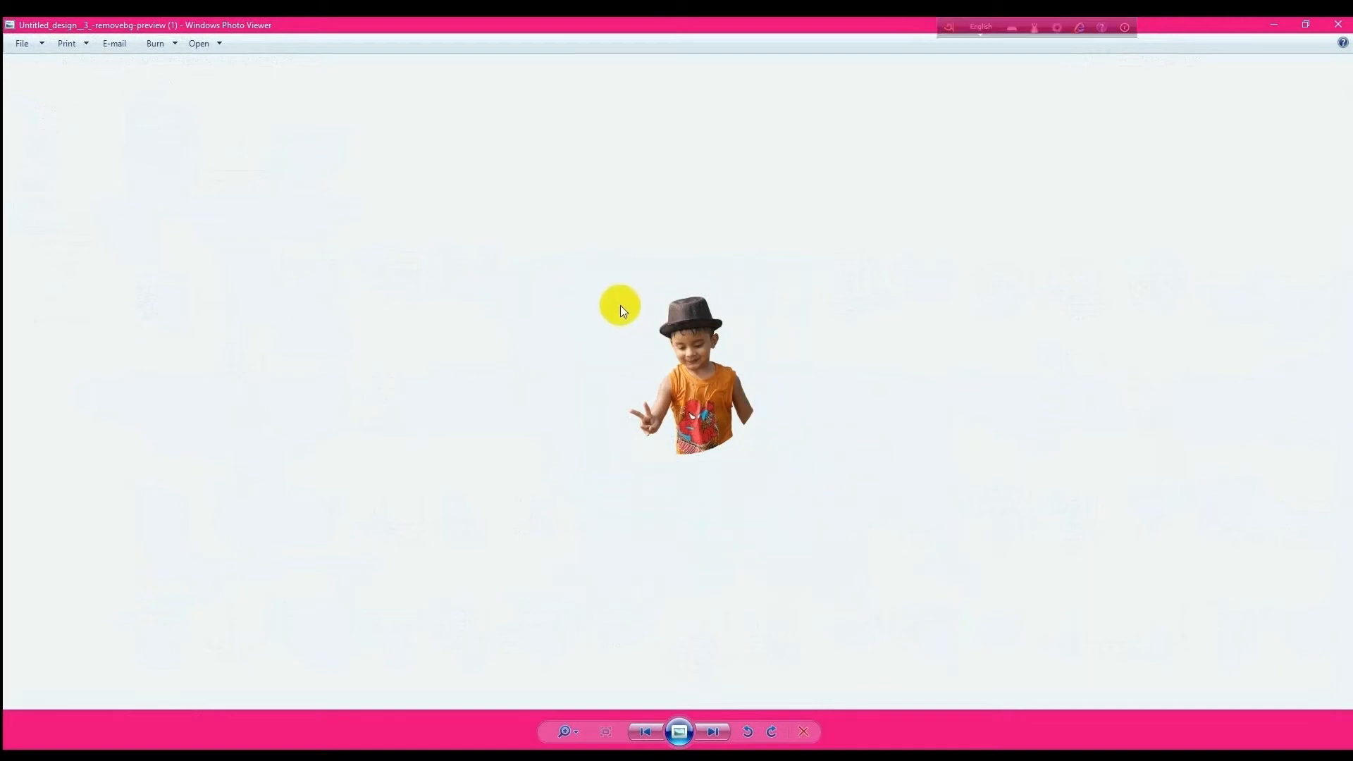
key("ctrl+2")
mouse_move(597, 298)
left_mouse_down()
mouse_move(572, 339)
mouse_move(606, 462)
mouse_move(752, 520)
mouse_move(863, 351)
mouse_move(735, 268)
mouse_move(584, 295)
left_mouse_up()
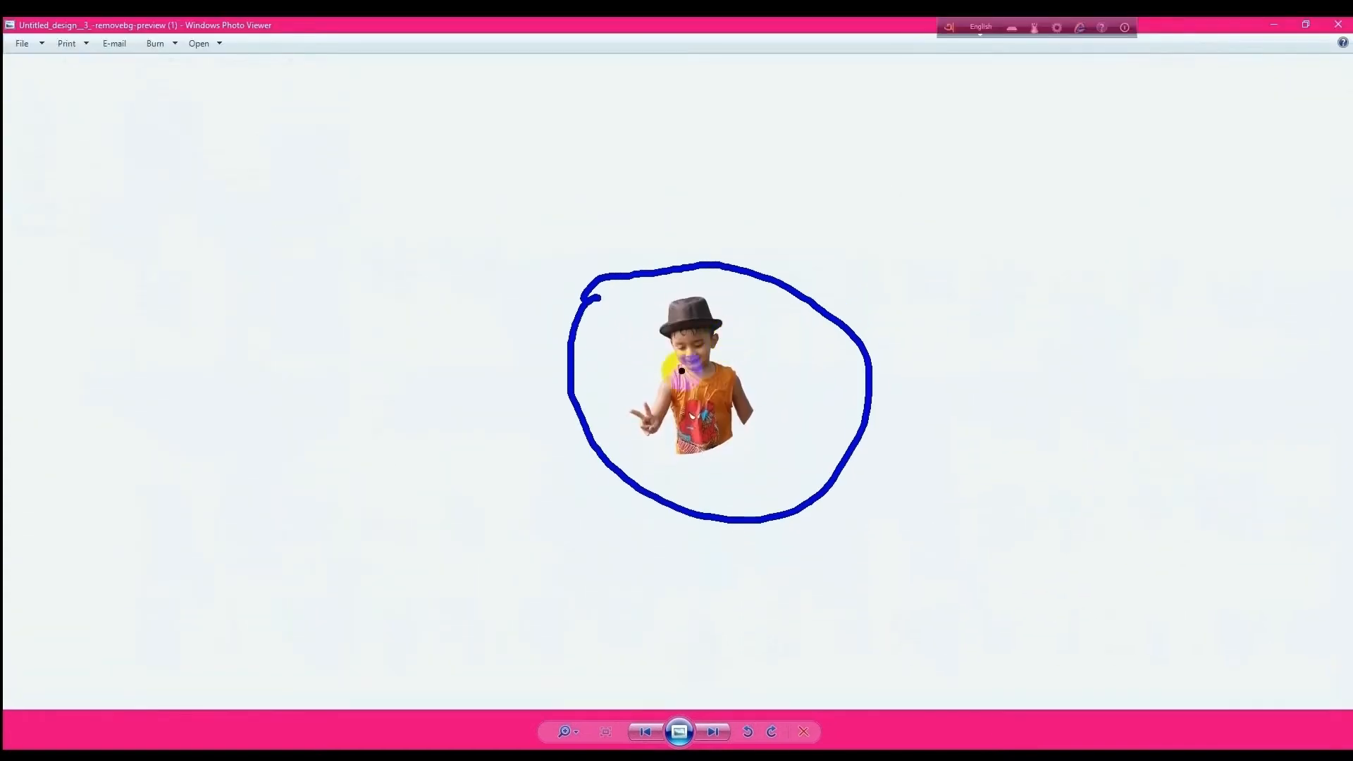
key("Escape")
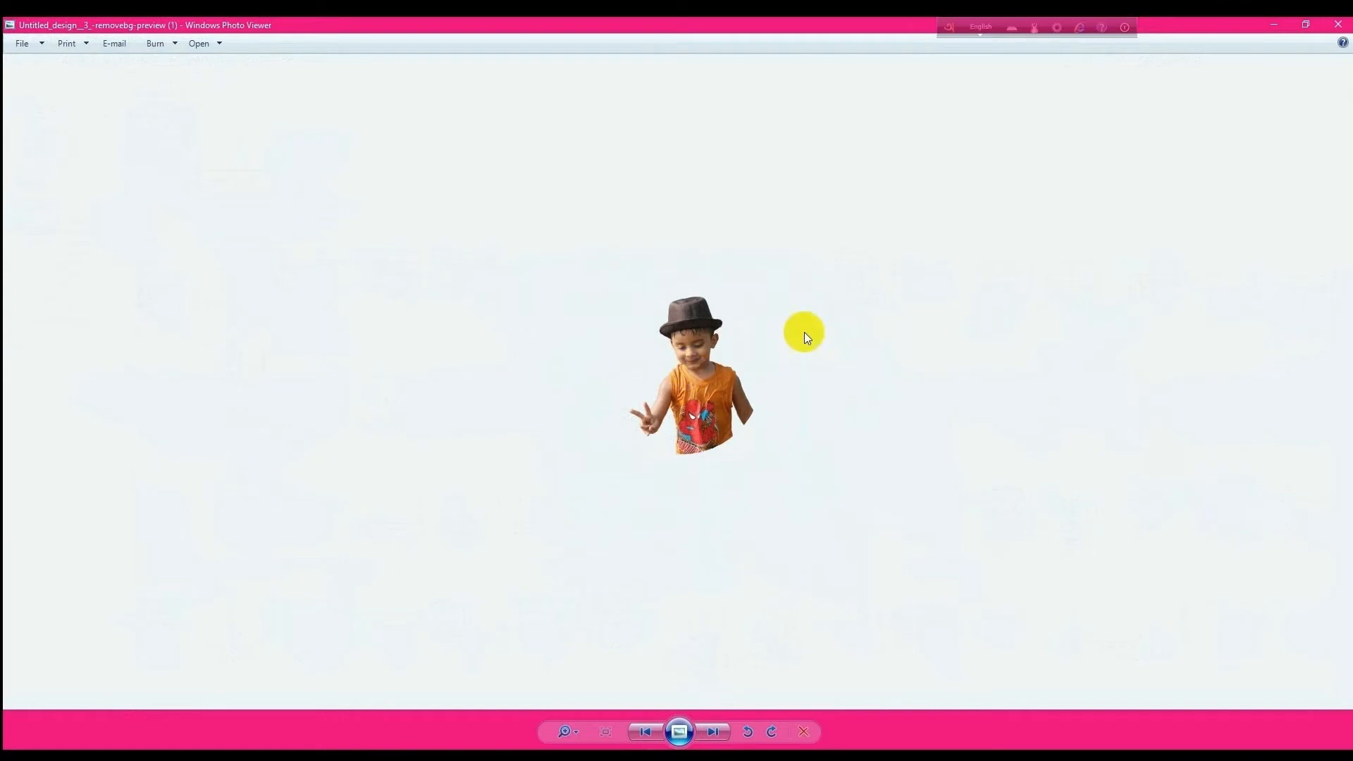
left_click(1341, 28)
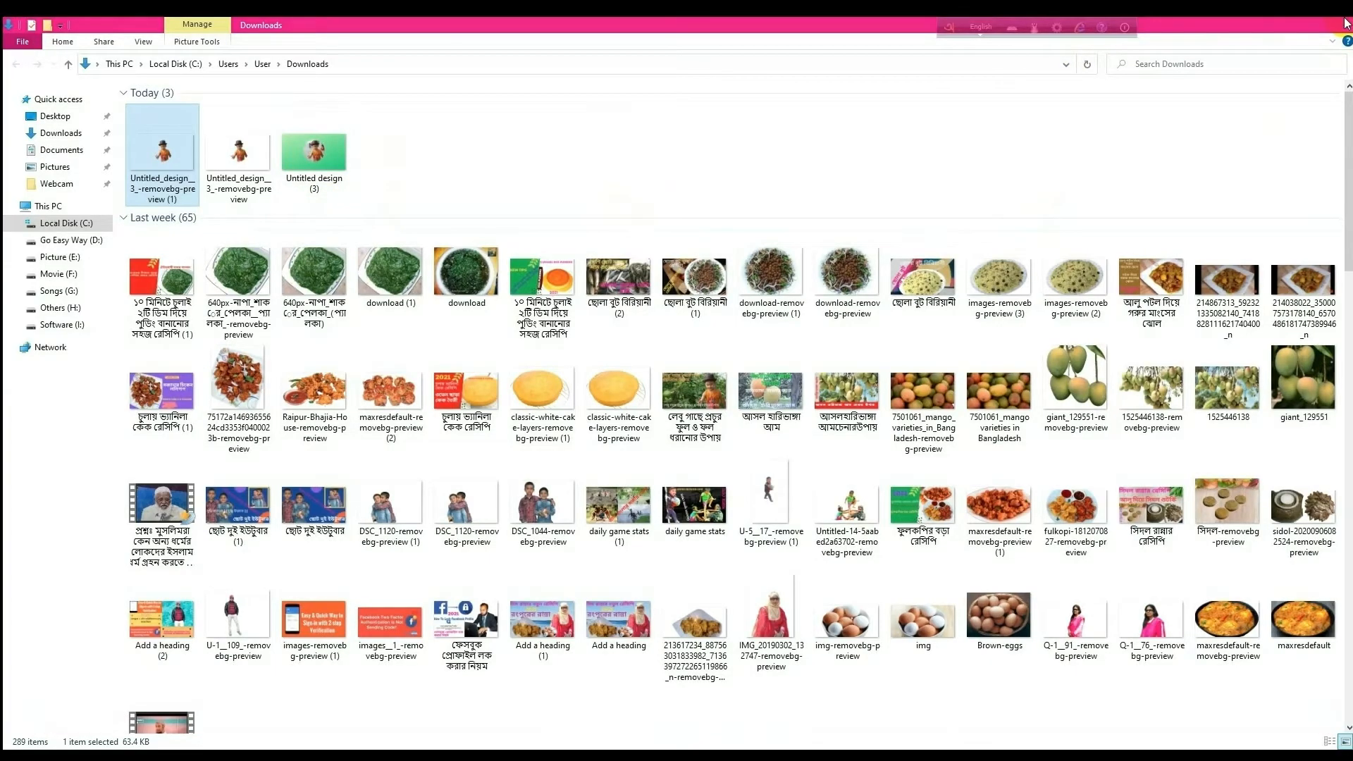
left_click(1345, 24)
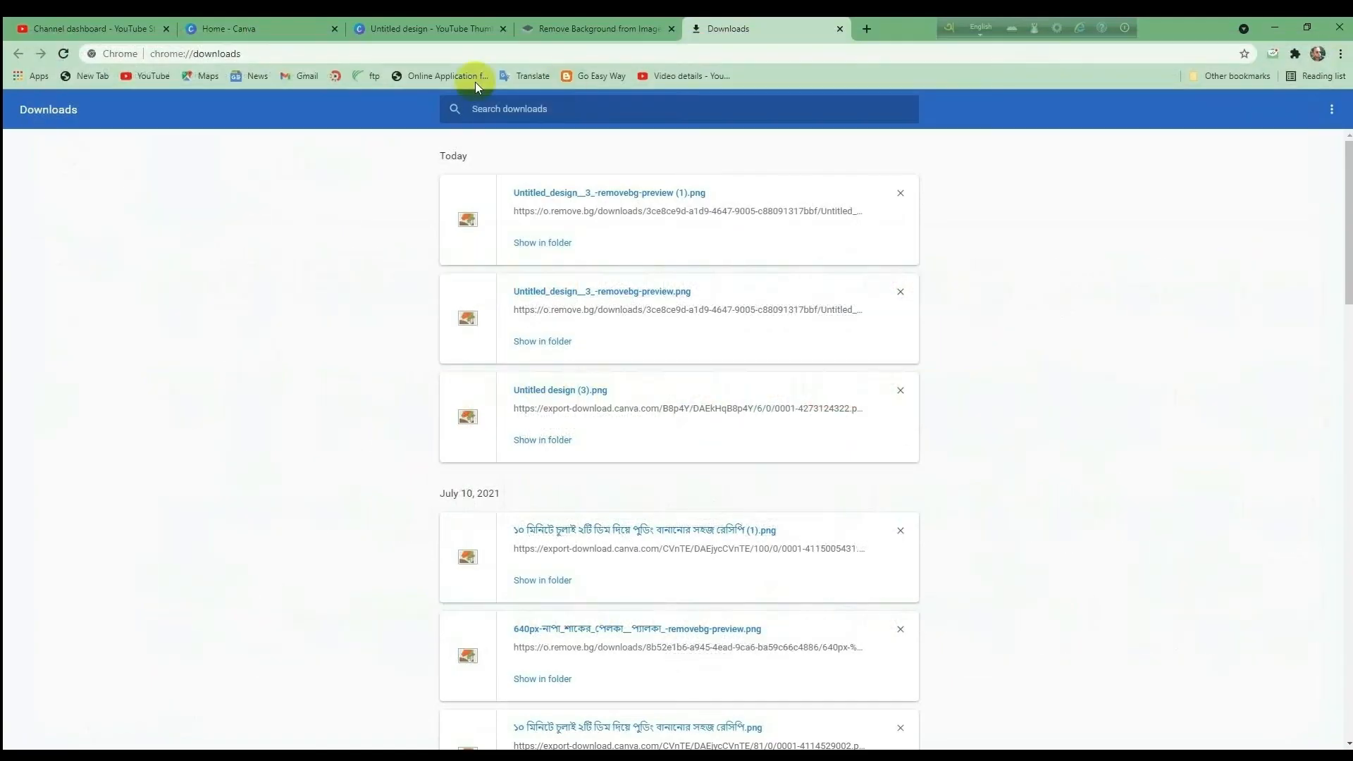
left_click(839, 29)
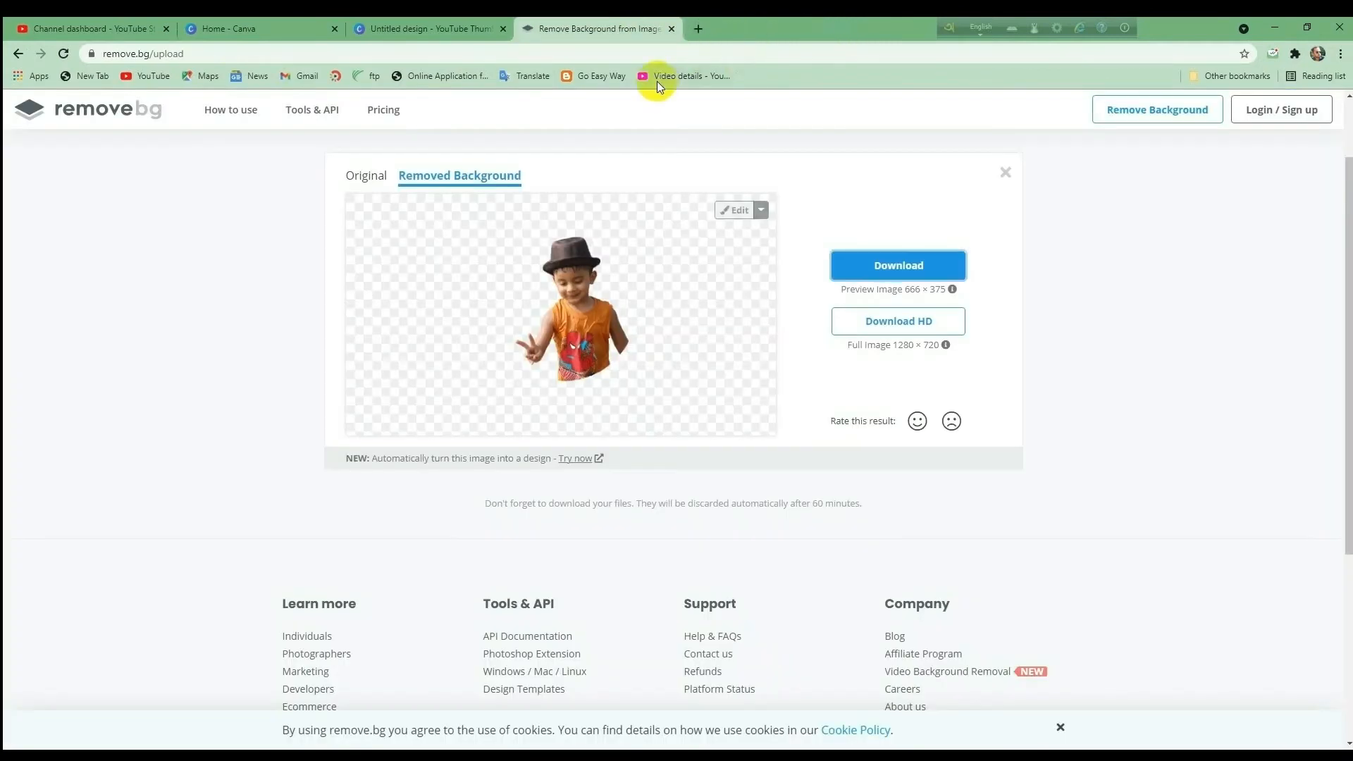
Step: Search Google in a new tab for "crop-circle.image online.co" and open the Crop a Circle in image online tool
left_click(698, 29)
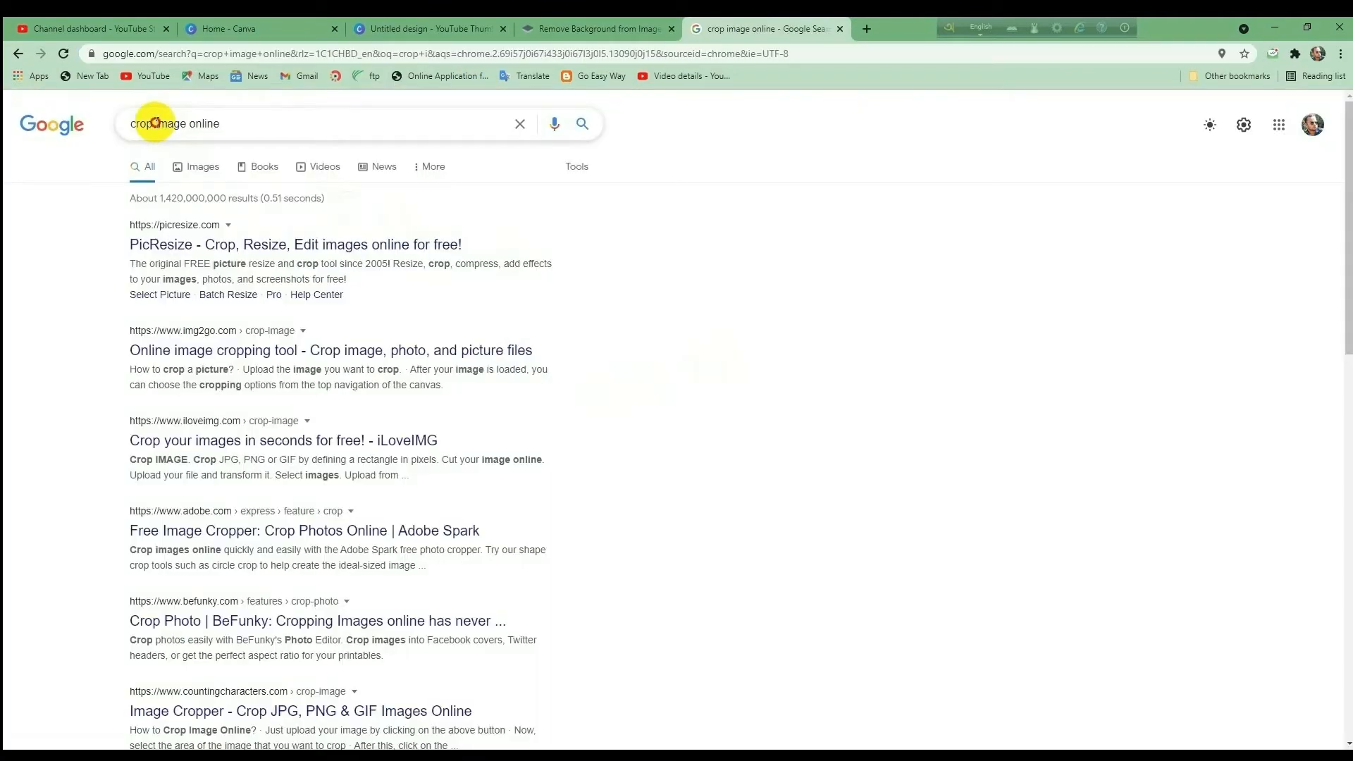
left_click(155, 124)
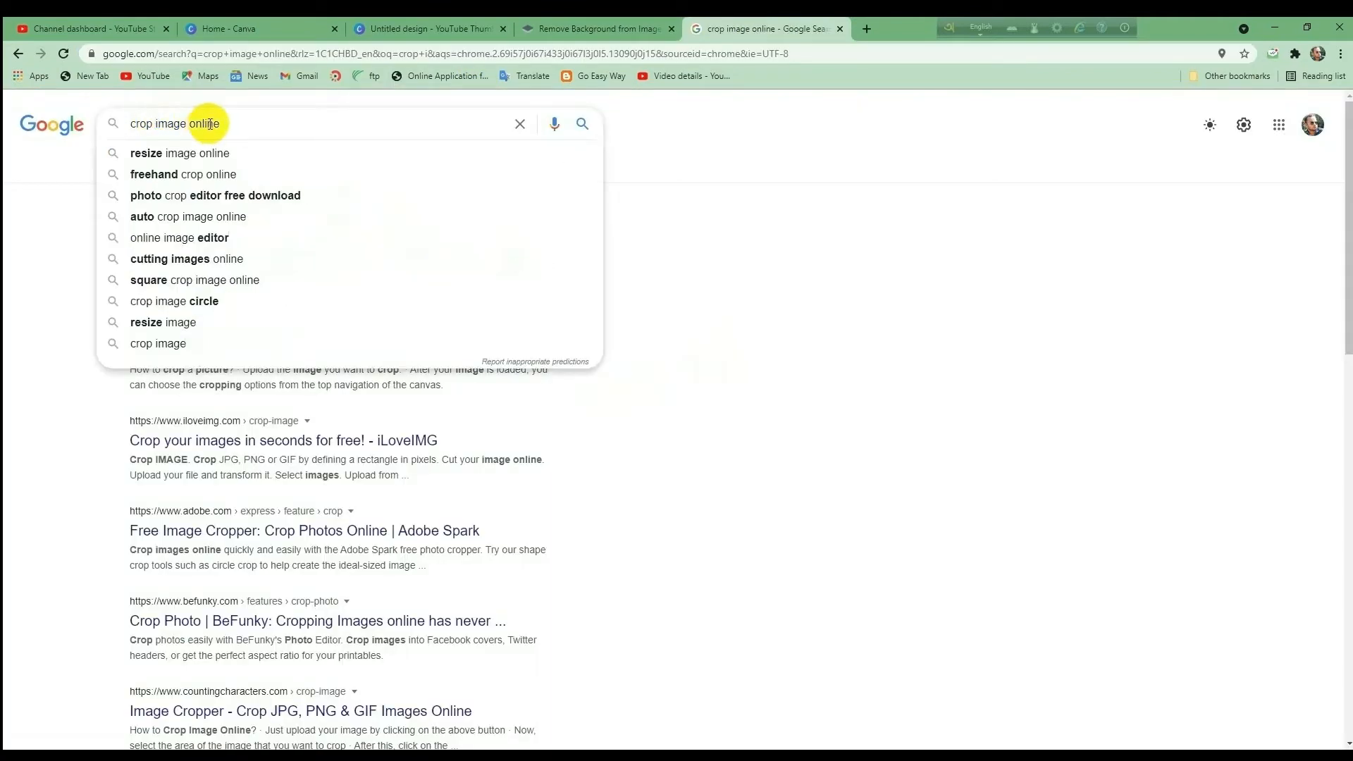
type("circl")
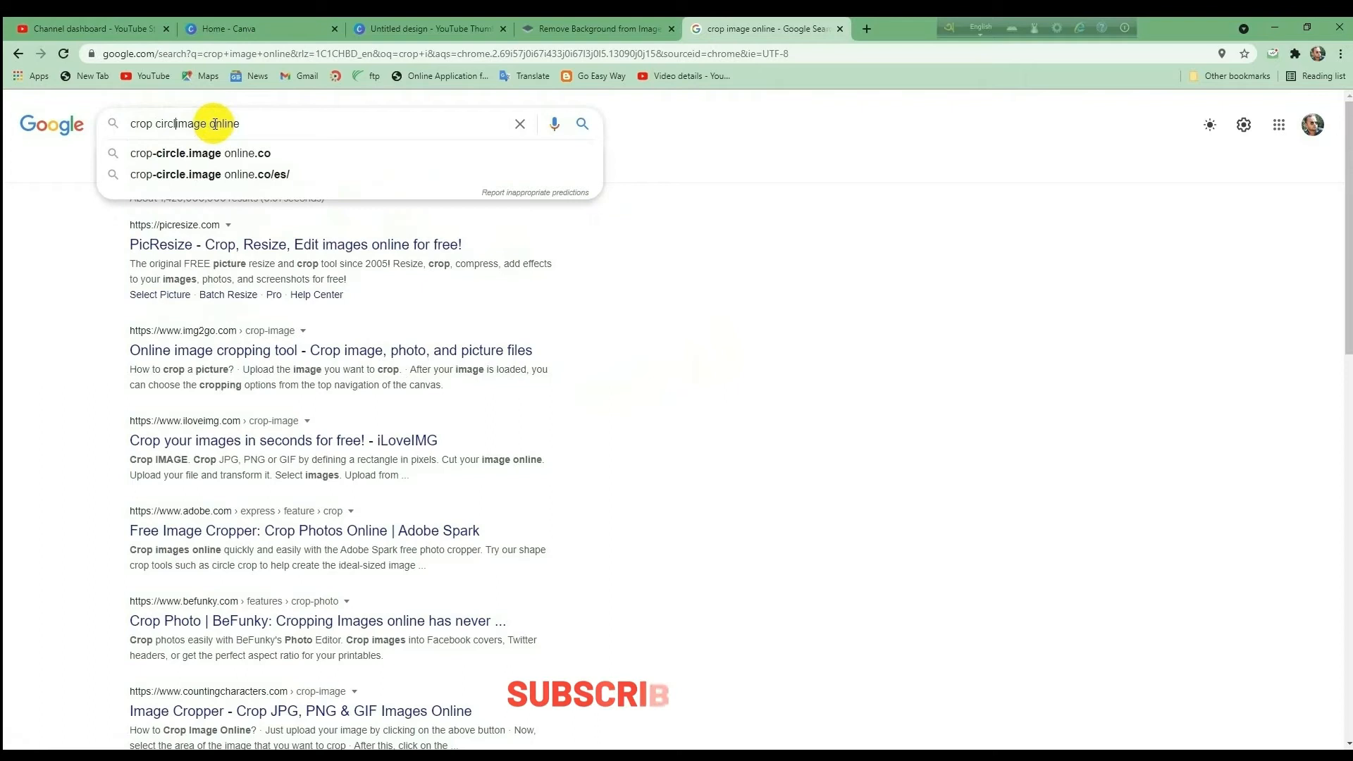
type("e")
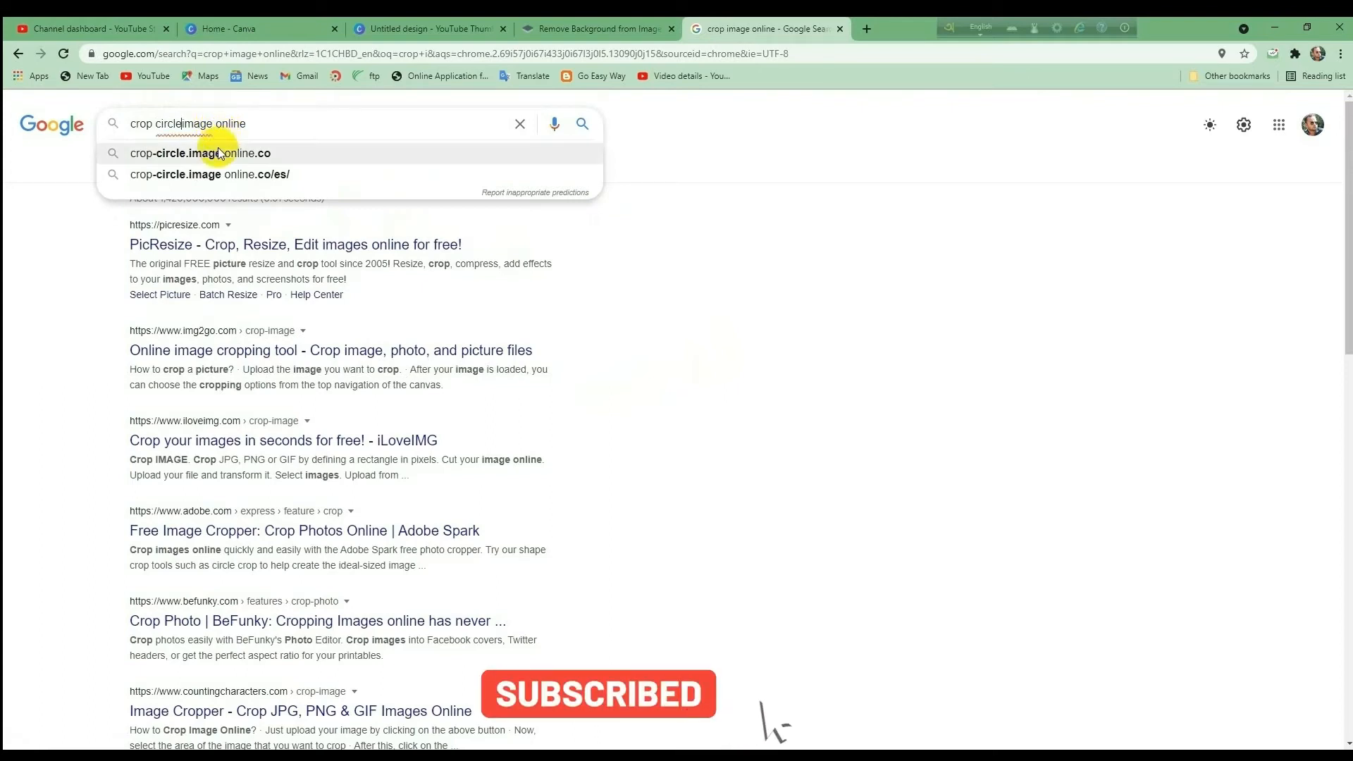
left_click(217, 151)
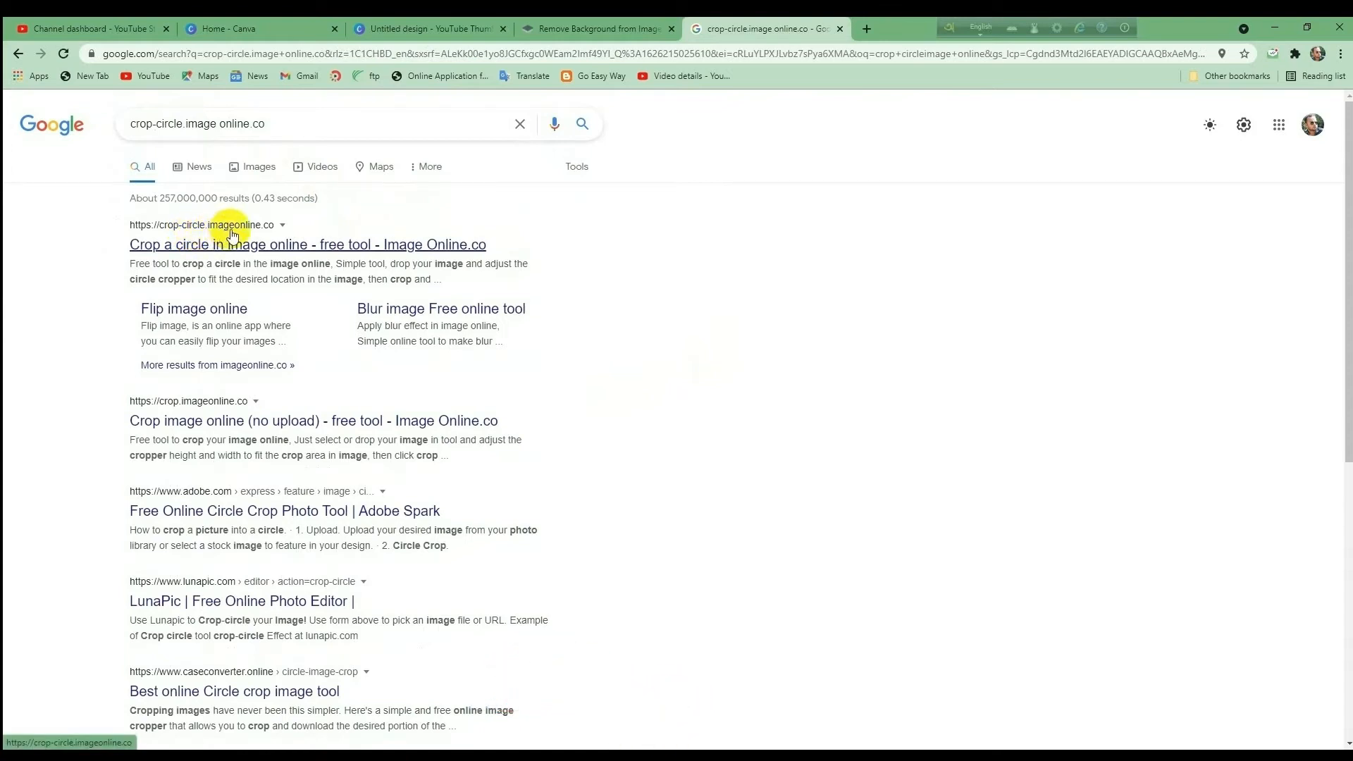
mouse_move(81, 176)
left_mouse_down()
mouse_move(99, 253)
mouse_move(629, 380)
left_mouse_up()
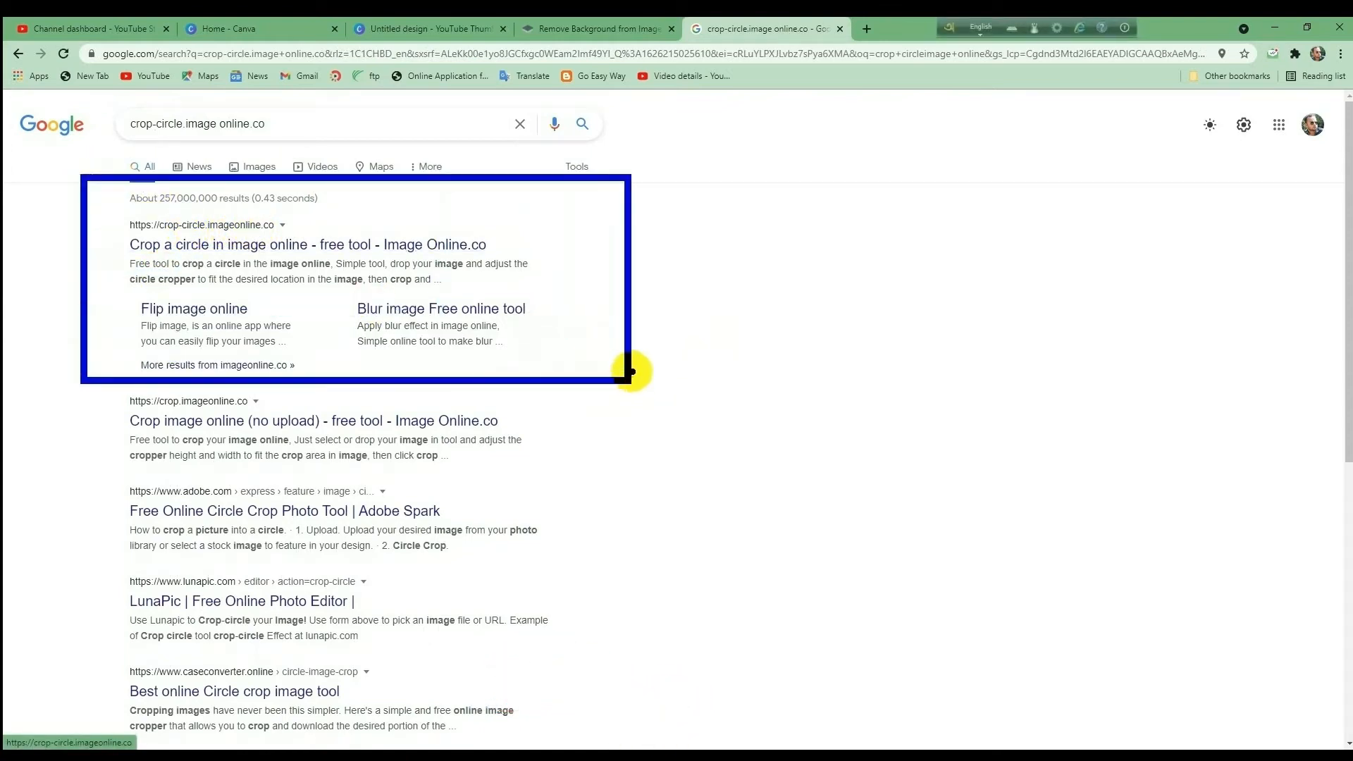
left_click(186, 241)
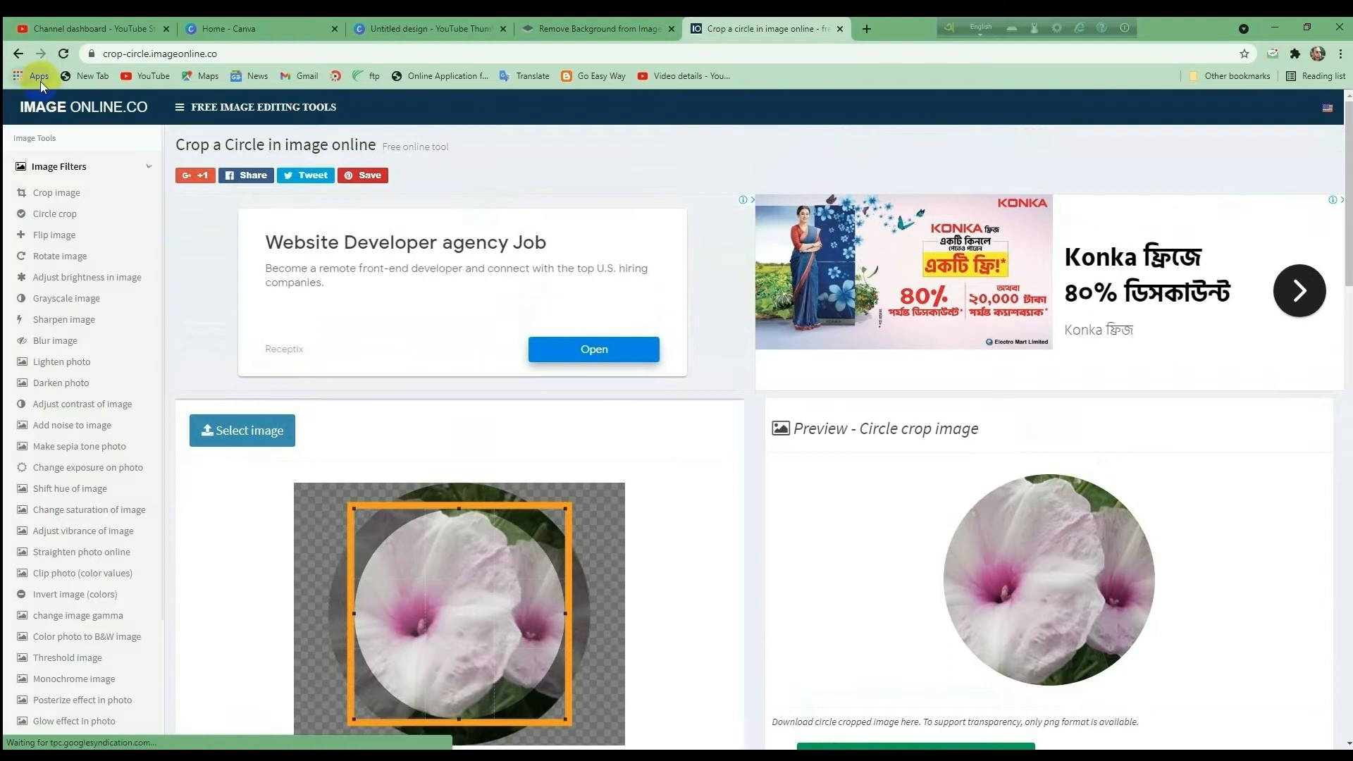
mouse_move(21, 33)
left_mouse_down()
mouse_move(211, 74)
mouse_move(302, 73)
left_mouse_up()
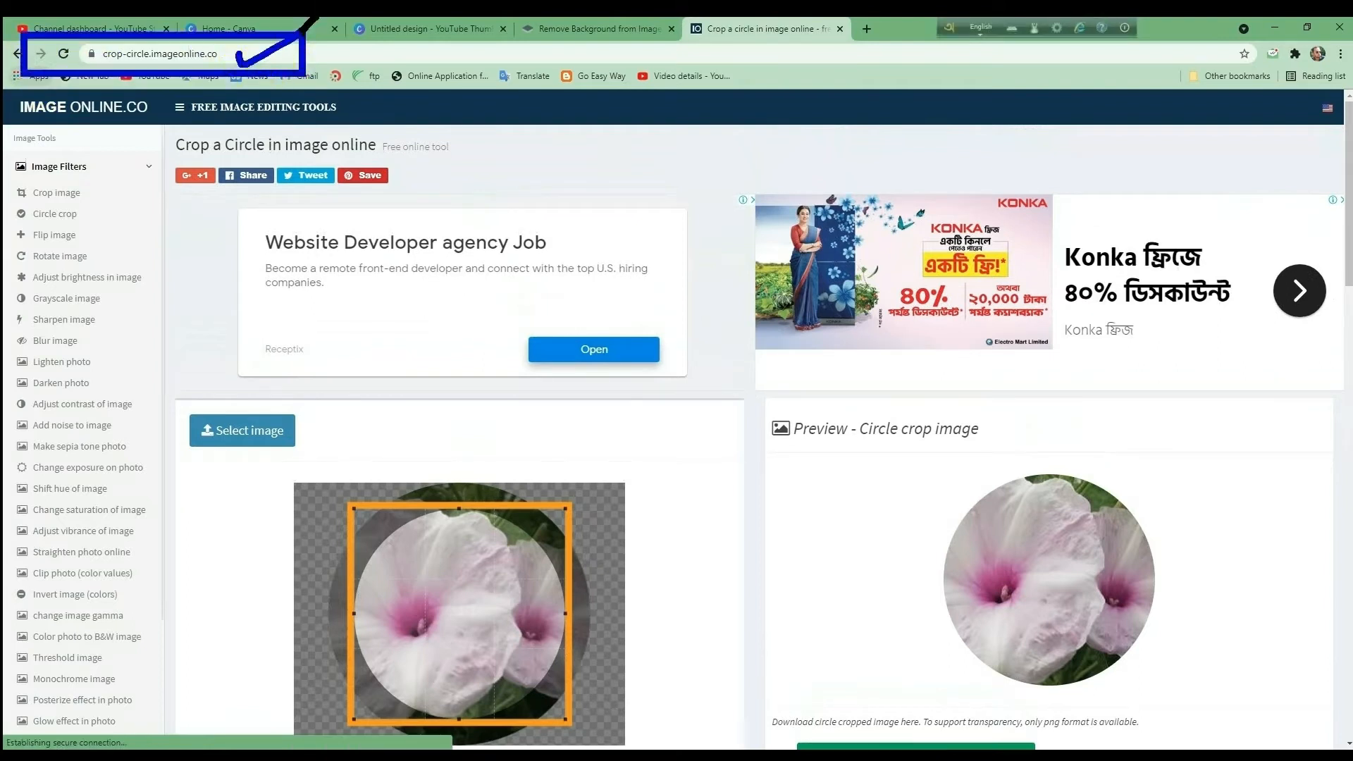
key("Escape")
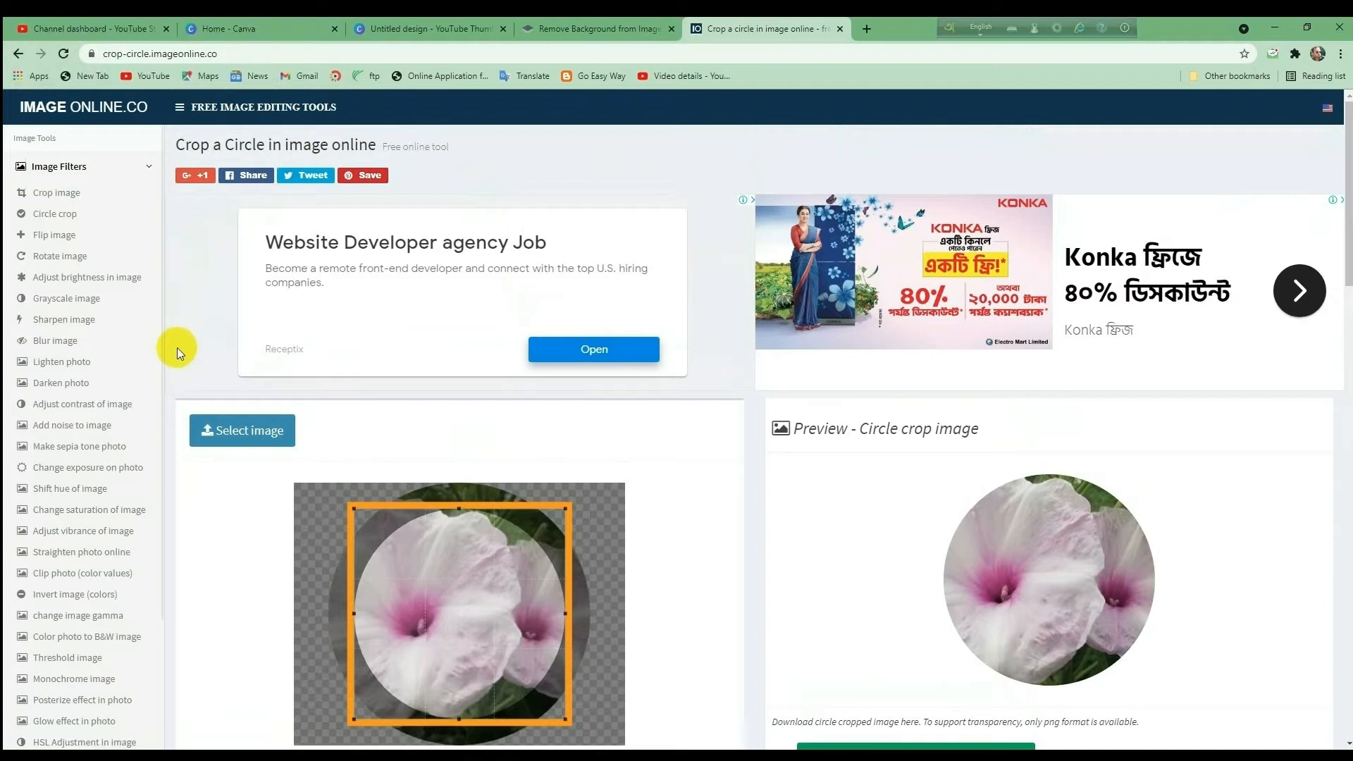
mouse_move(149, 365)
left_mouse_down()
mouse_move(195, 469)
mouse_move(338, 471)
mouse_move(251, 343)
mouse_move(134, 395)
mouse_move(226, 391)
mouse_move(396, 317)
left_mouse_up()
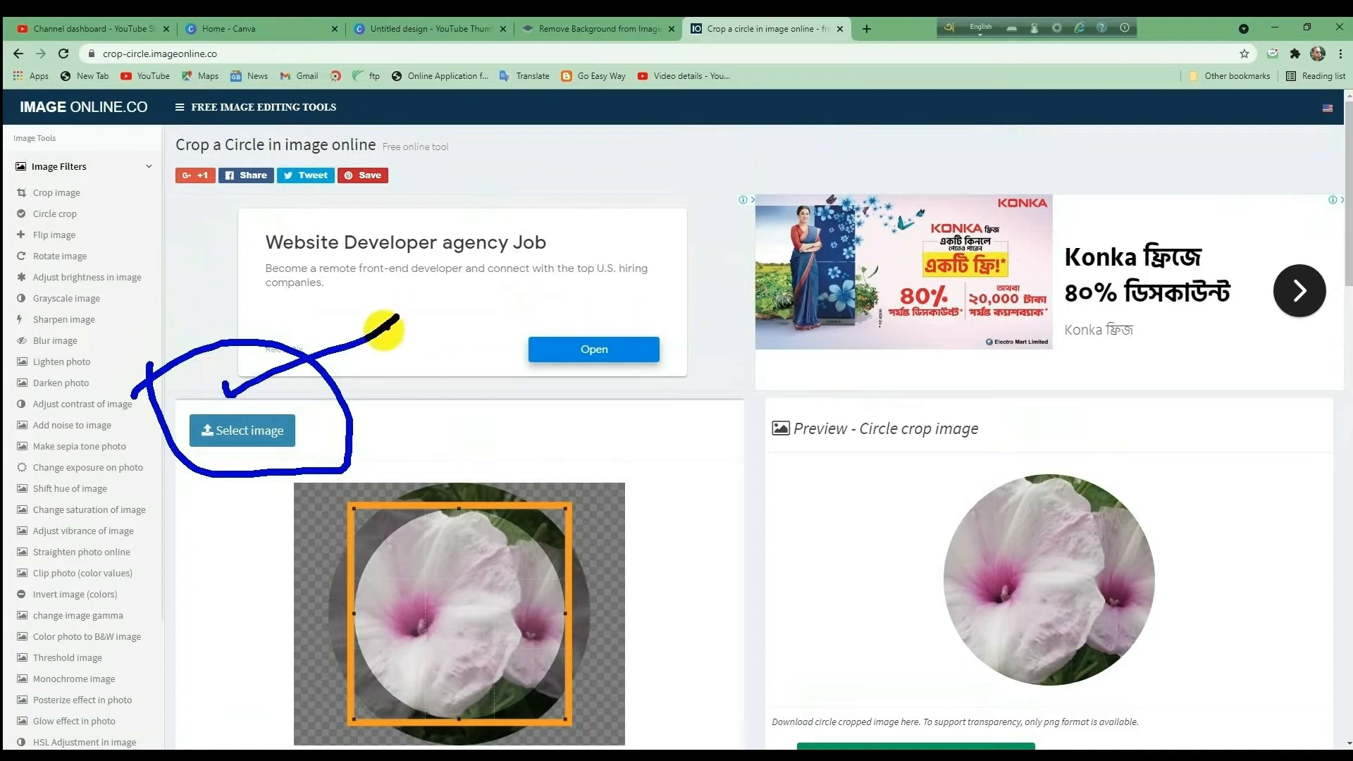
key("Escape")
Step: Load the boy's beach photo U-5 (3) from its folder on the Picture (E:) drive into the circle crop tool
left_click(236, 427)
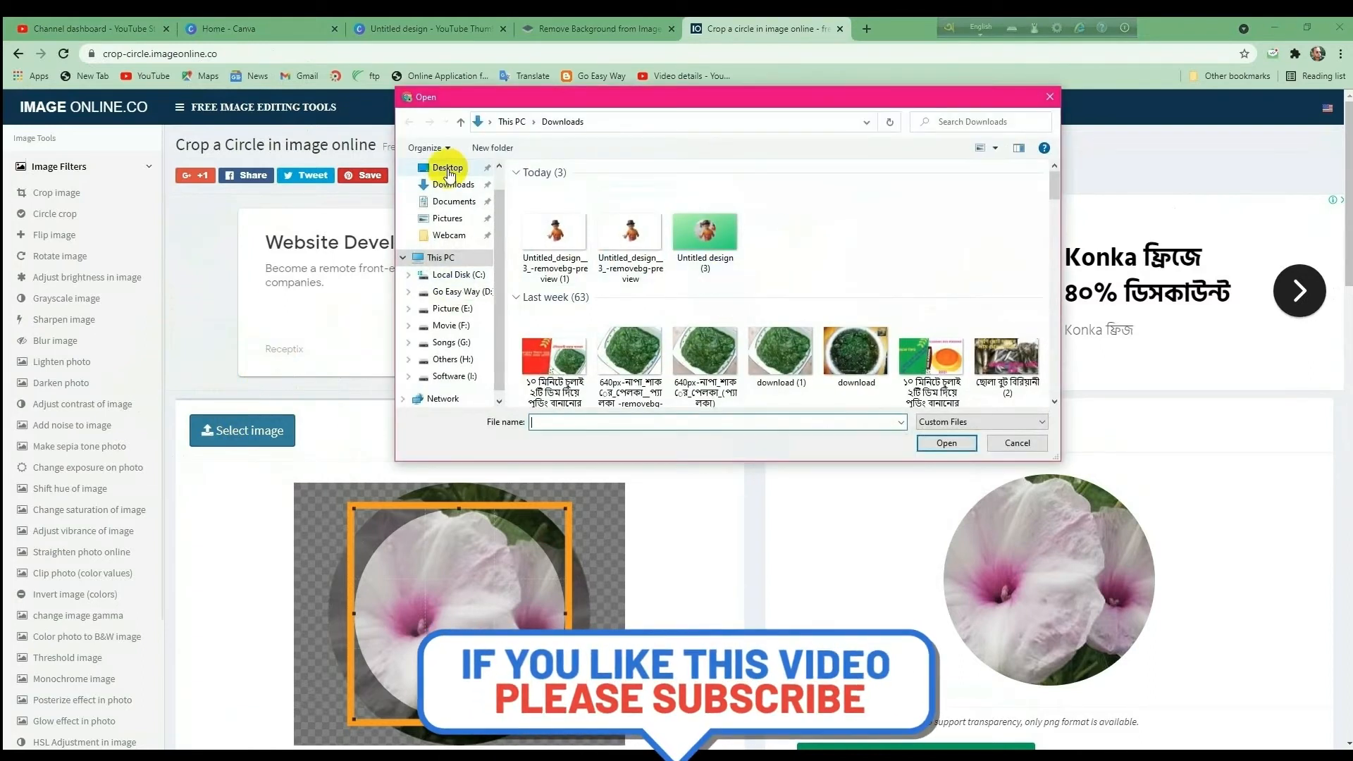
left_click(459, 291)
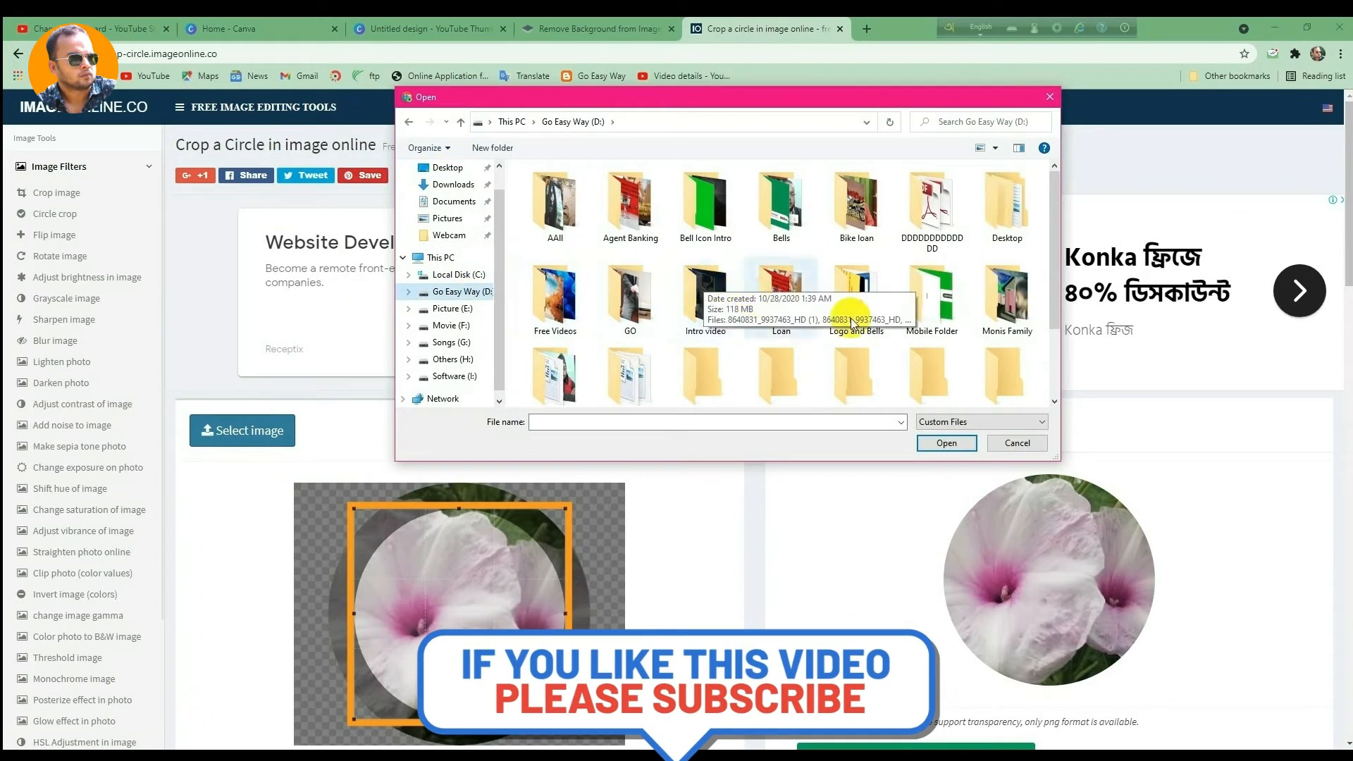
double_click(705, 285)
left_click(648, 189)
double_click(648, 188)
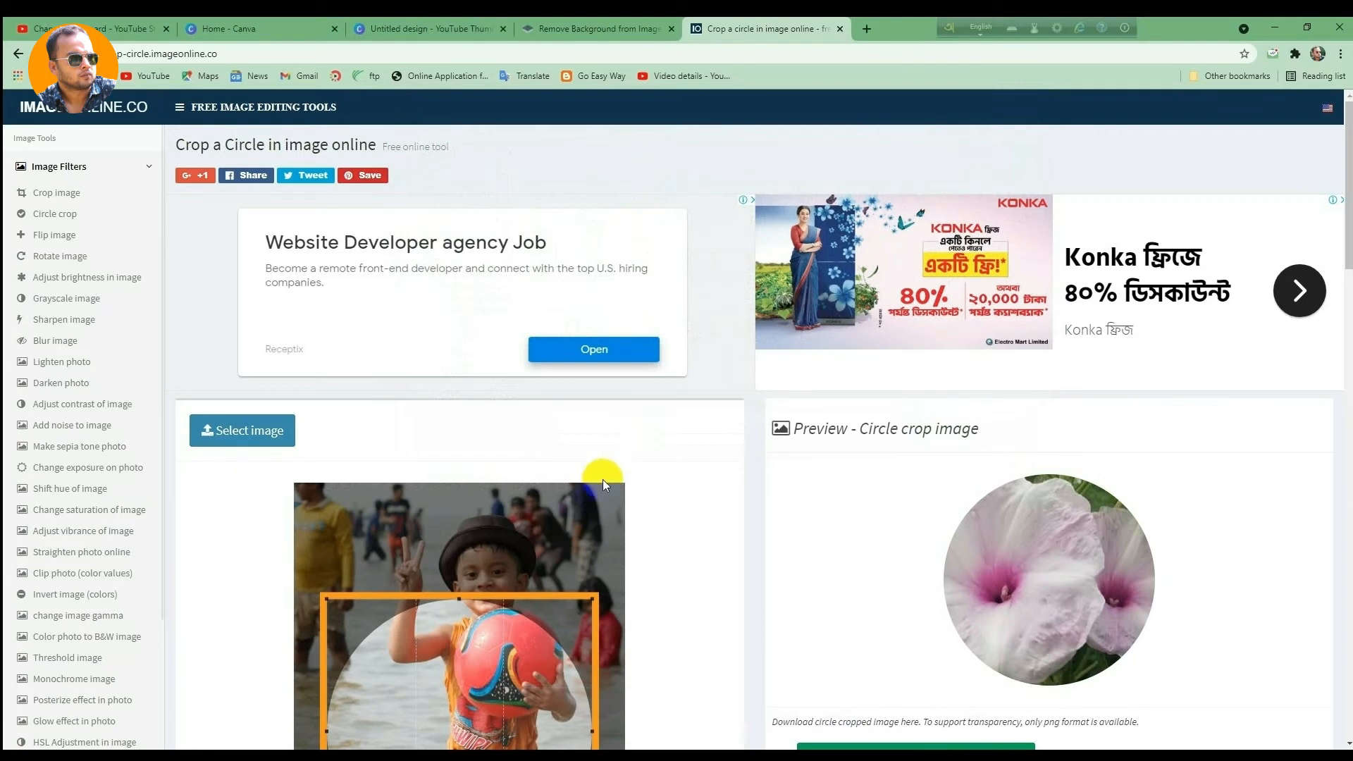
Step: Scale down and reposition the photo and crop circle so that the circle frames the boy's raised hand, head and ball
scroll(881, 520, "down", 3)
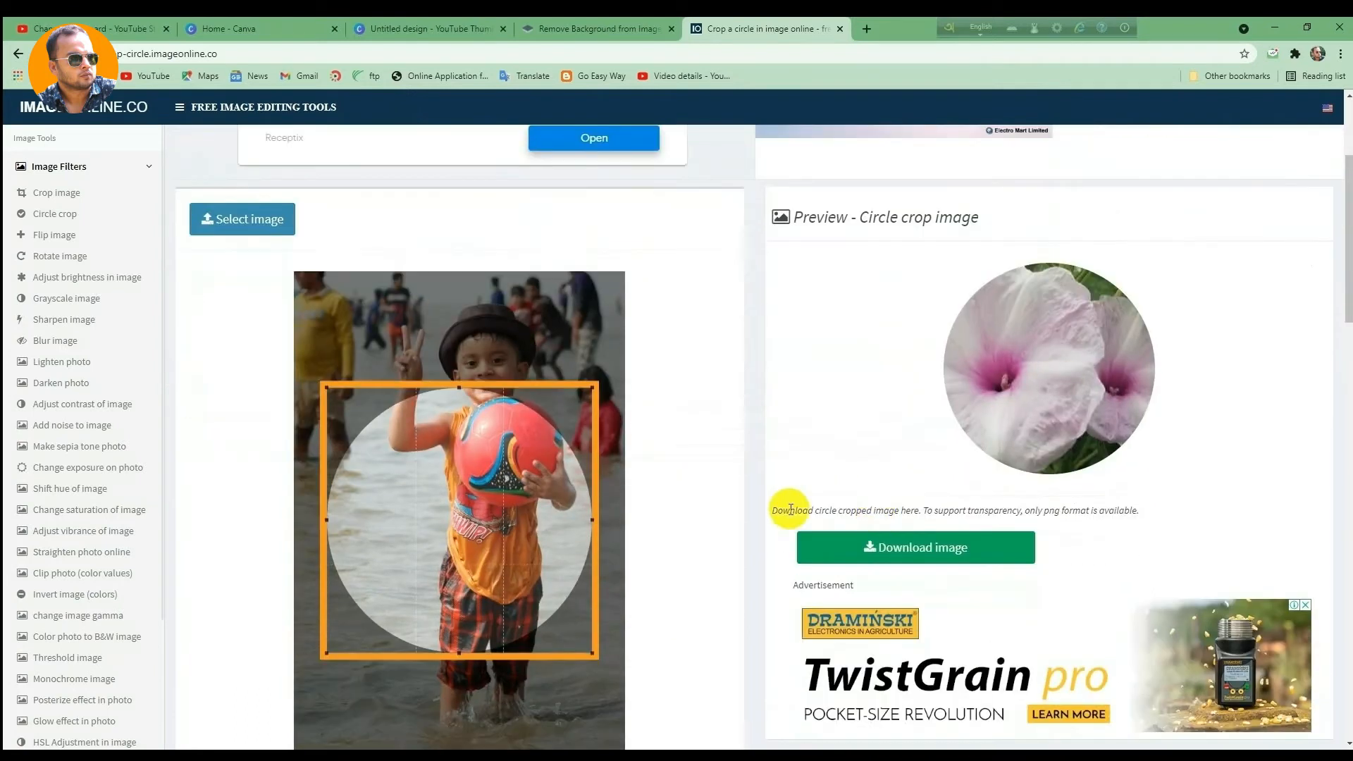
left_click_drag(491, 489, 505, 402)
left_click_drag(349, 277, 360, 287)
left_click_drag(482, 380, 482, 379)
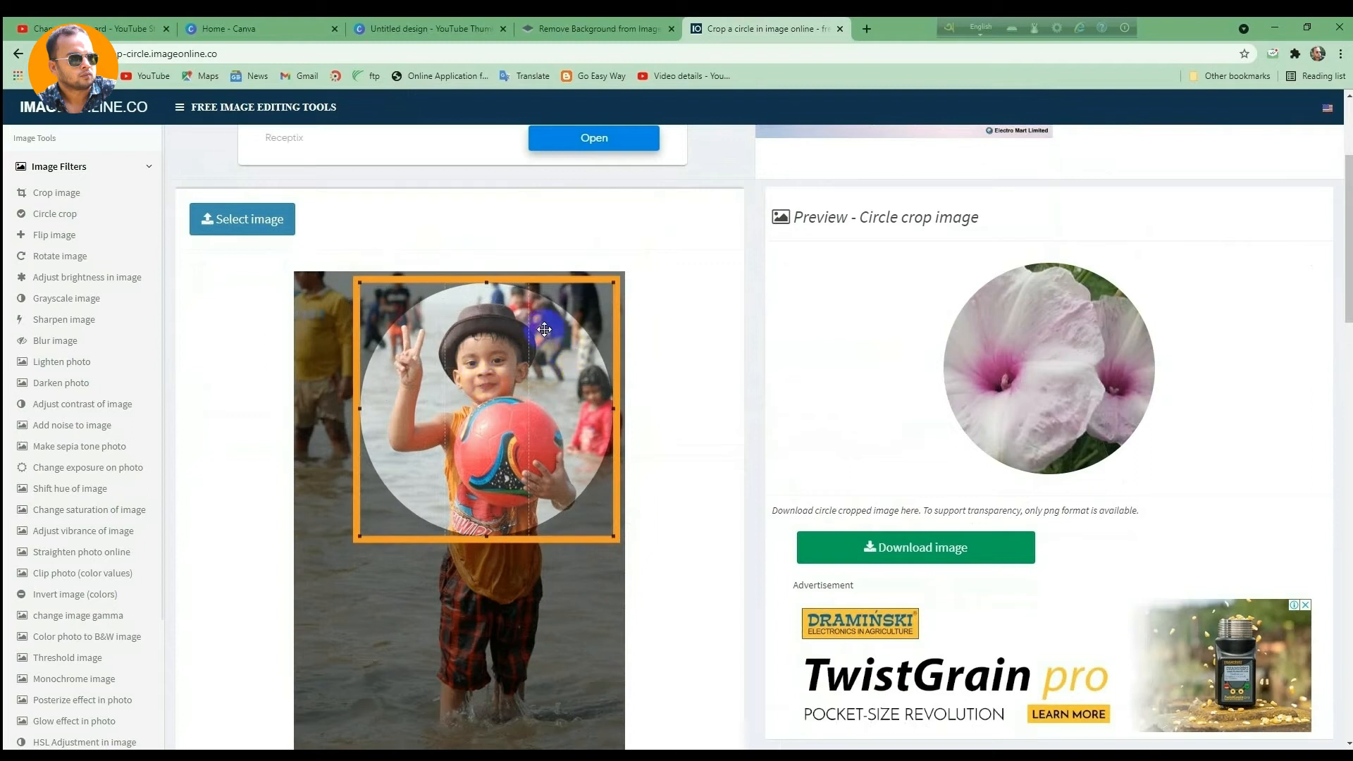
scroll(589, 392, "down", 2)
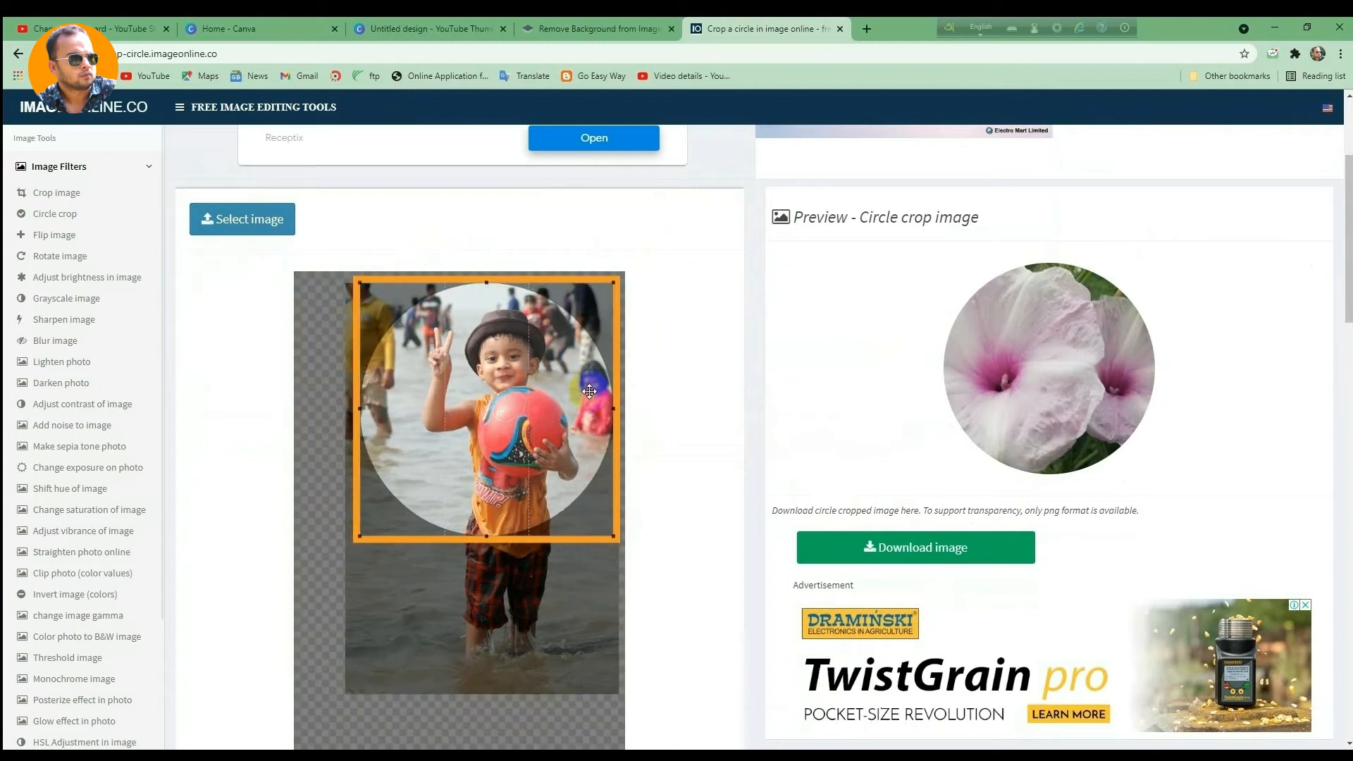
left_click_drag(532, 417, 541, 417)
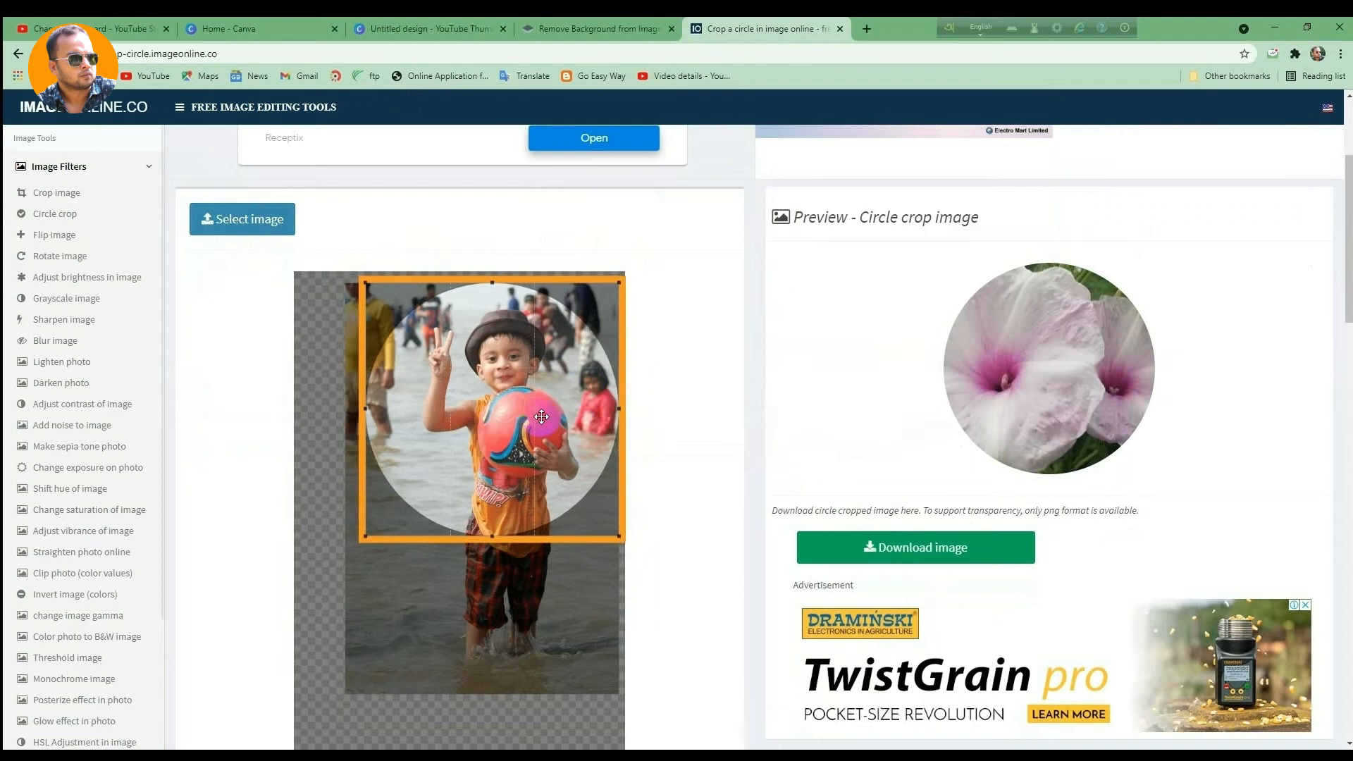
left_click_drag(367, 409, 468, 393)
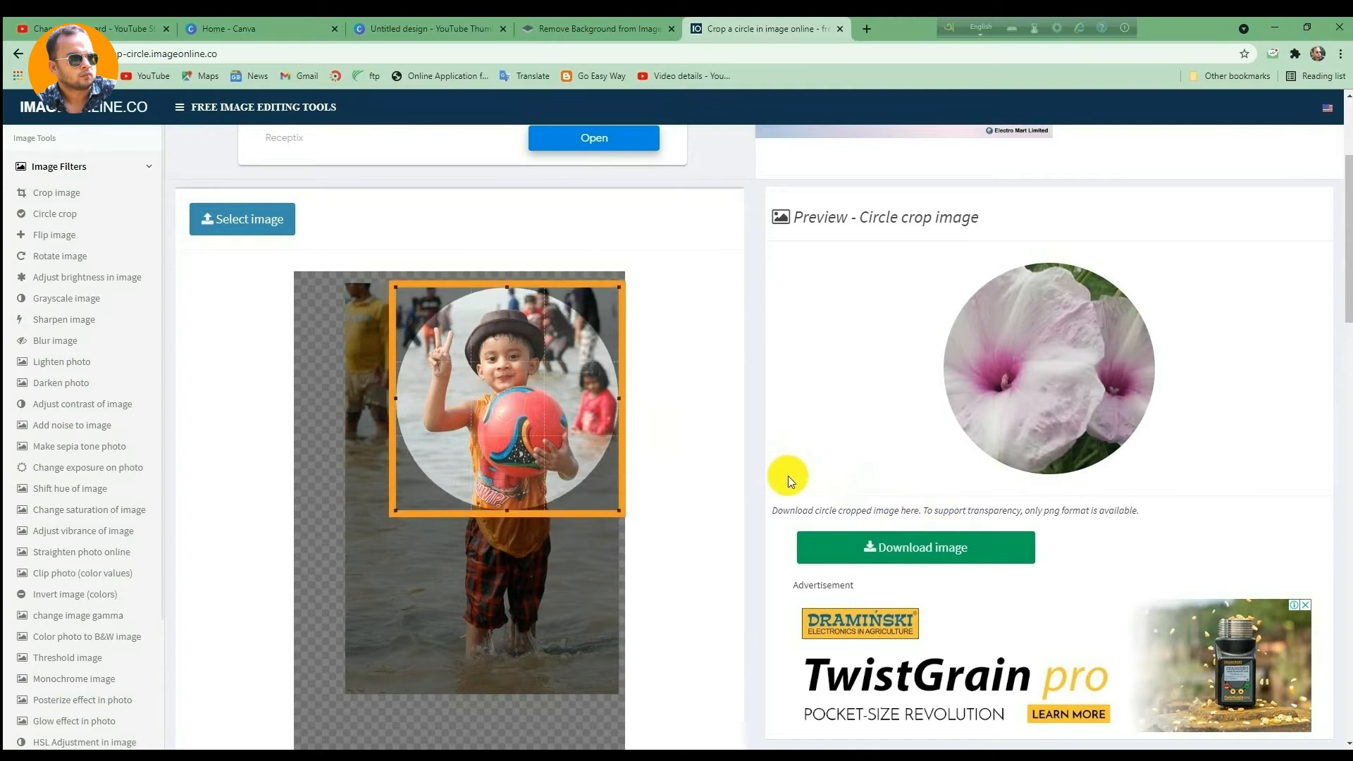
Step: Apply the circle crop to the boy's photo and download the cropped image as a PNG
left_click(900, 553)
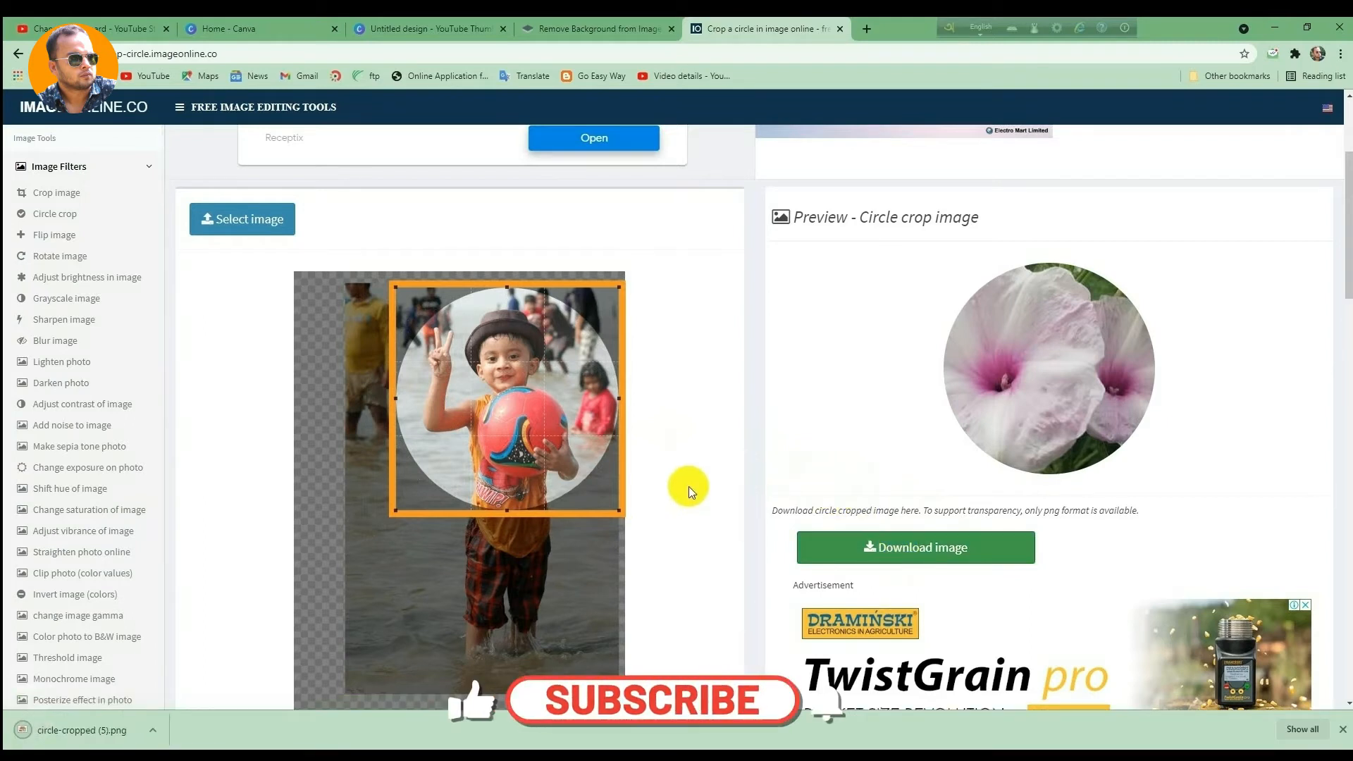
scroll(688, 486, "down", 5)
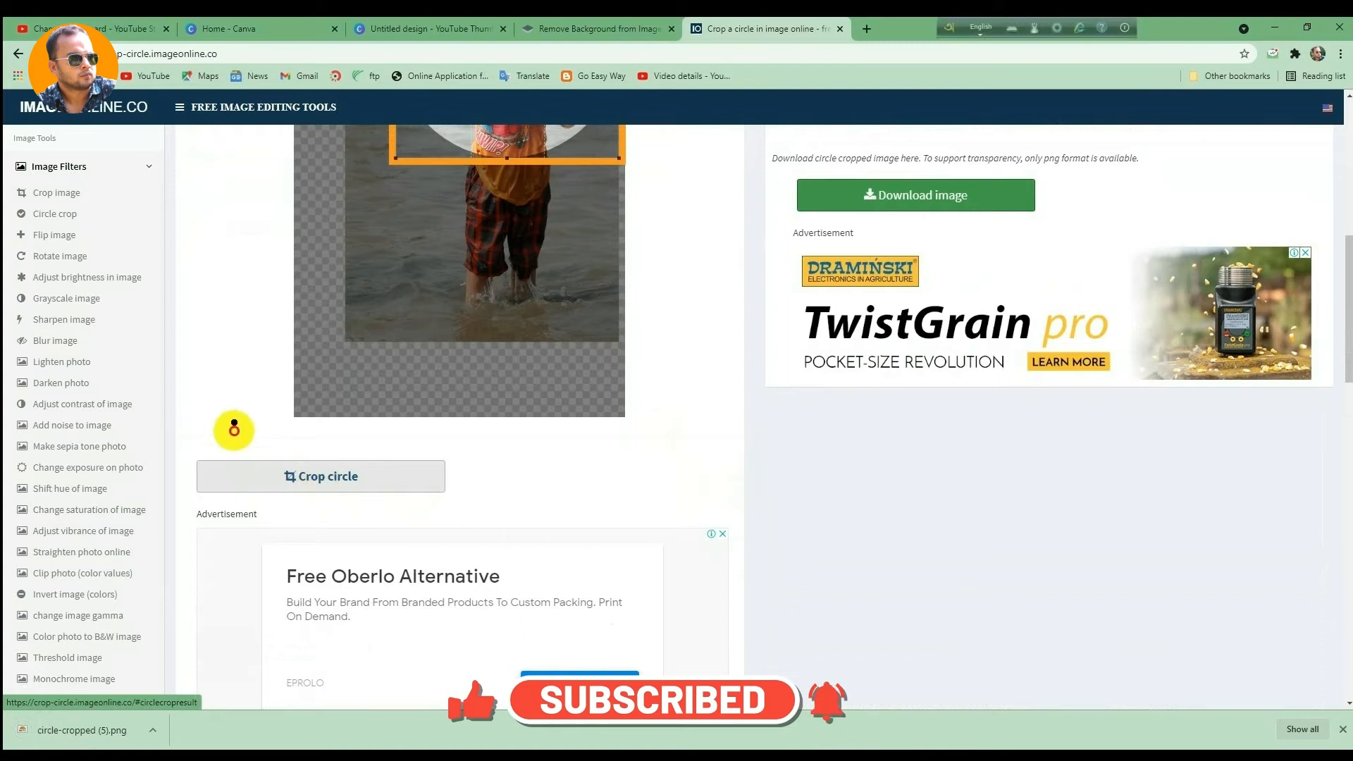
left_click(321, 486)
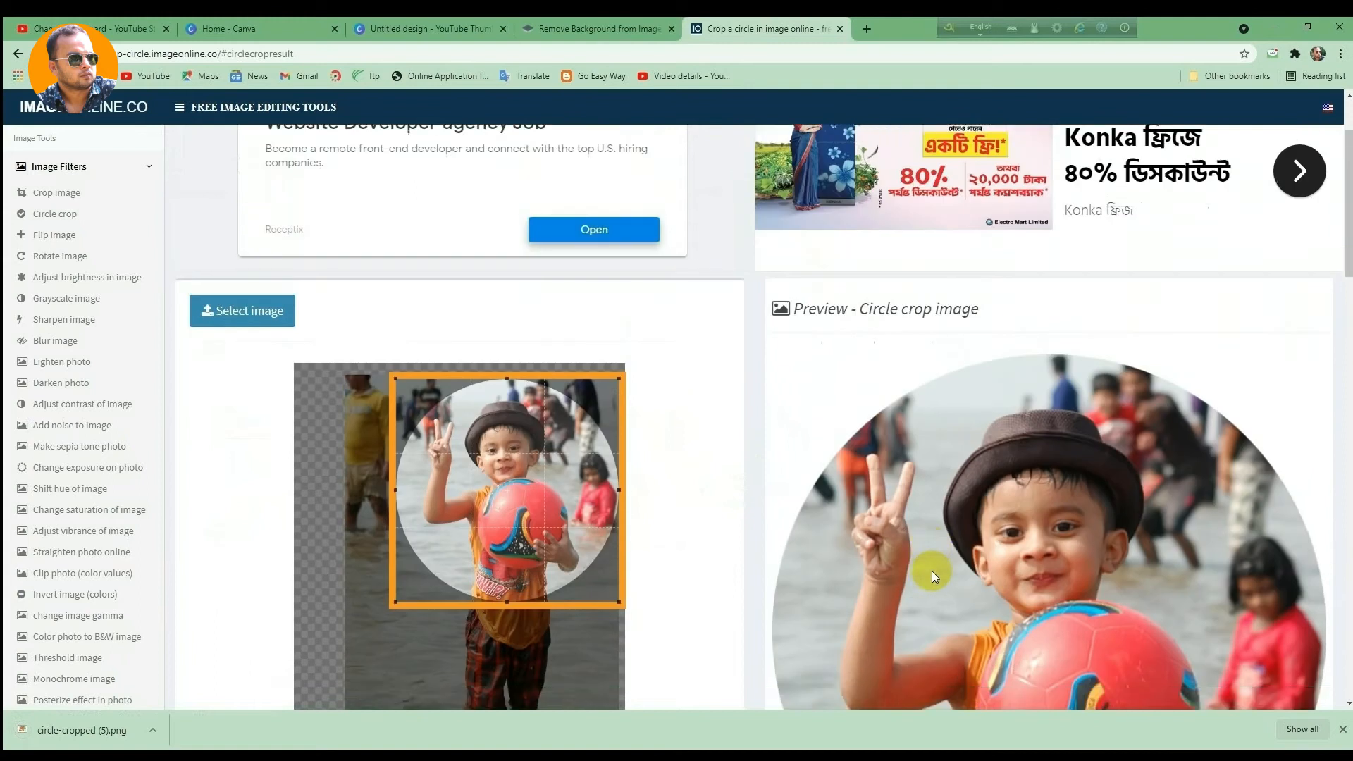
scroll(1050, 451, "down", 4)
scroll(1053, 451, "down", 1)
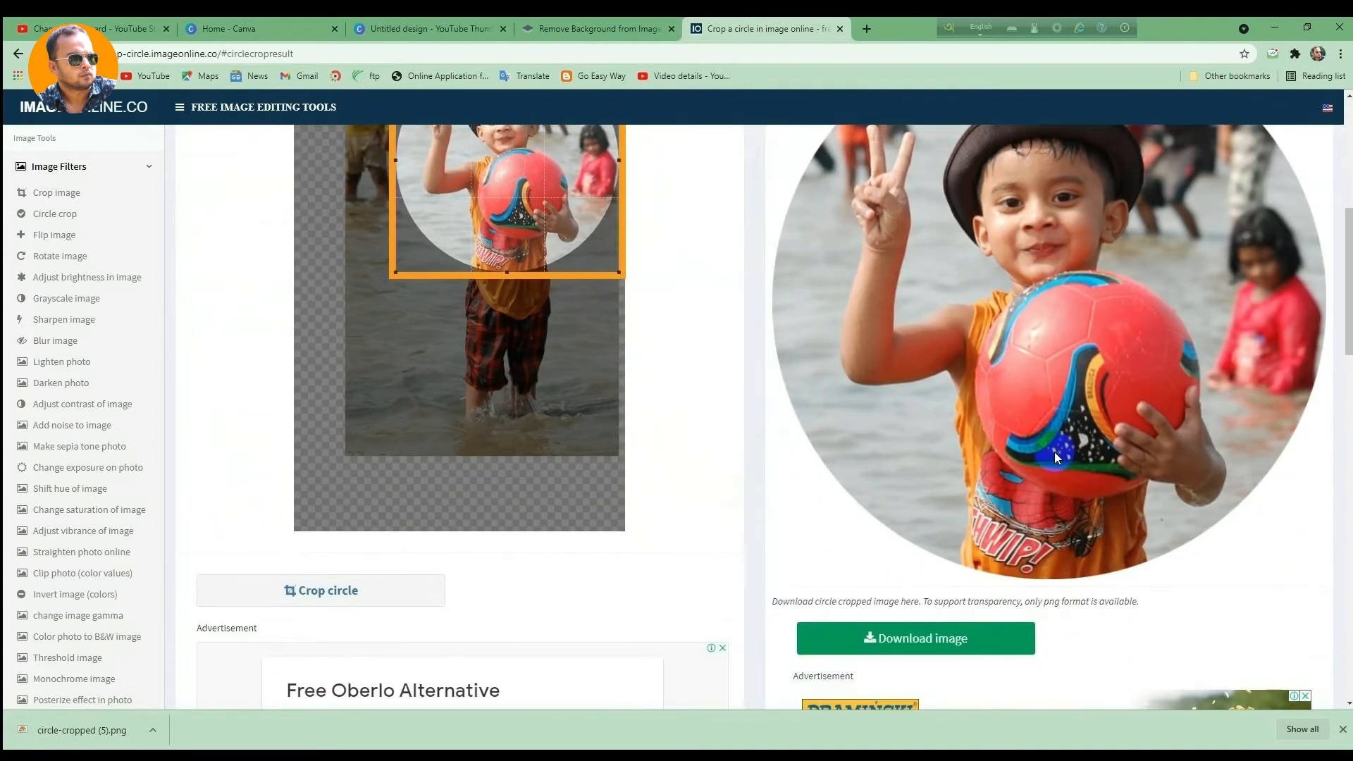
left_click(921, 641)
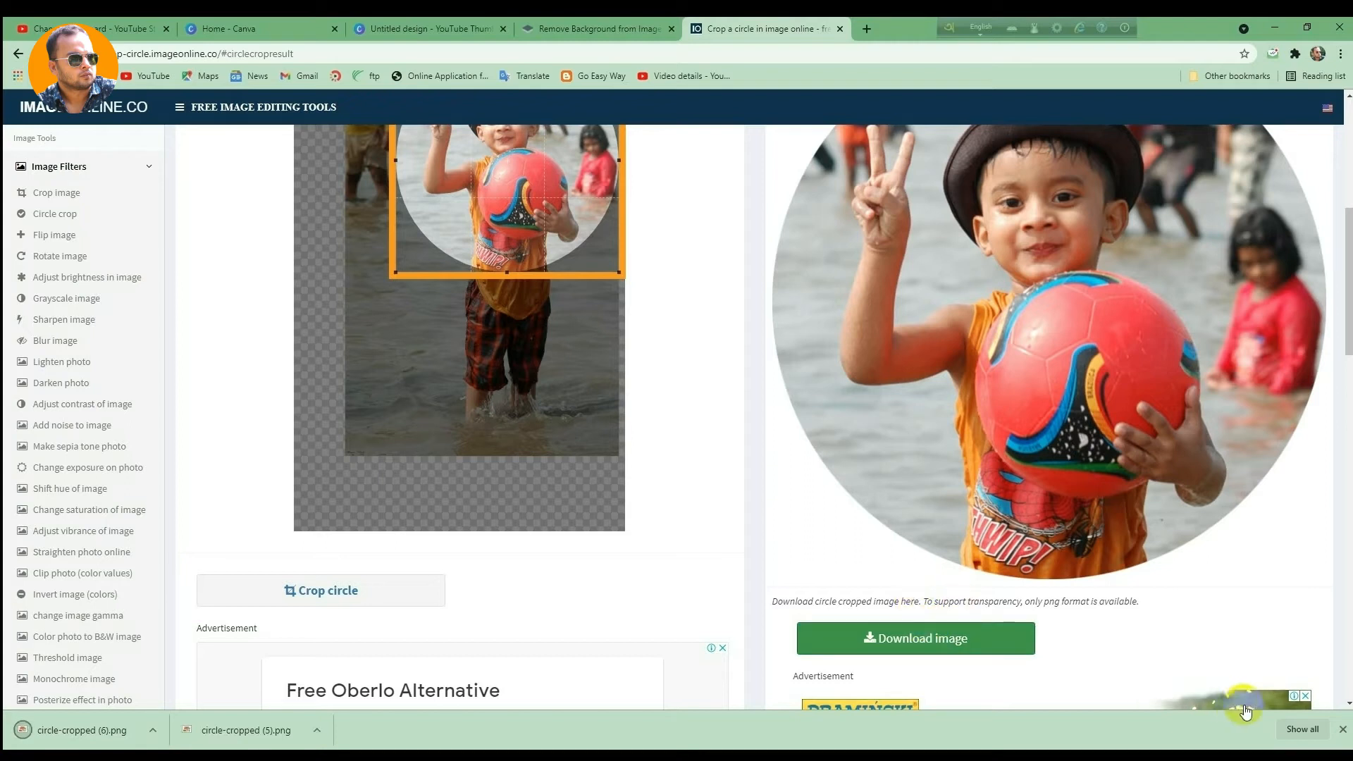
Step: Open the downloaded circle-cropped (6).png to check the round crop, and close the photo viewer
left_click(109, 733)
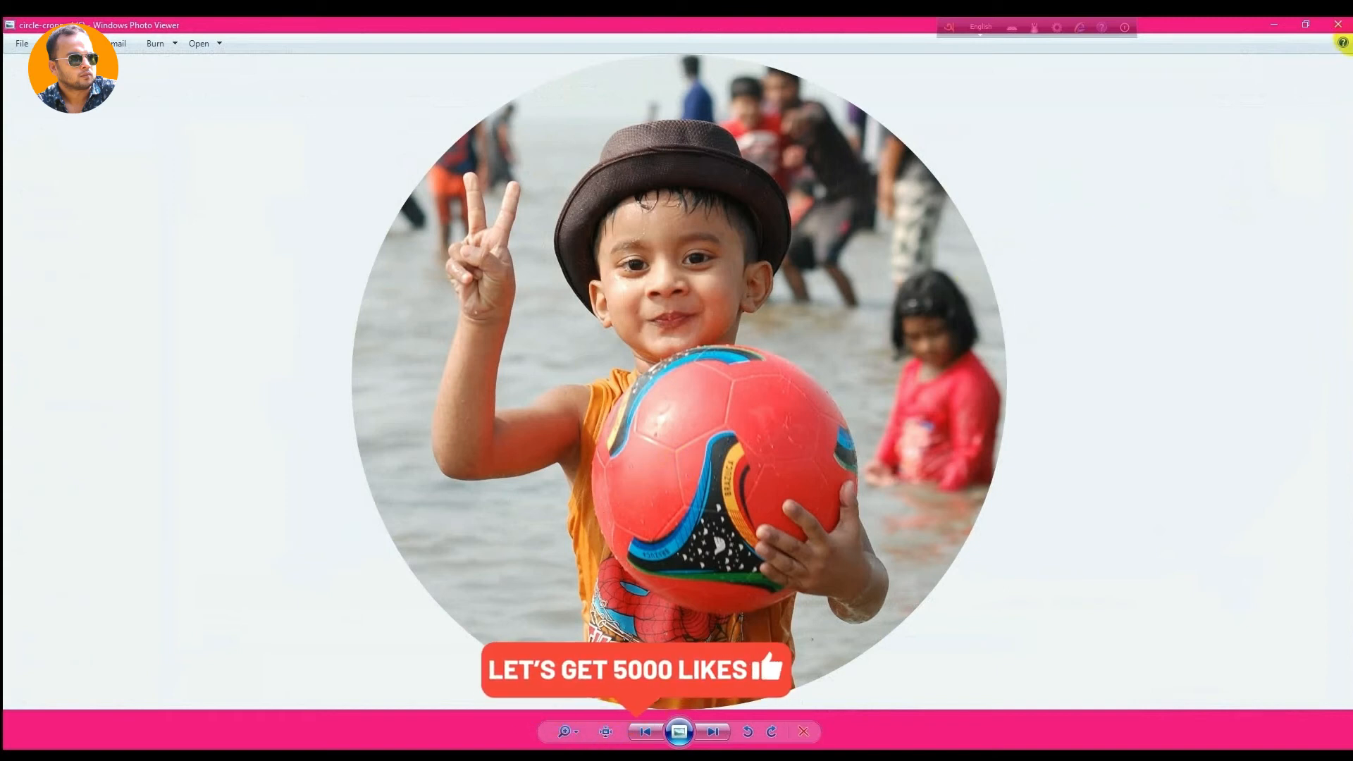
left_click(1344, 27)
scroll(974, 400, "up", 3)
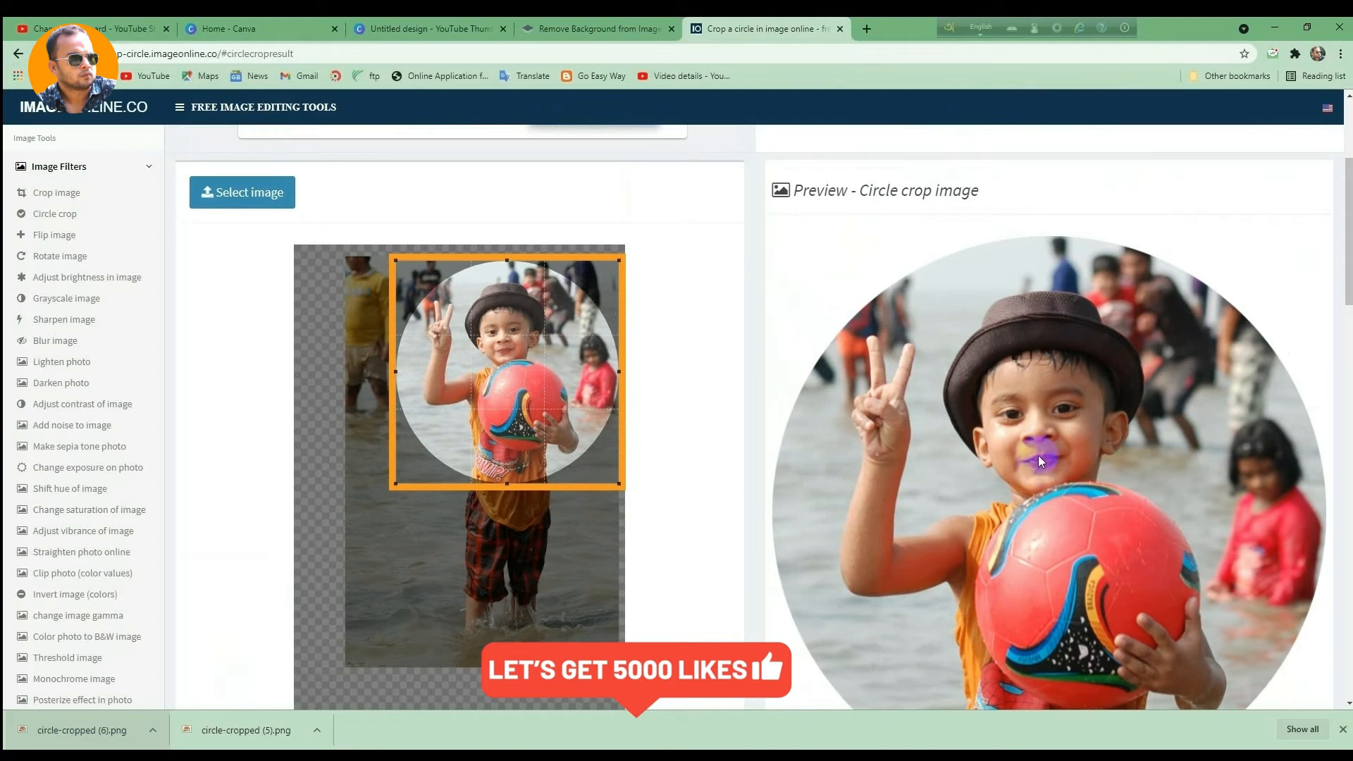
Step: Return to remove.bg, dismiss the earlier cut-out and upload circle-cropped (6) from the Downloads folder
left_click(615, 22)
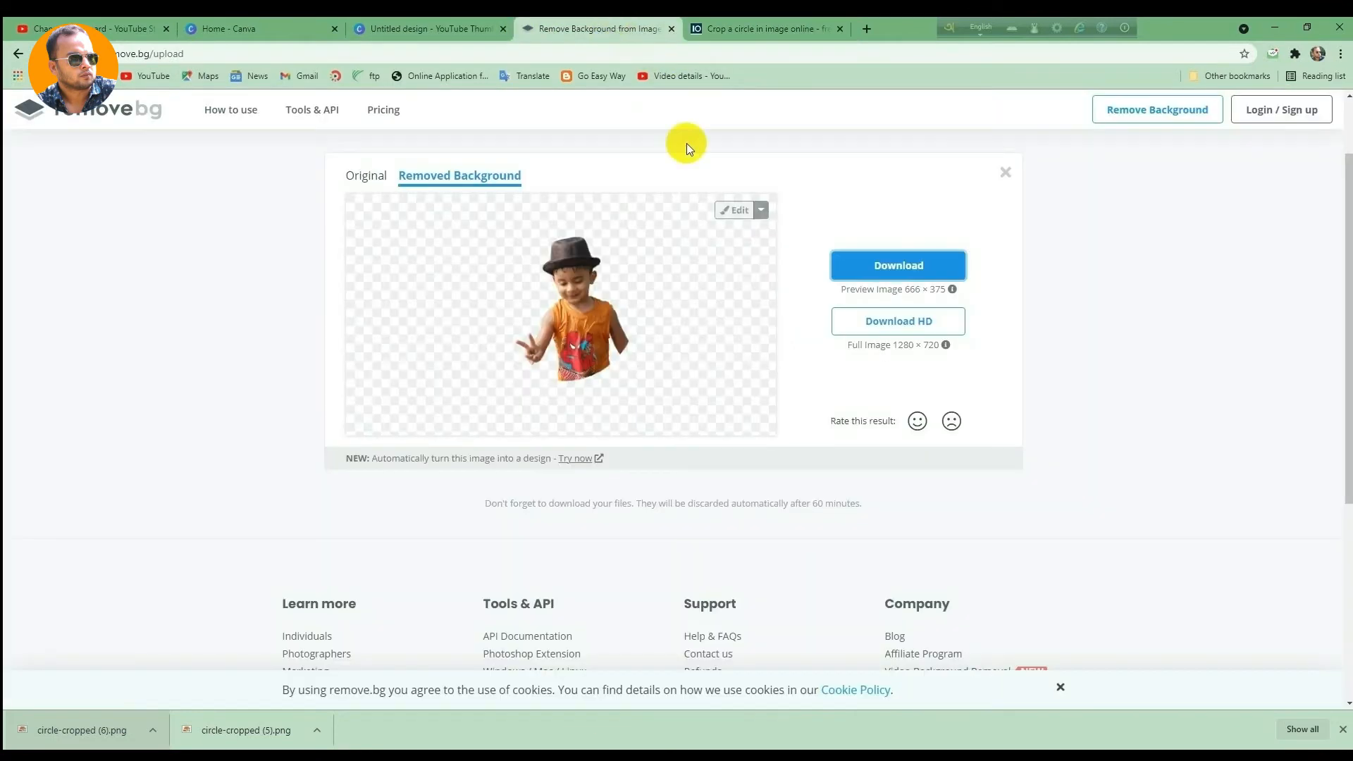
left_click(1006, 172)
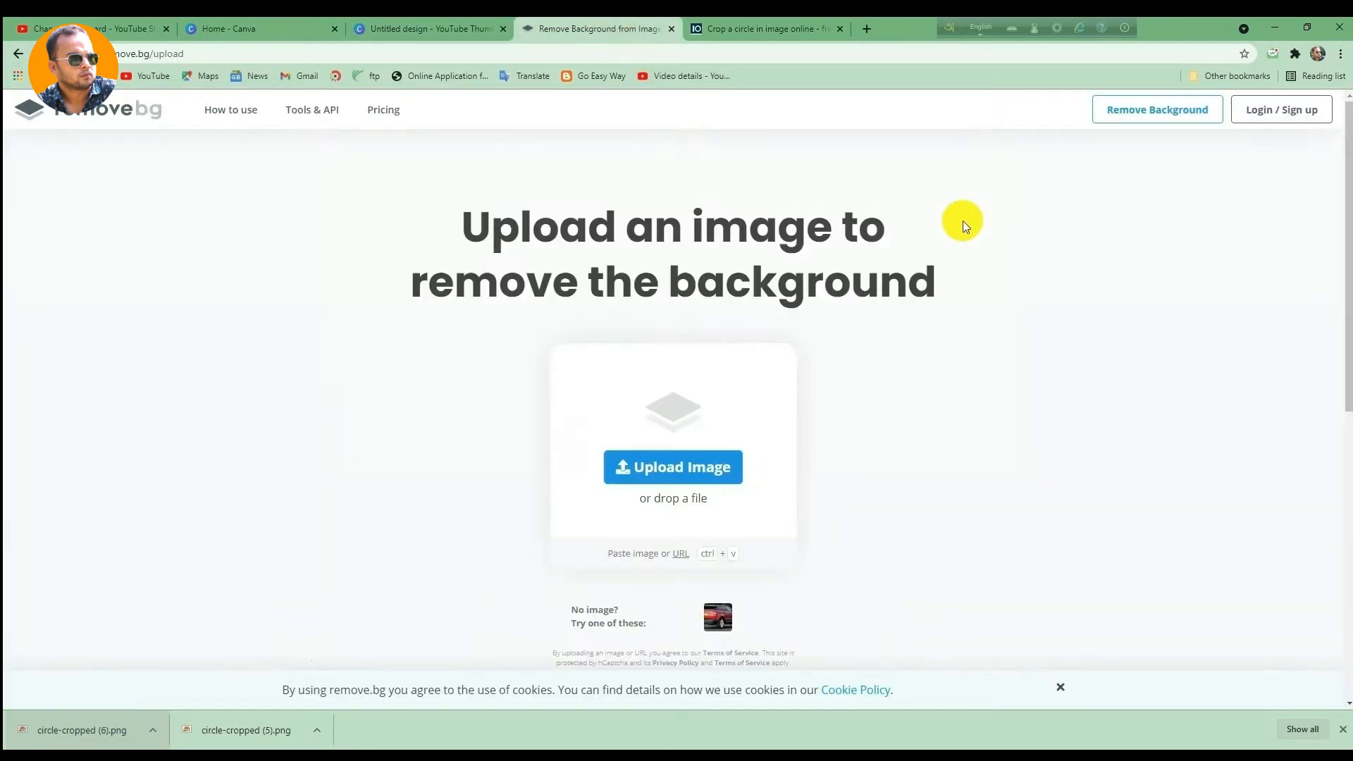
left_click(708, 463)
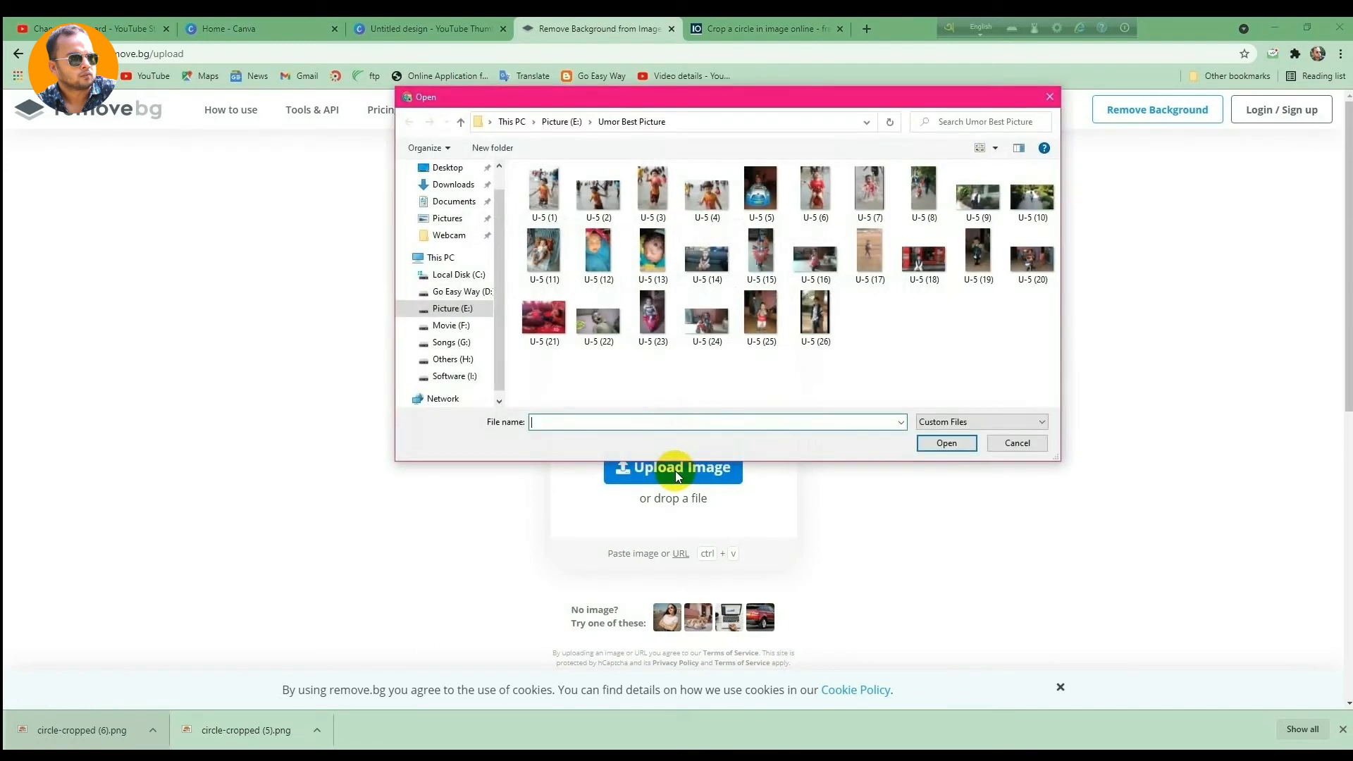
left_click(451, 184)
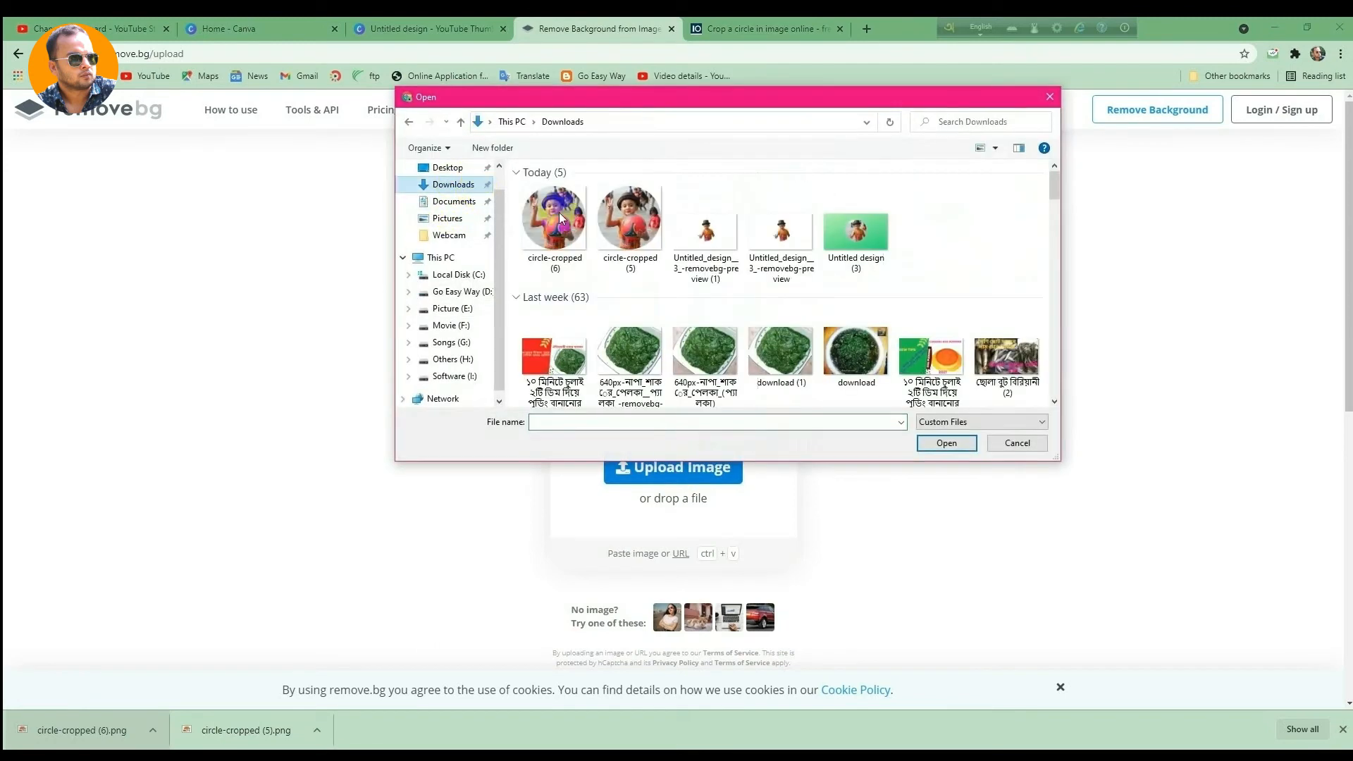
double_click(553, 220)
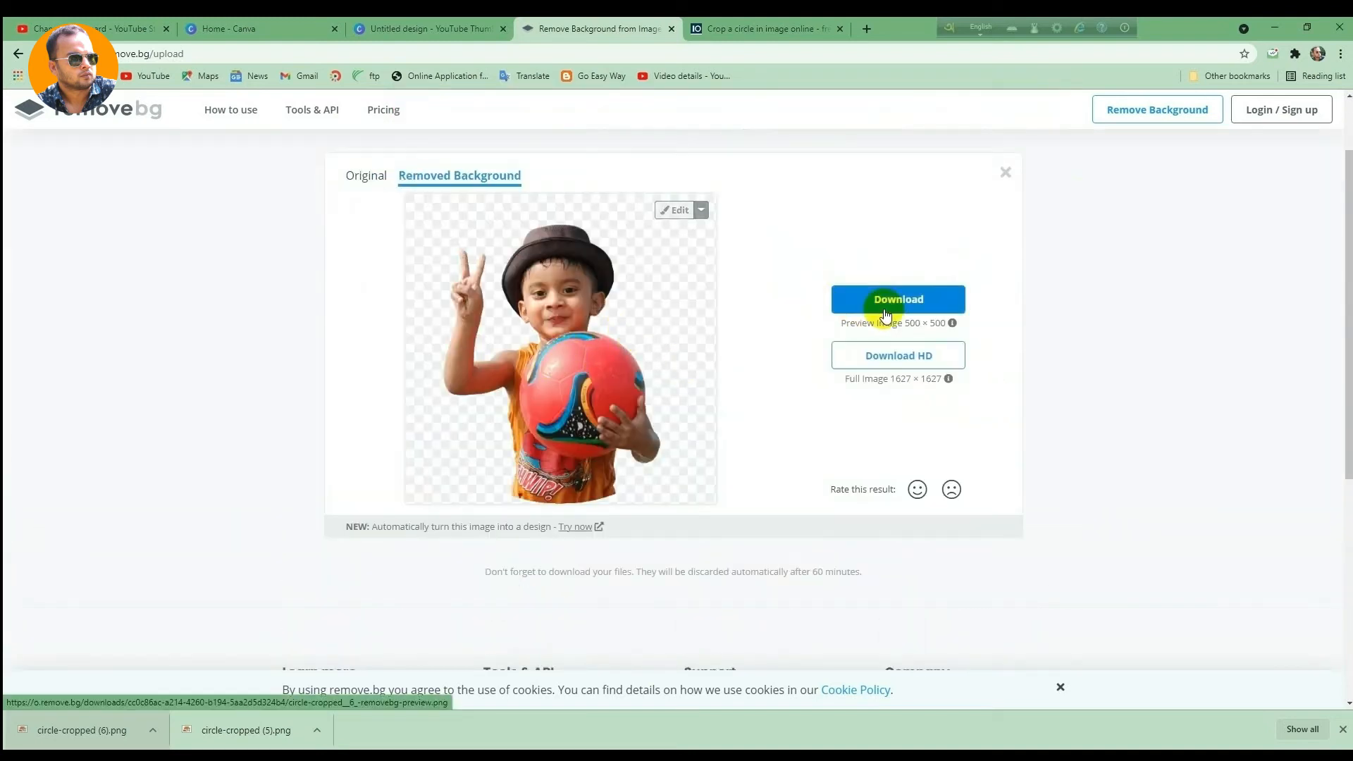
Step: Edit the cut-out's background, trying the strongest blur, the sharp original and solid teal before choosing a solid amber yellow
left_click(662, 213)
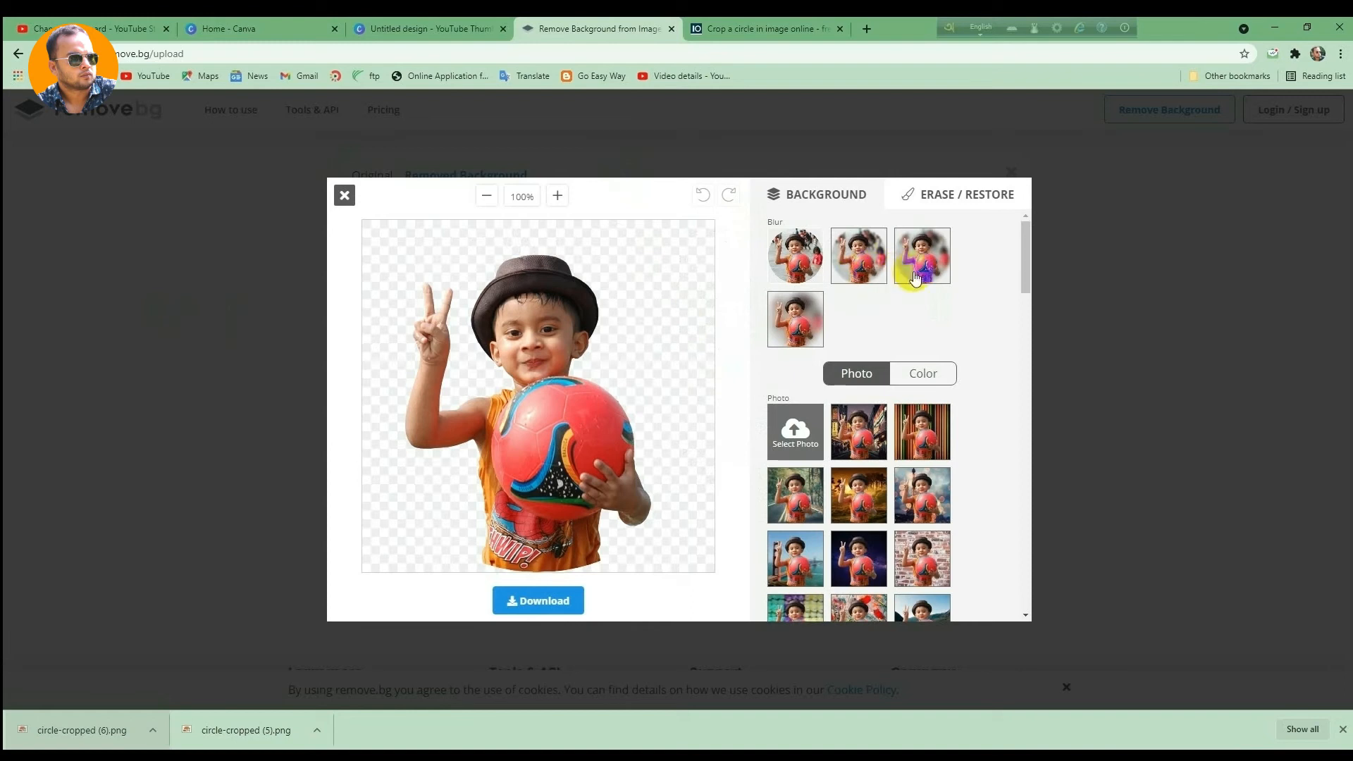
left_click(794, 322)
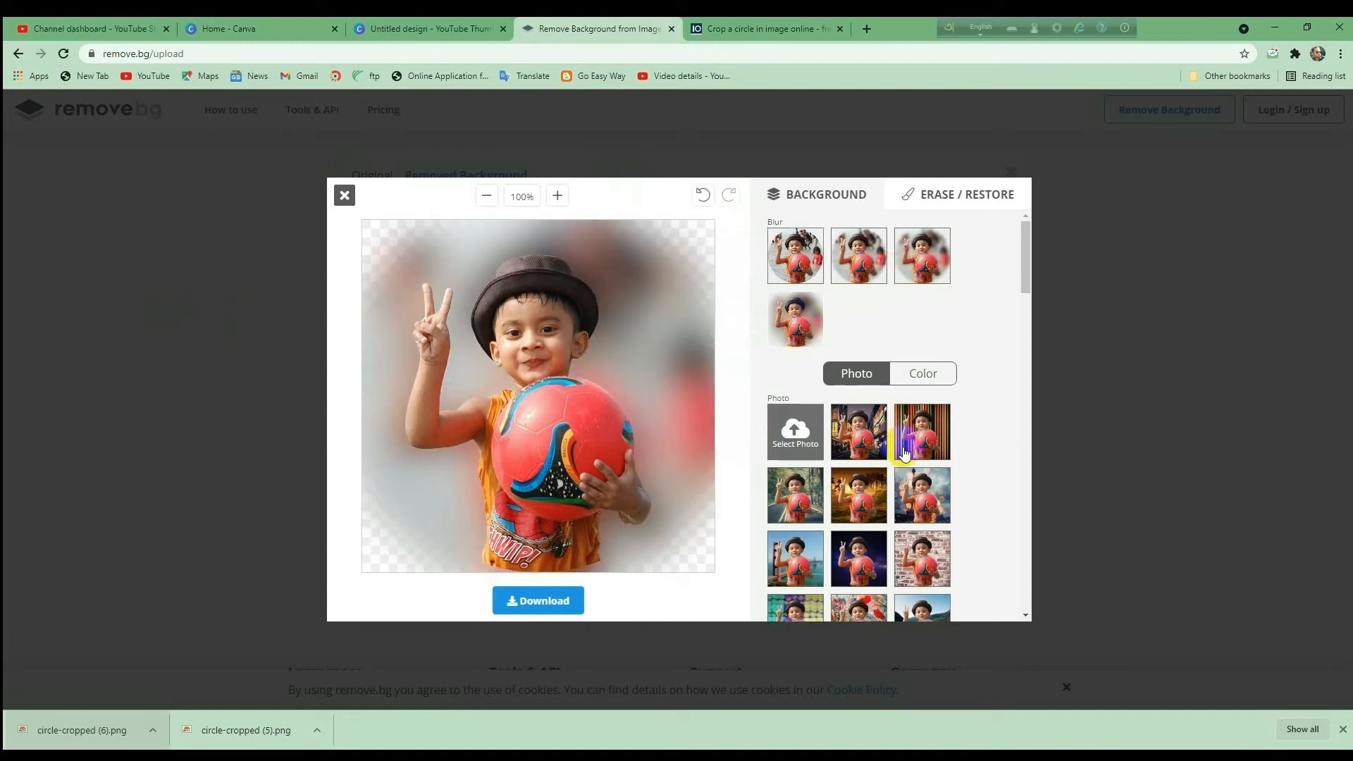
left_click(922, 374)
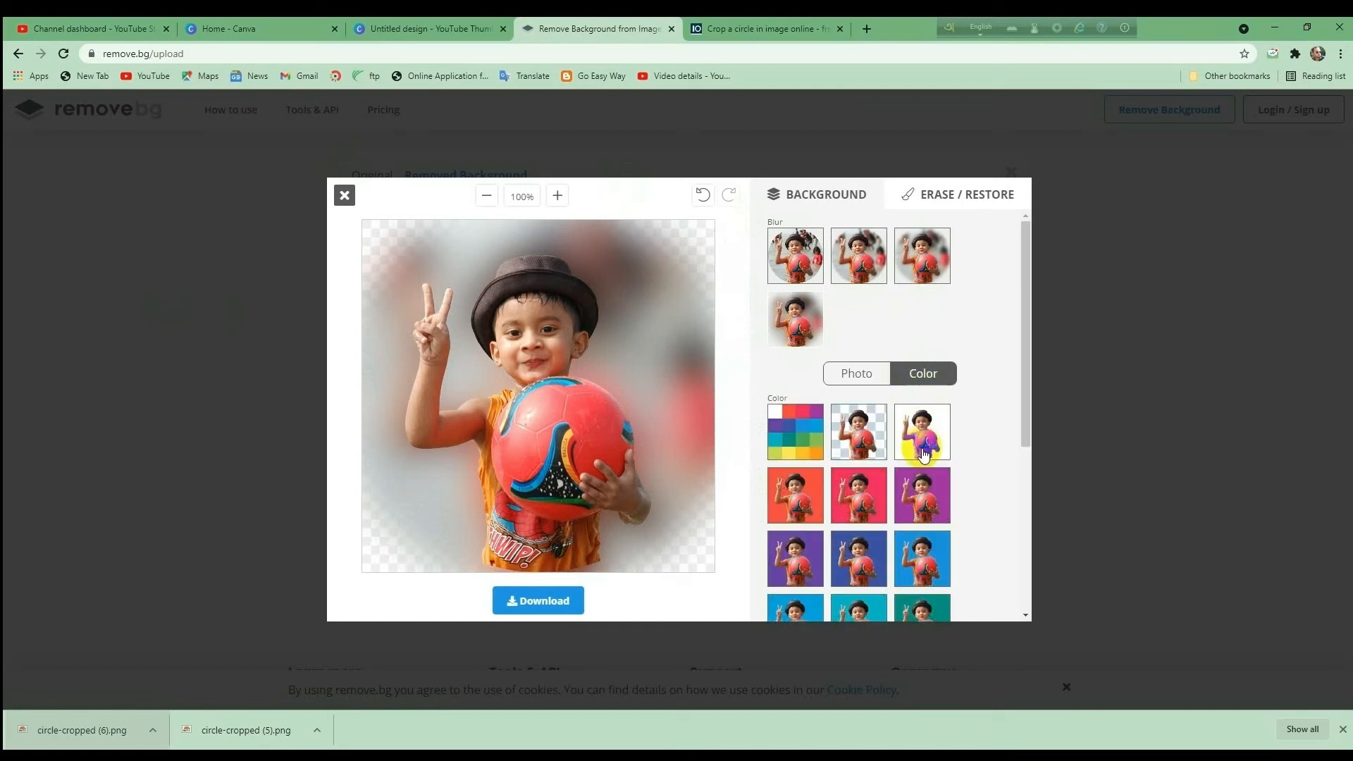
left_click(806, 274)
scroll(857, 367, "down", 2)
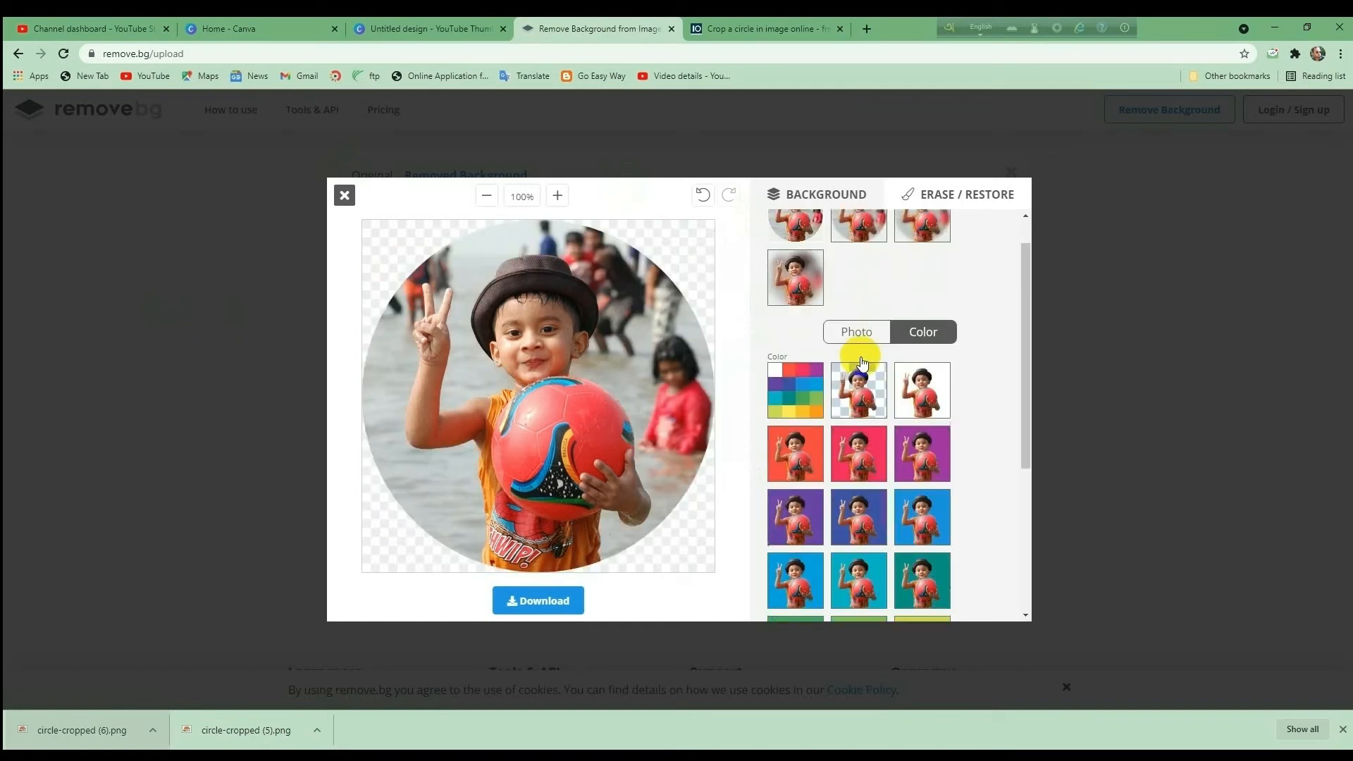
left_click(859, 483)
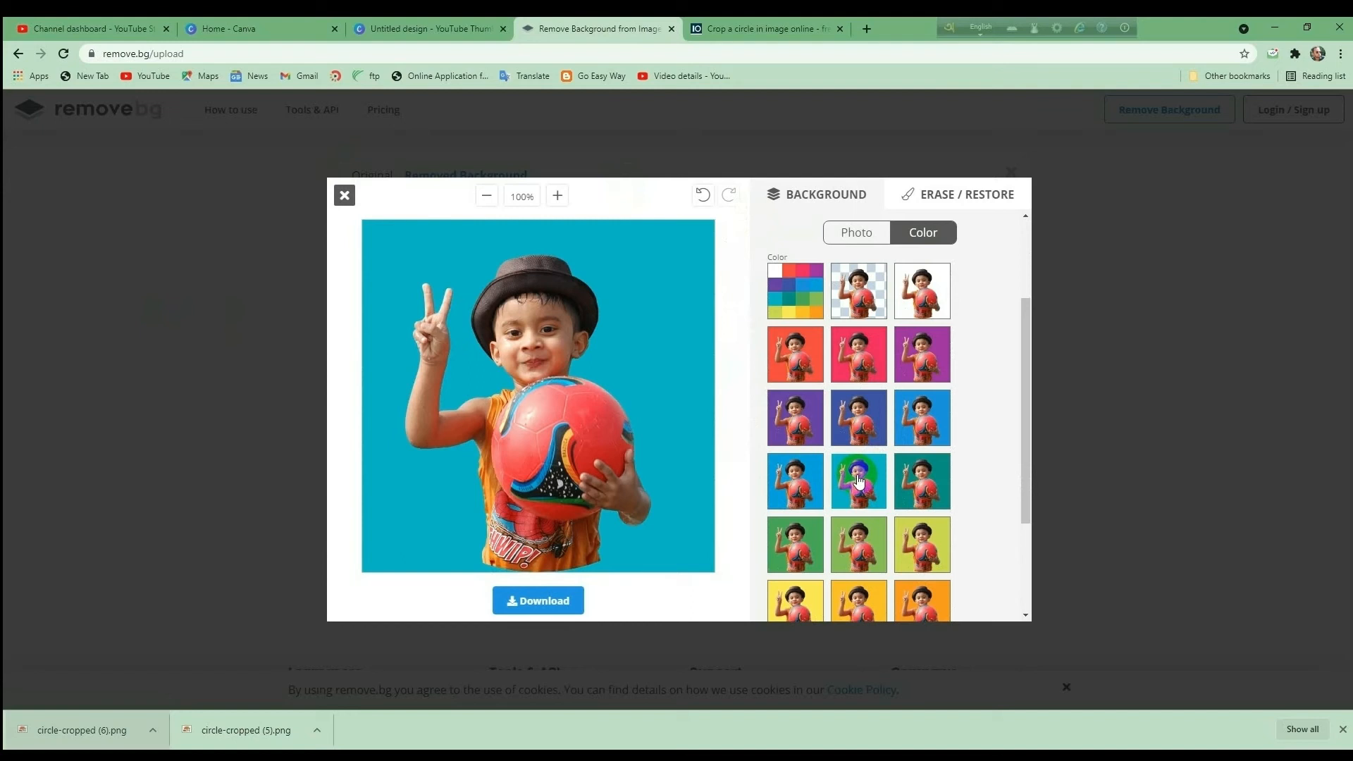
scroll(919, 442, "down", 2)
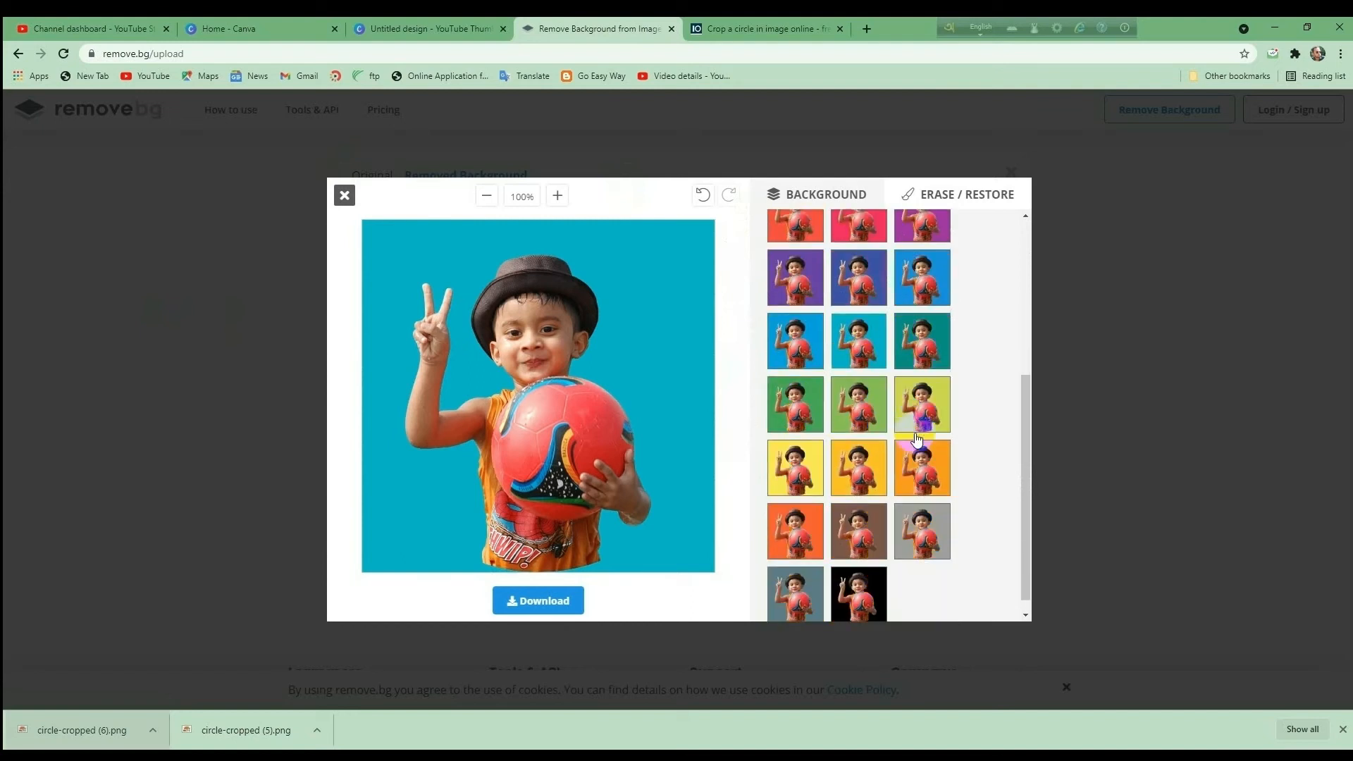
left_click(850, 467)
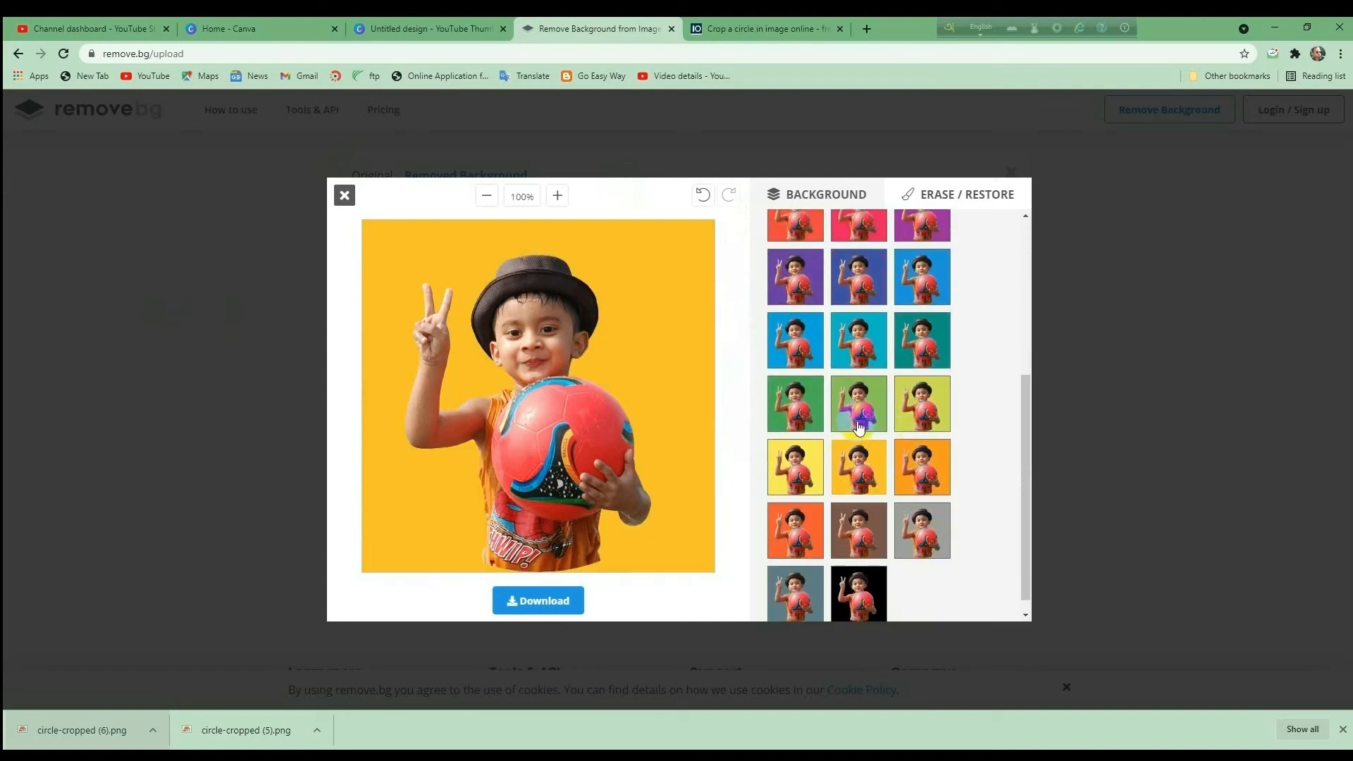
Step: Download the image with the yellow background and open it from its folder in Windows Photo Viewer
left_click(538, 605)
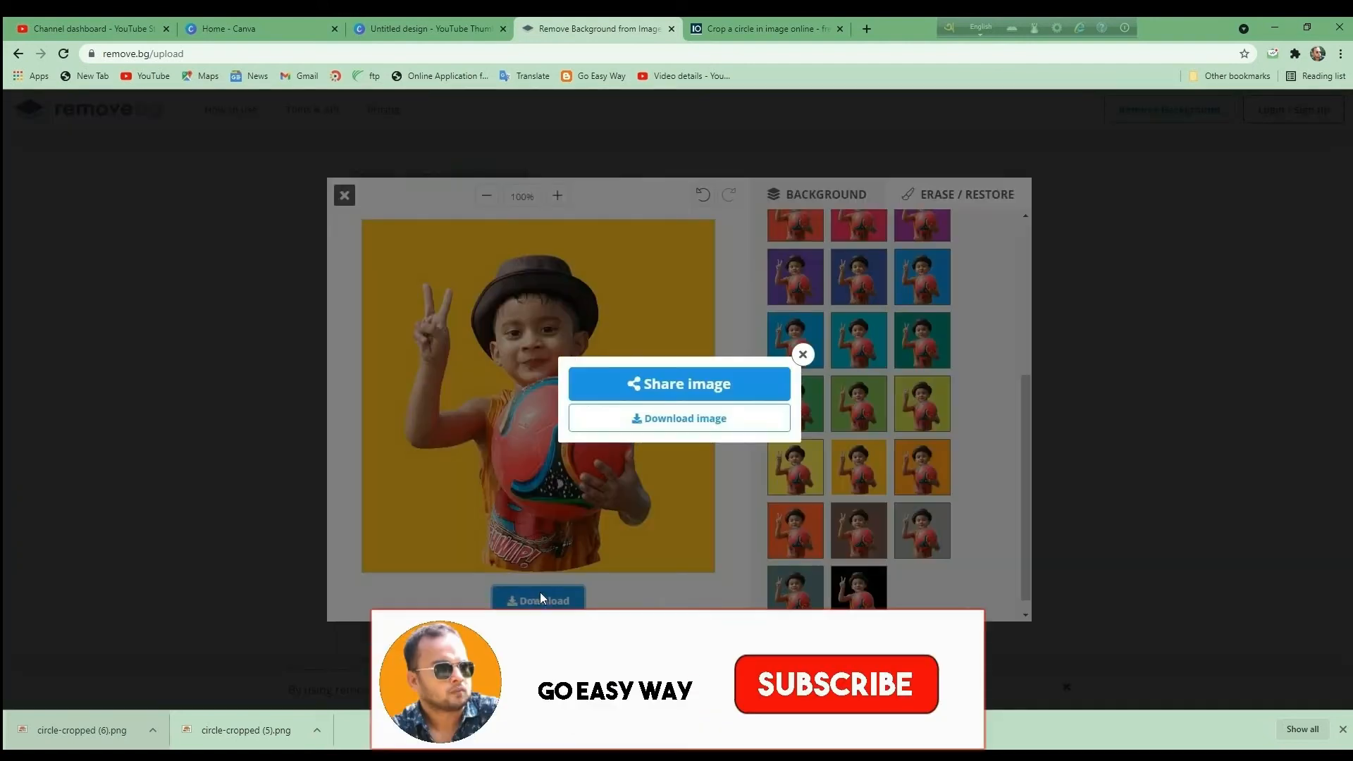
left_click(669, 420)
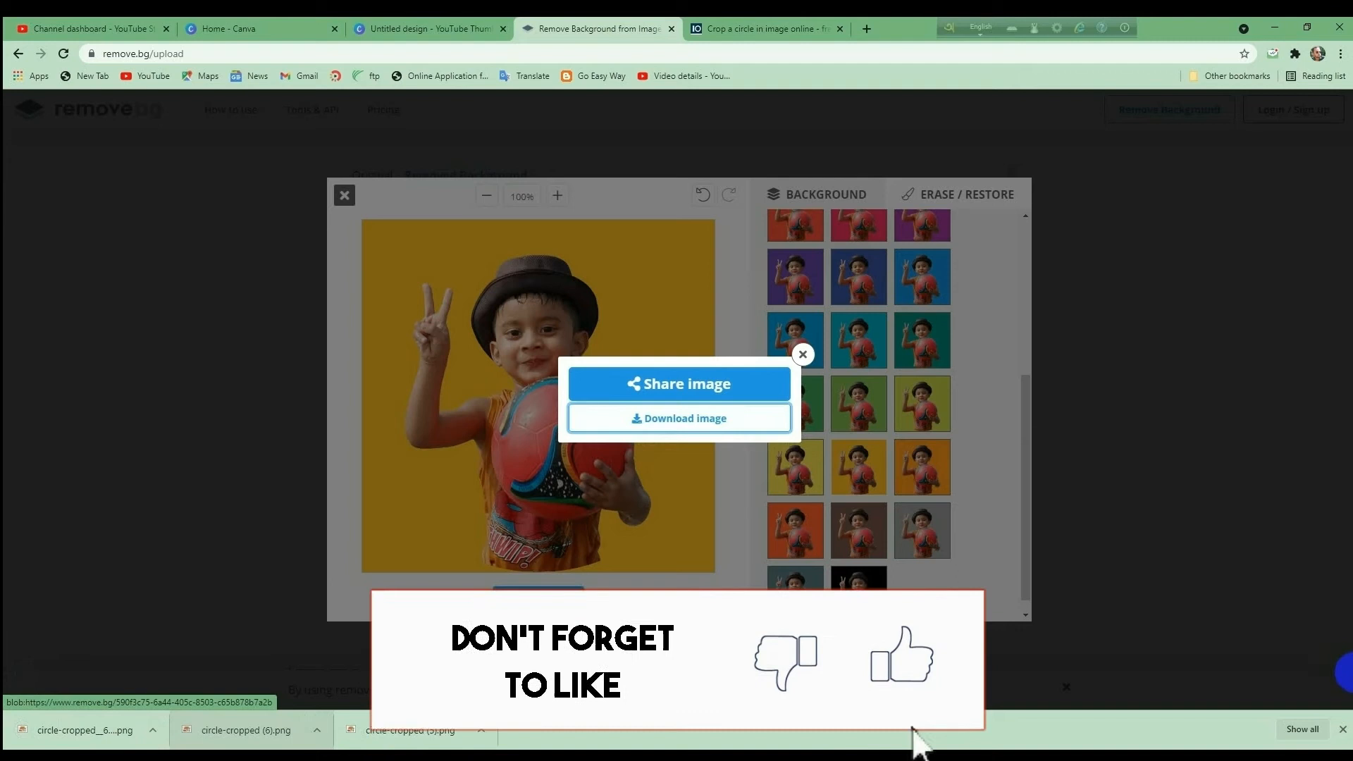
left_click(1302, 729)
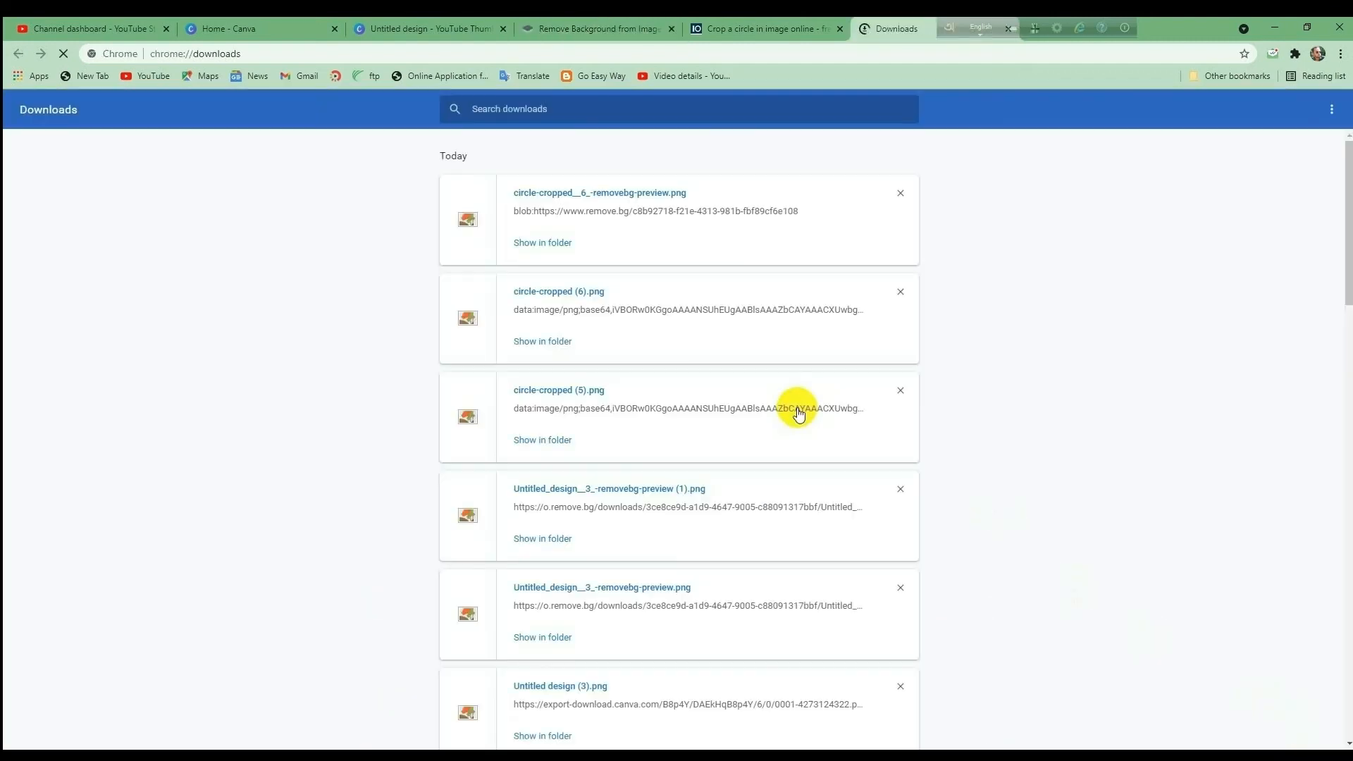
left_click(545, 243)
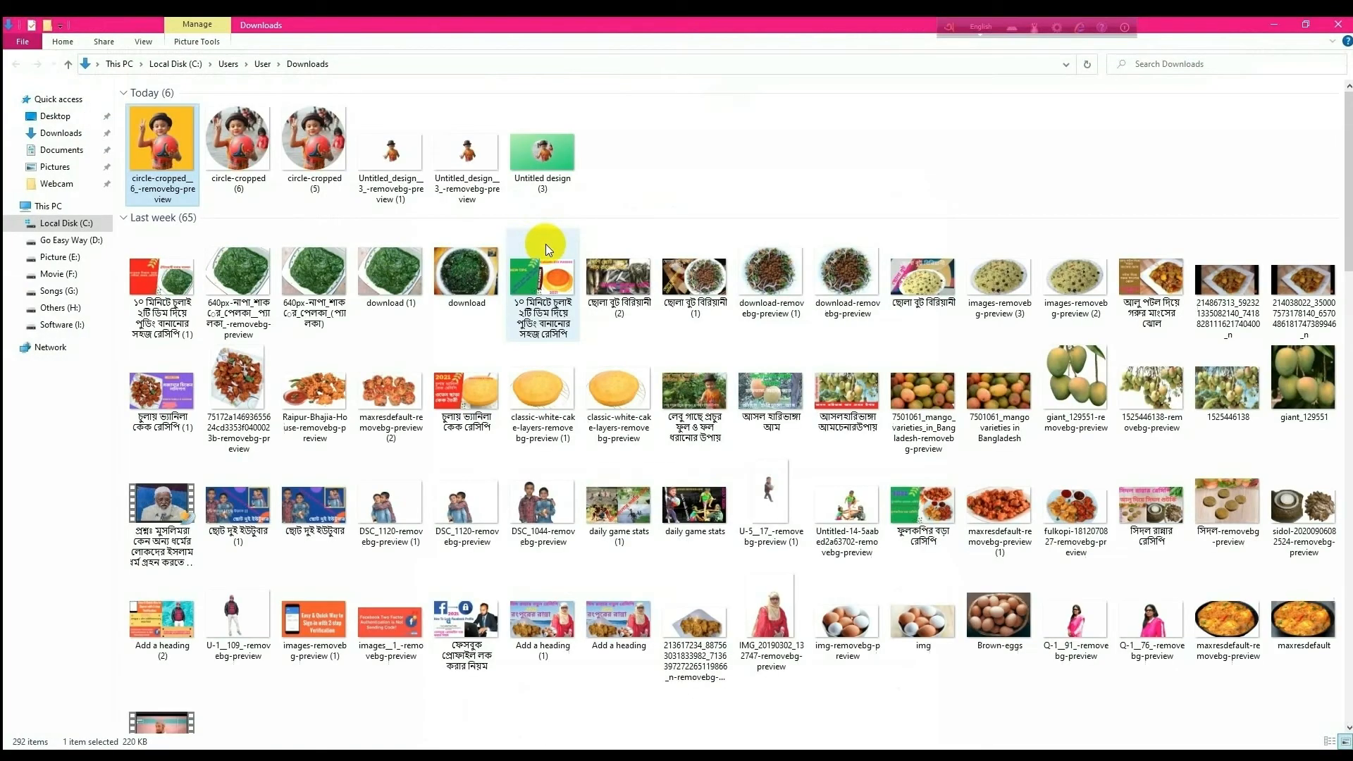
double_click(154, 124)
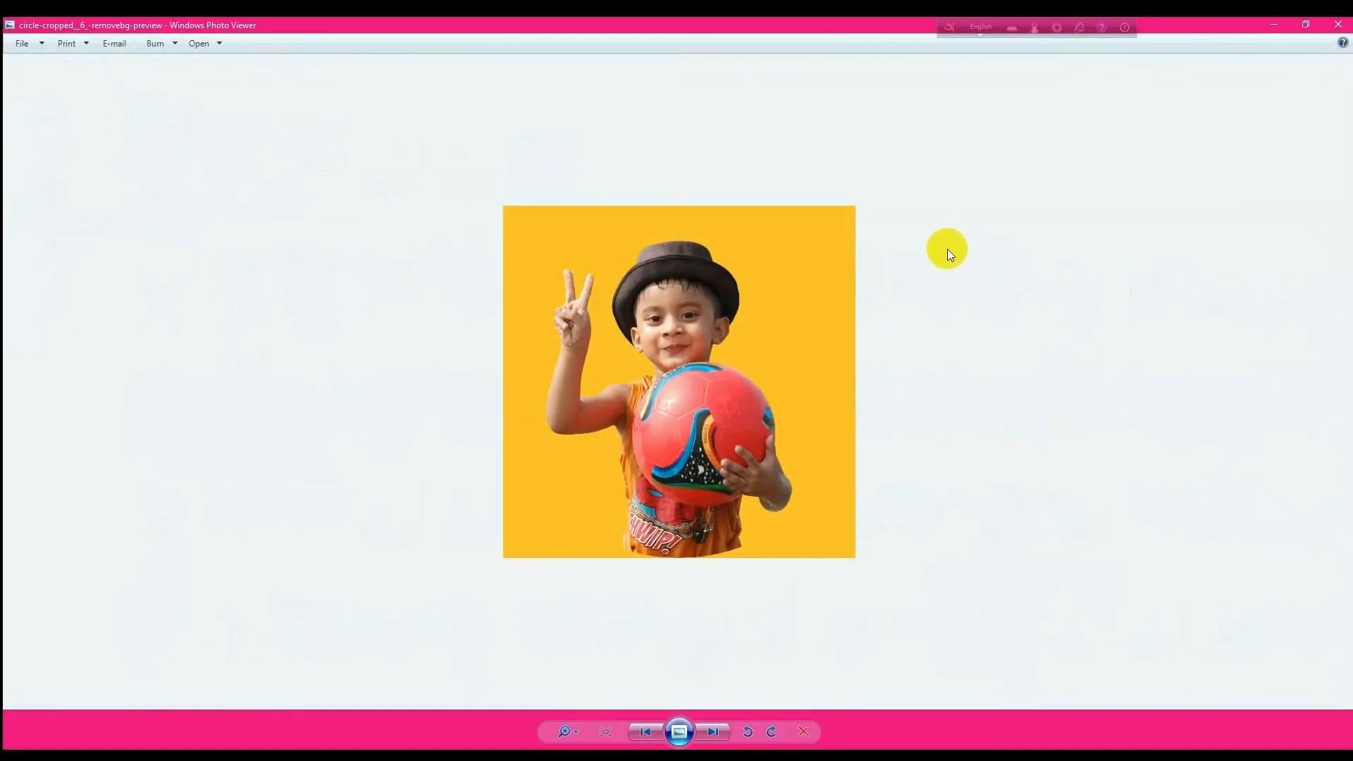
left_click_drag(396, 133, 349, 476)
left_click_drag(346, 533, 914, 623)
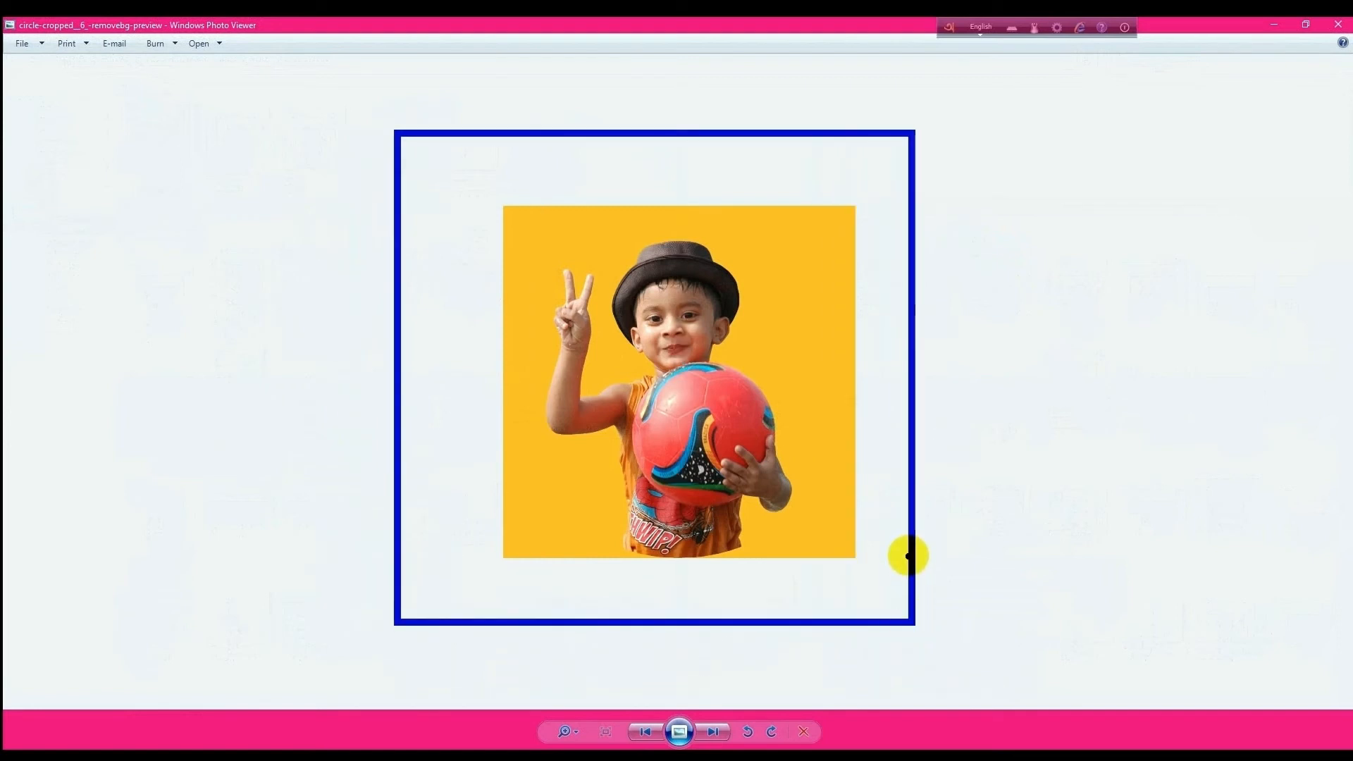
right_click(672, 310)
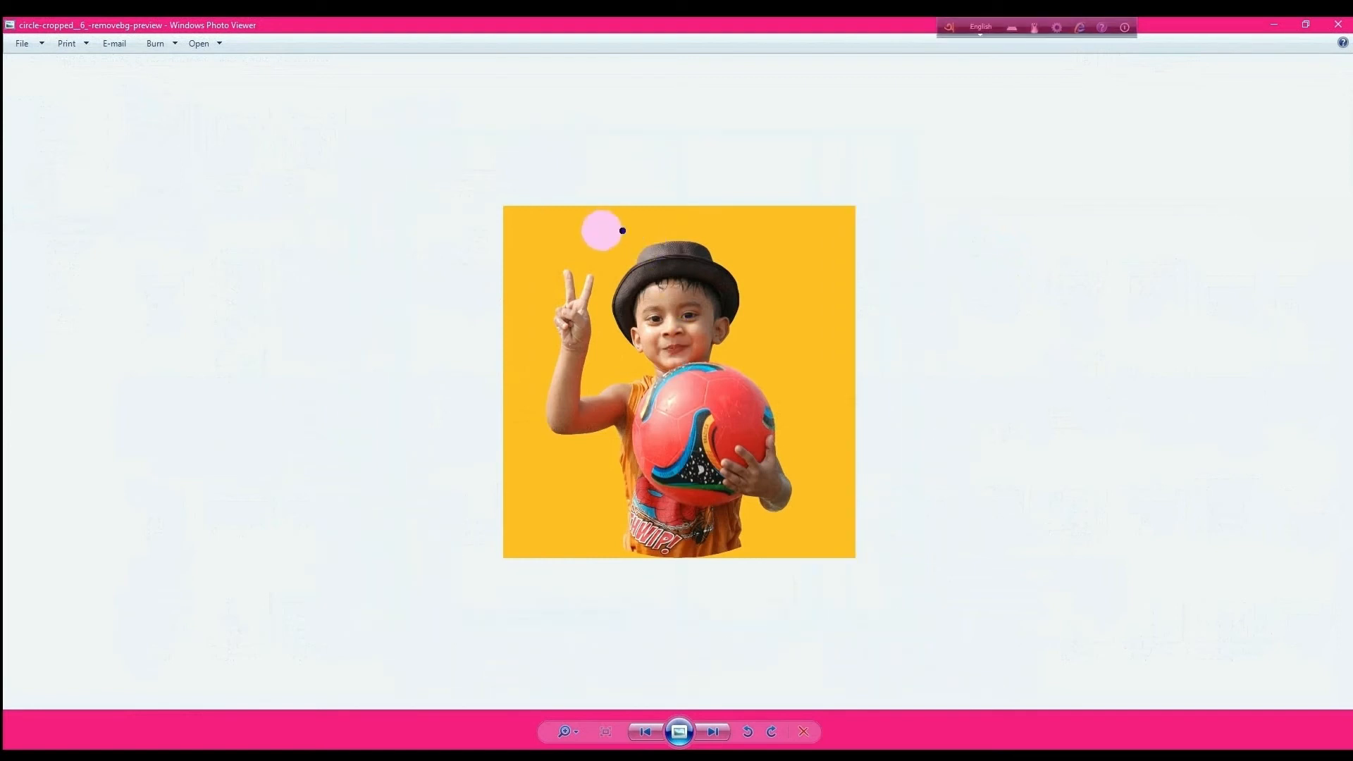
mouse_move(555, 215)
left_mouse_down()
mouse_move(705, 606)
mouse_move(703, 171)
mouse_move(528, 215)
left_mouse_up()
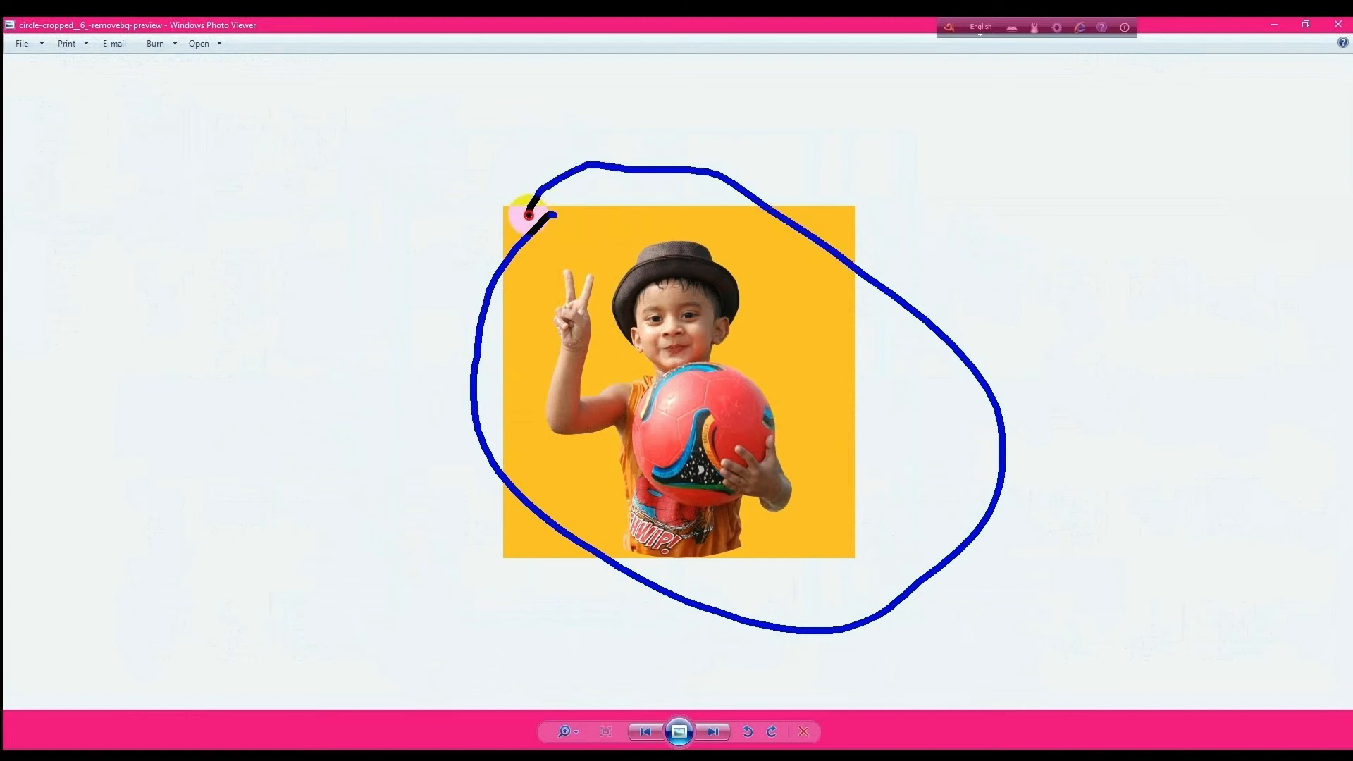
right_click(584, 211)
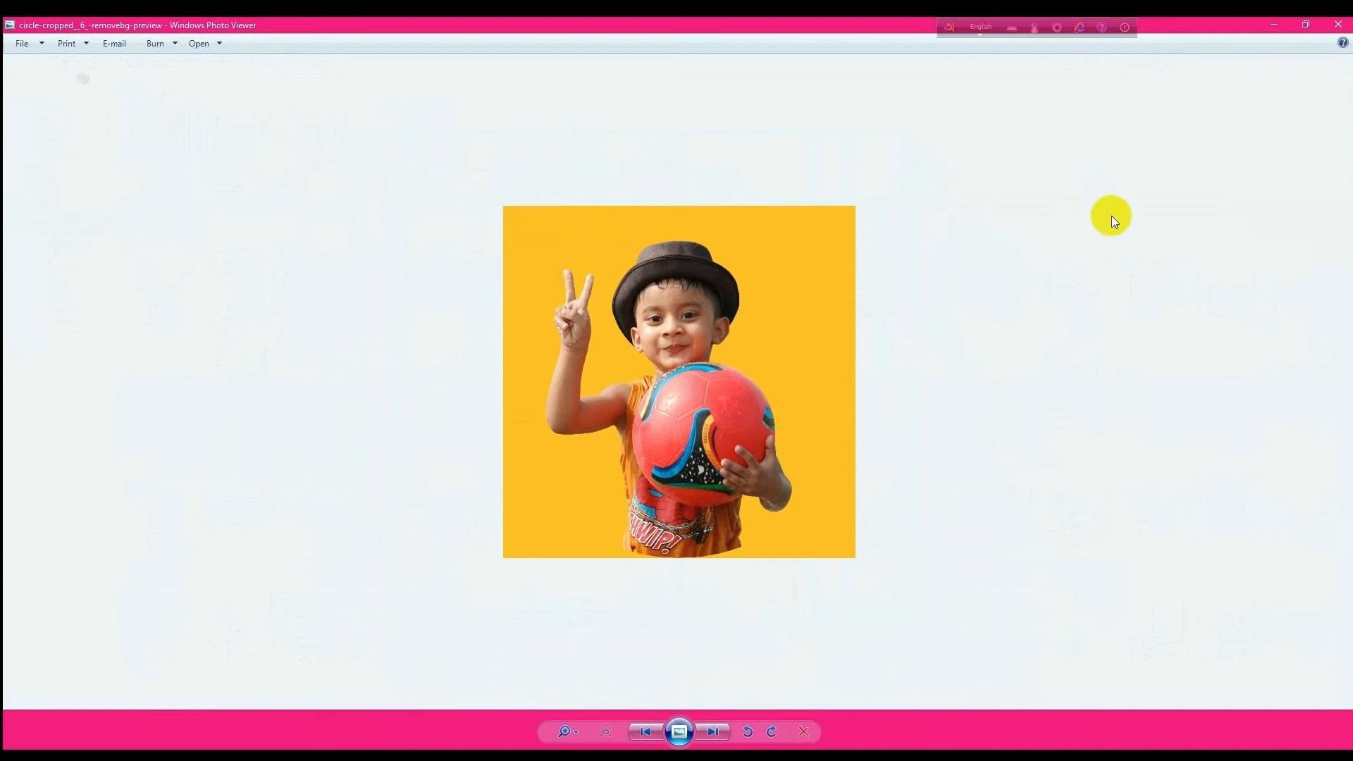
Step: Close the photo viewer, the folder window and the downloads page, and dismiss the download prompt and background editor in remove.bg
left_click(1338, 24)
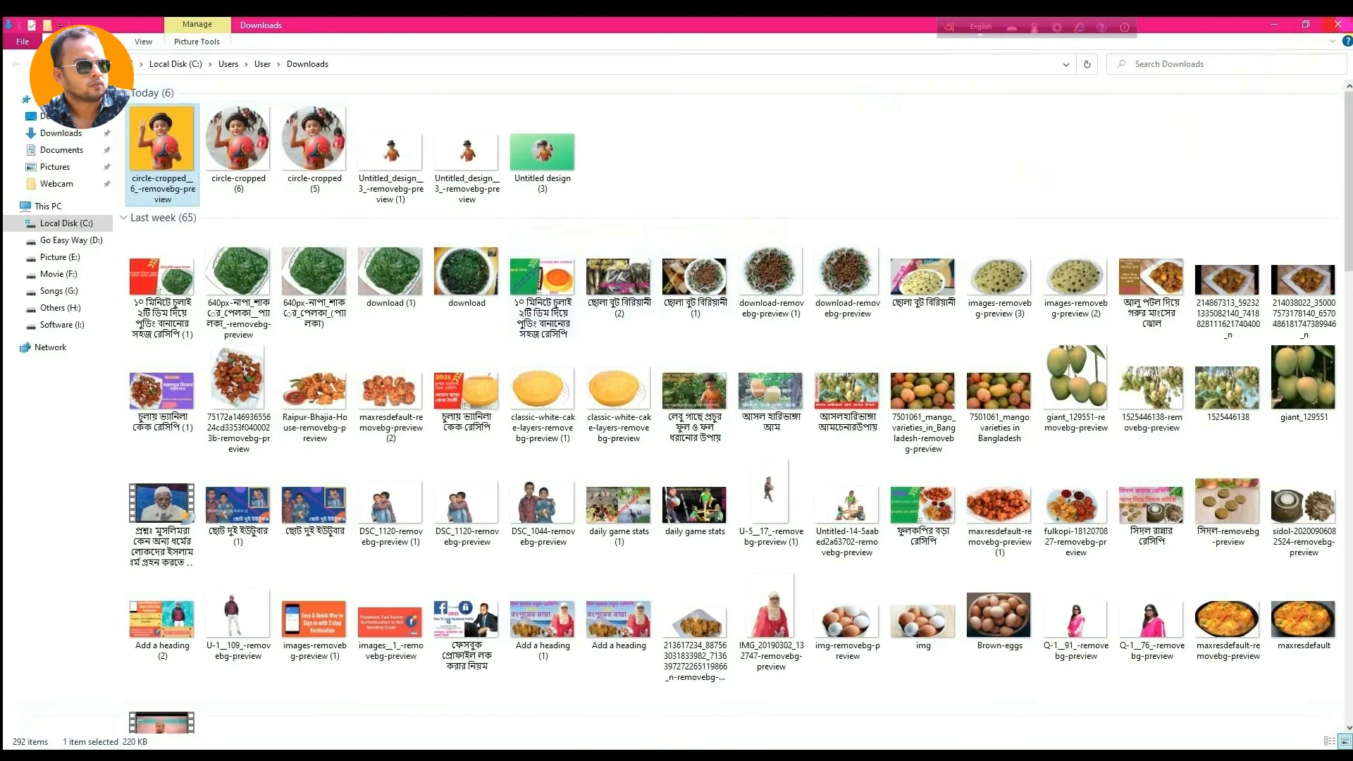
left_click(1346, 22)
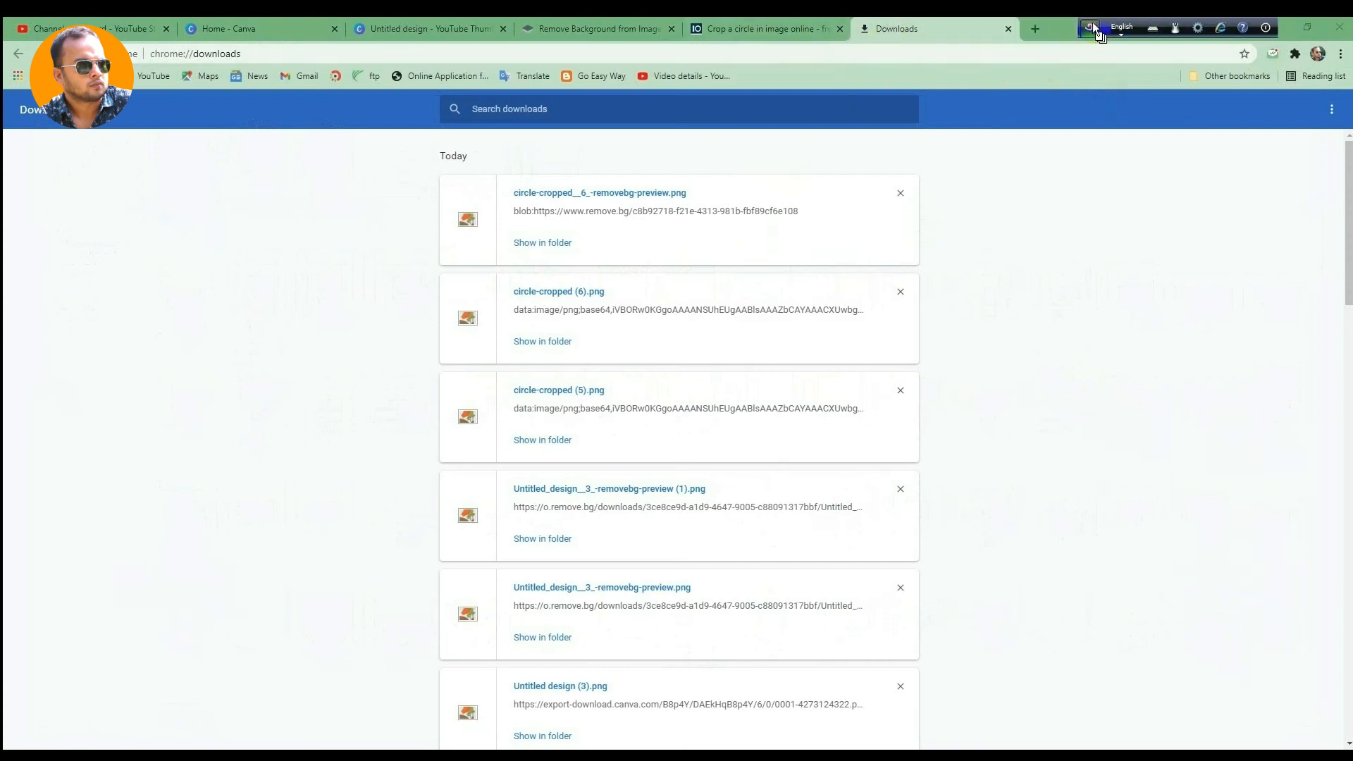
left_click(1008, 28)
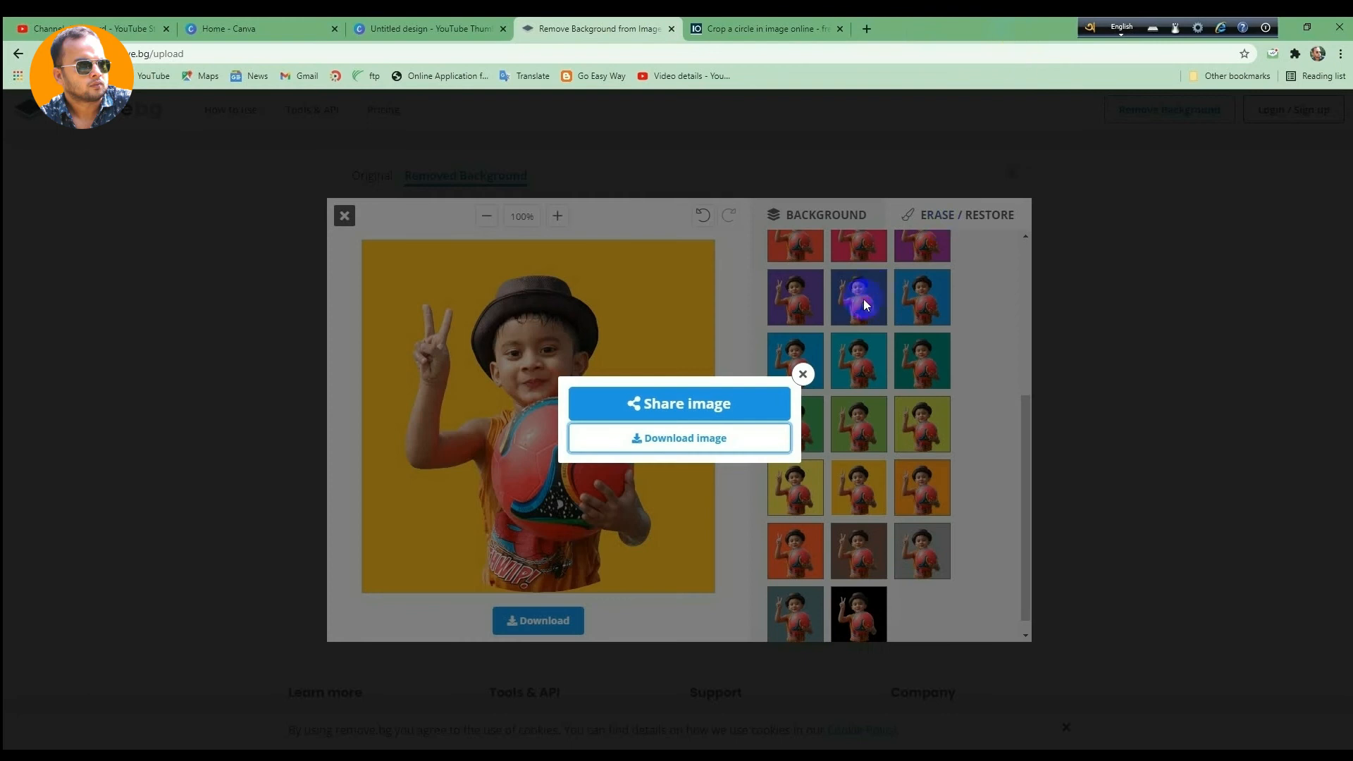
left_click(803, 374)
left_click(345, 216)
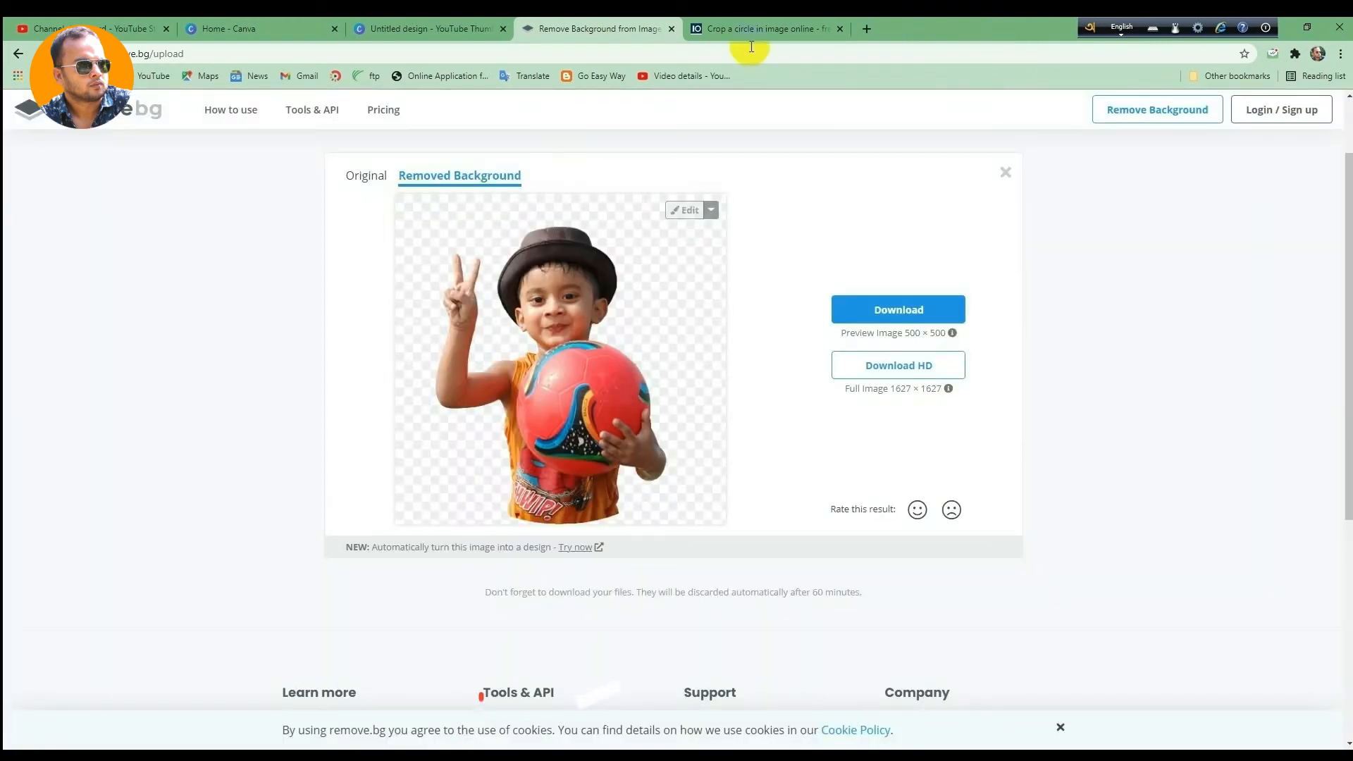
Step: Switch to the online circle-crop tool and load the yellow-background image circle-cropped__6_-removebg-preview from the Downloads folder
left_click(779, 28)
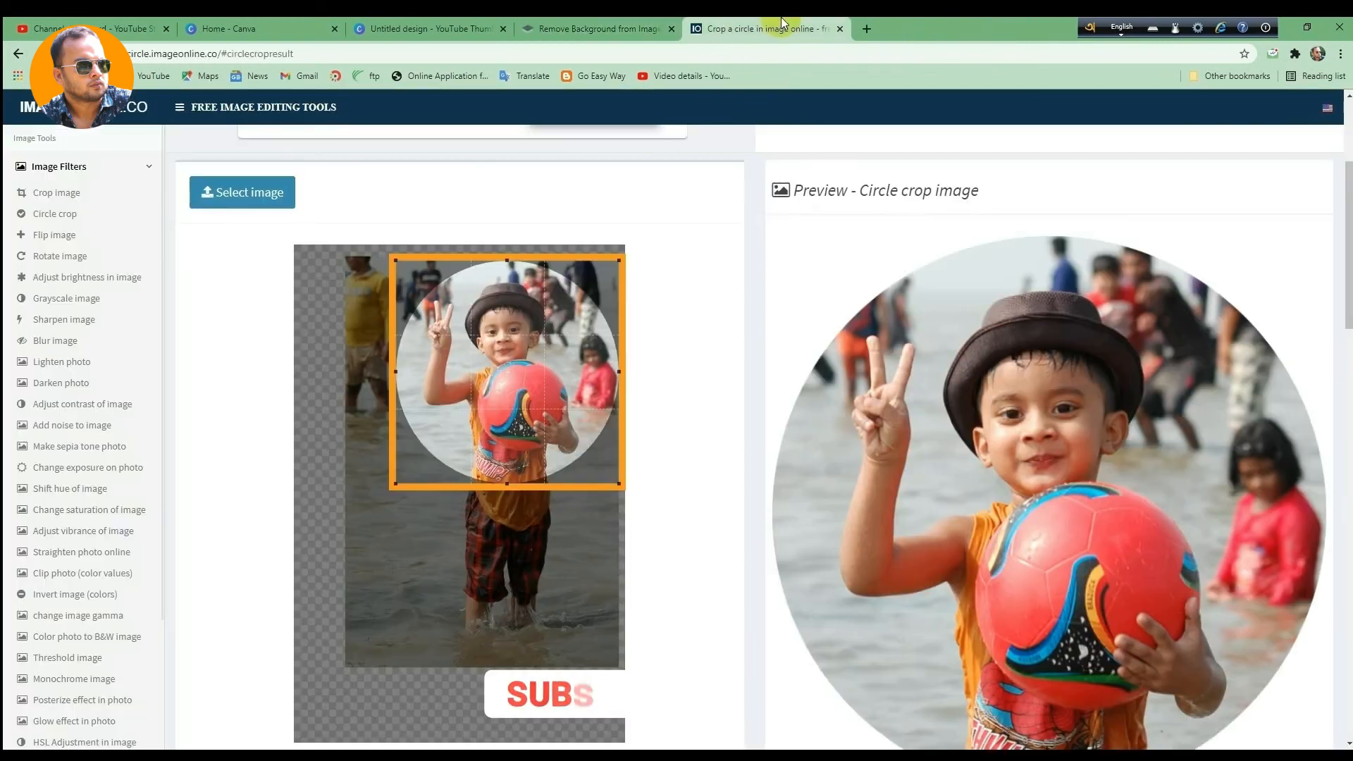
left_click(244, 189)
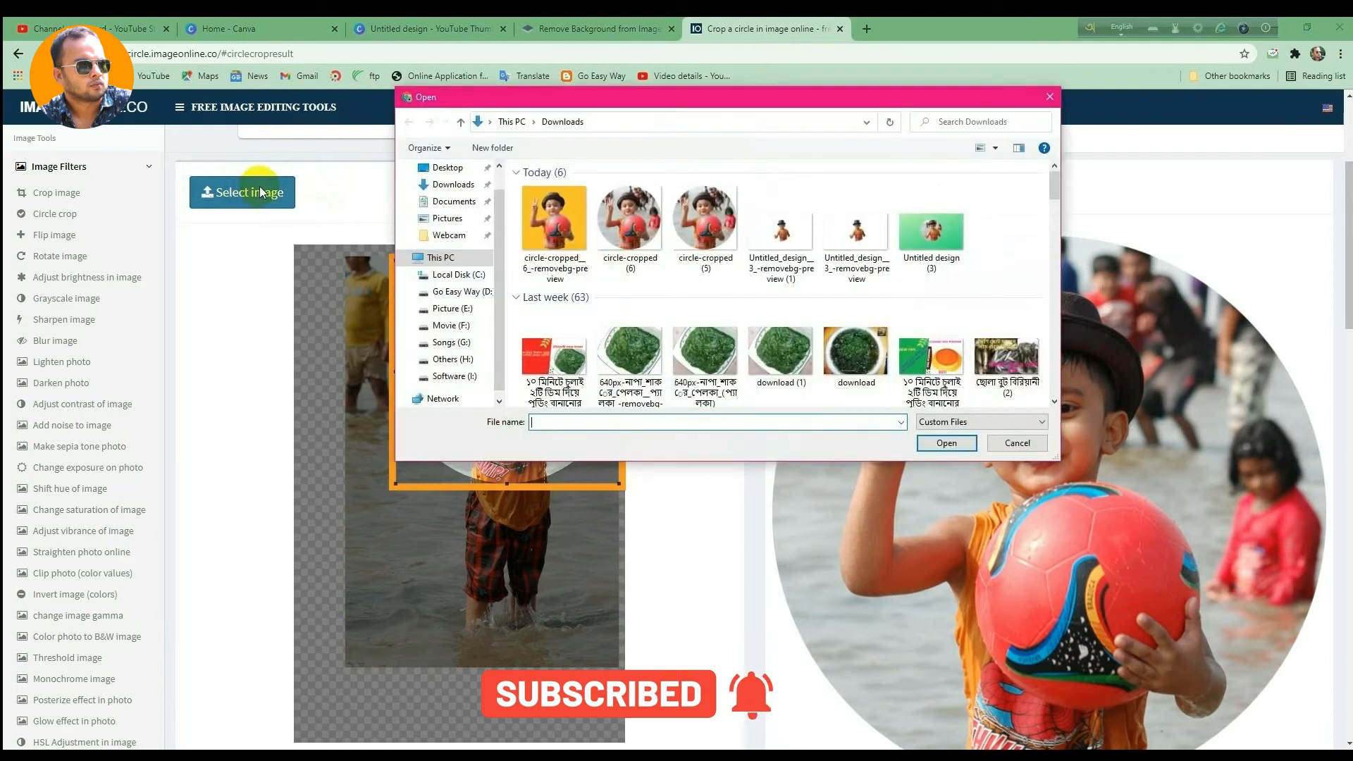
double_click(554, 219)
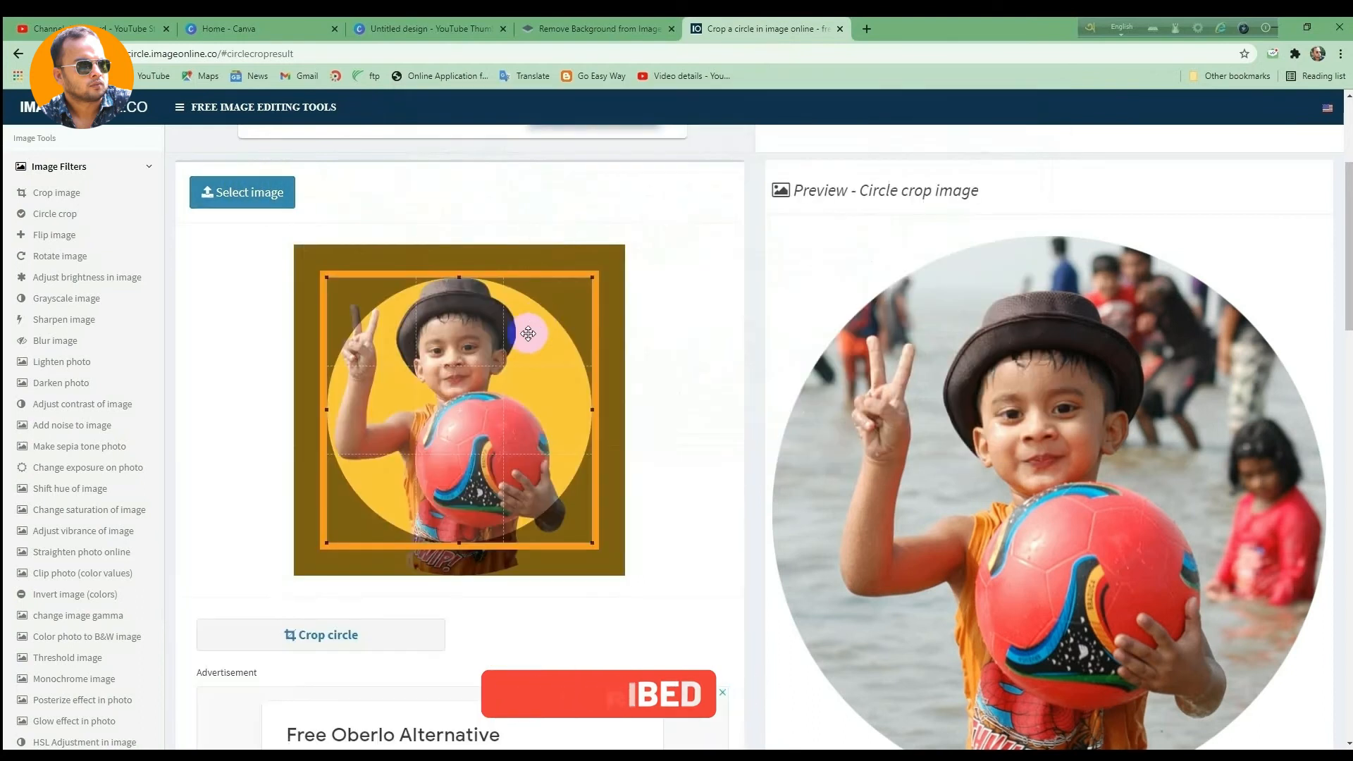
Step: Enlarge and reposition the crop circle around the boy's hat, raised hand and ball, and crop the image to it
left_click_drag(590, 543, 599, 550)
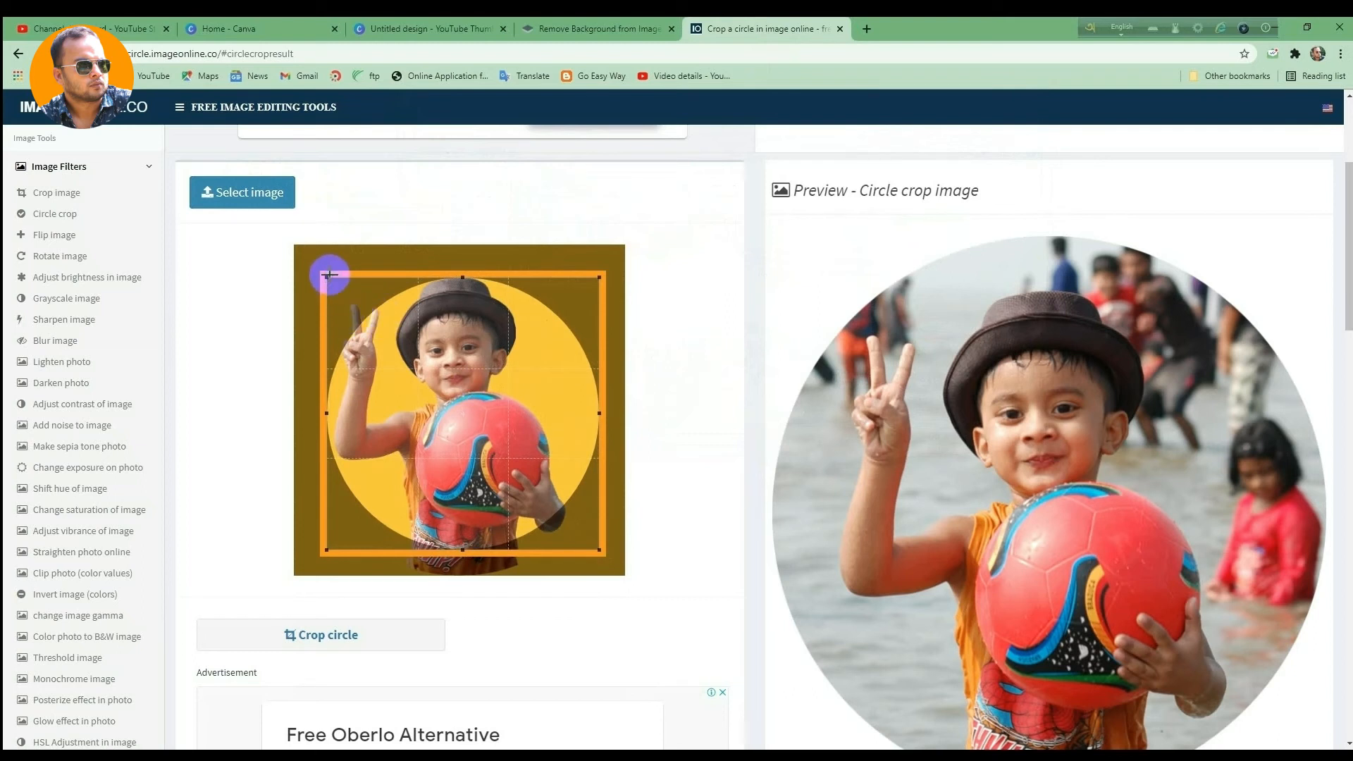
left_click_drag(326, 276, 310, 259)
mouse_move(438, 346)
left_mouse_down()
mouse_move(451, 311)
mouse_move(444, 326)
left_mouse_up()
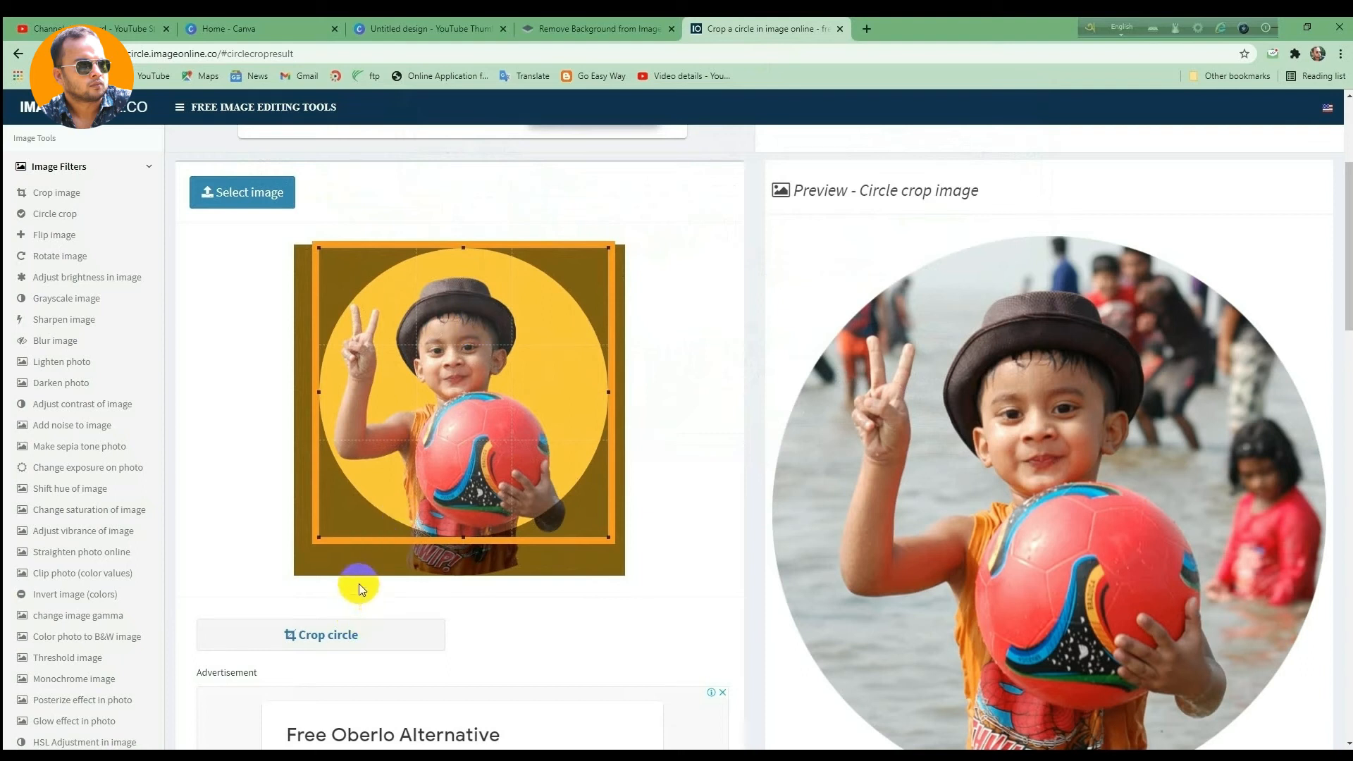
mouse_move(363, 633)
left_mouse_down()
mouse_move(366, 644)
mouse_move(523, 596)
left_mouse_up()
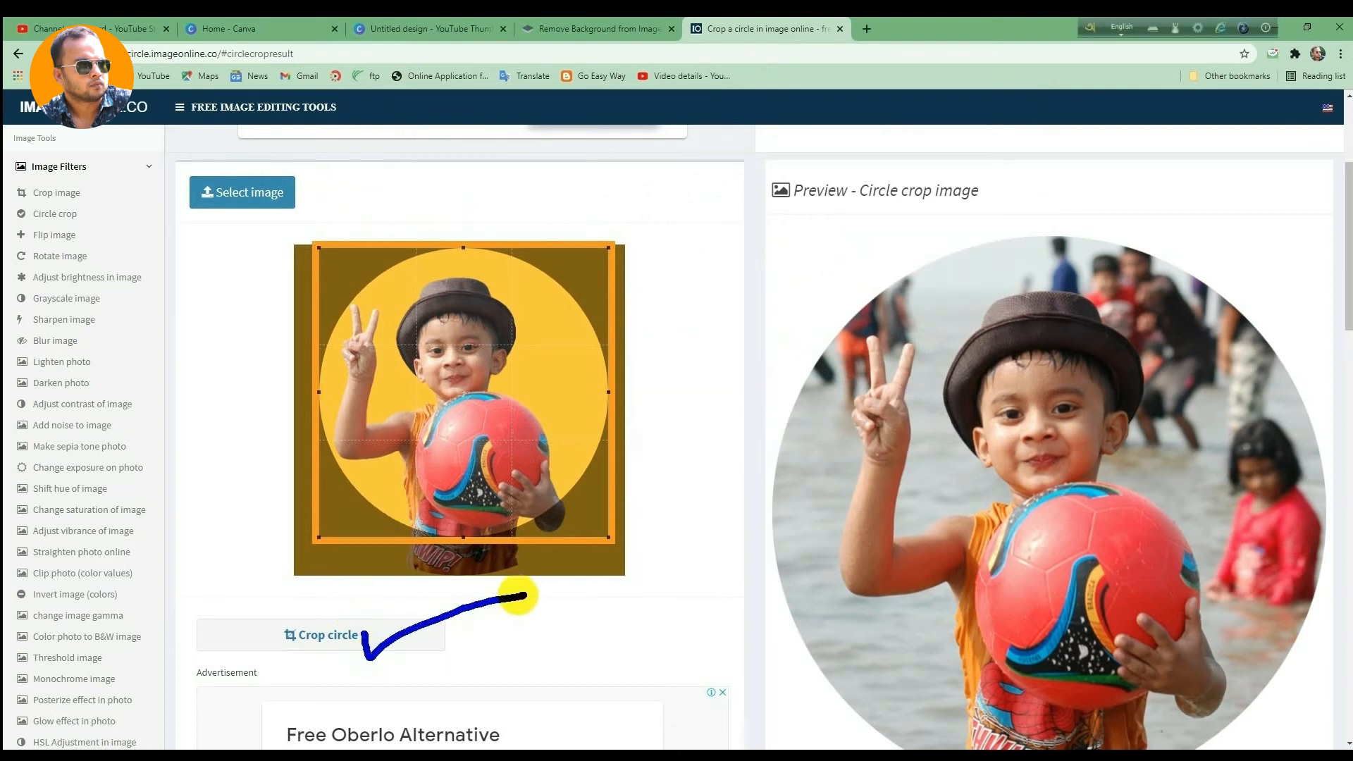
left_click(323, 634)
scroll(322, 634, "down", 1)
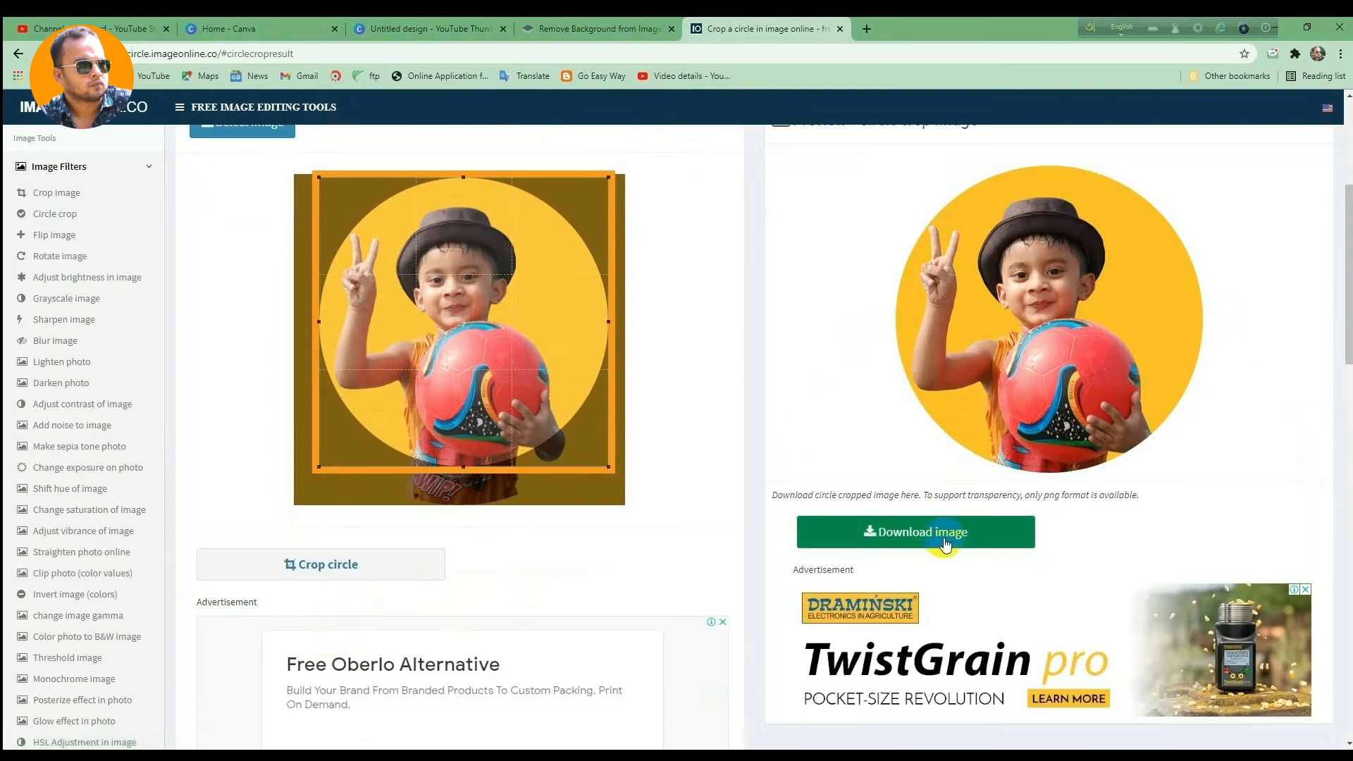
Step: Download the circular yellow-background image and open circle-cropped (7) from its folder in Windows Photo Viewer
left_click(942, 535)
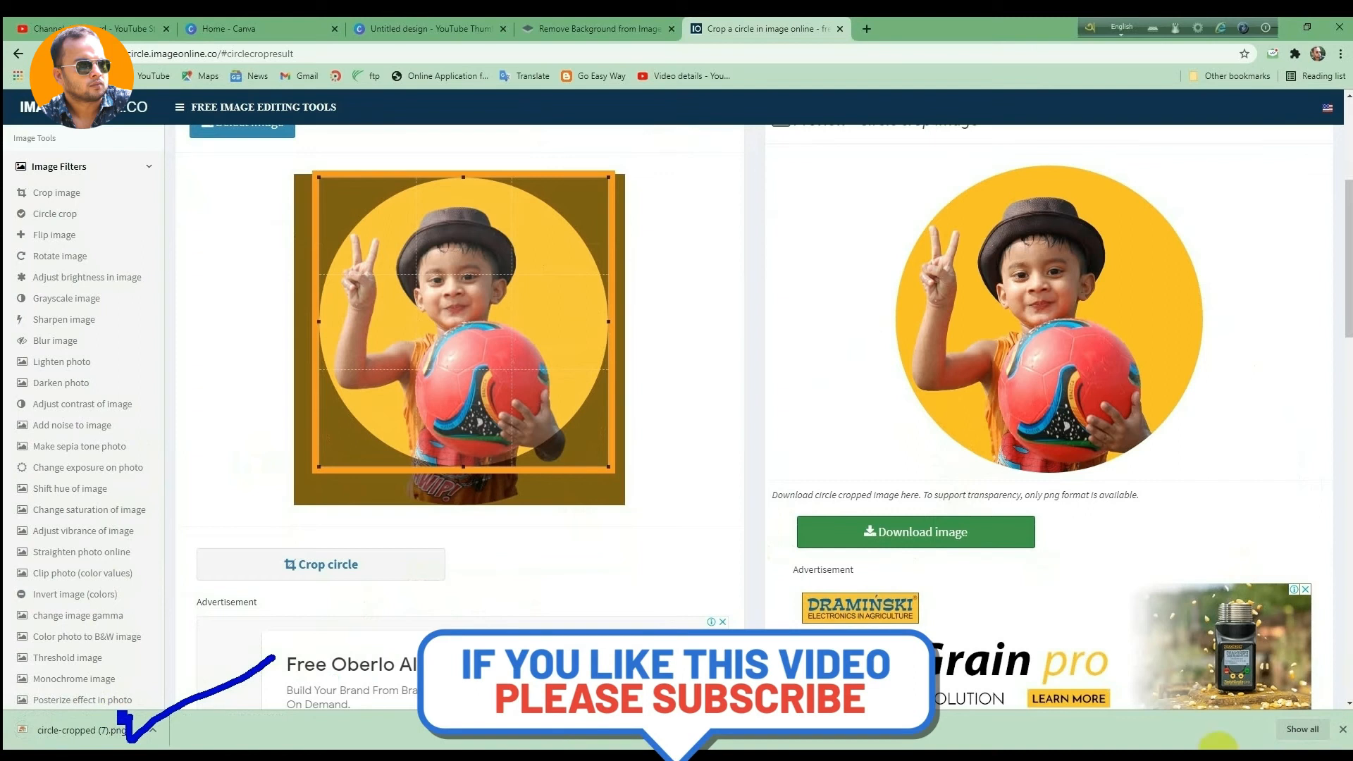
left_click(1307, 729)
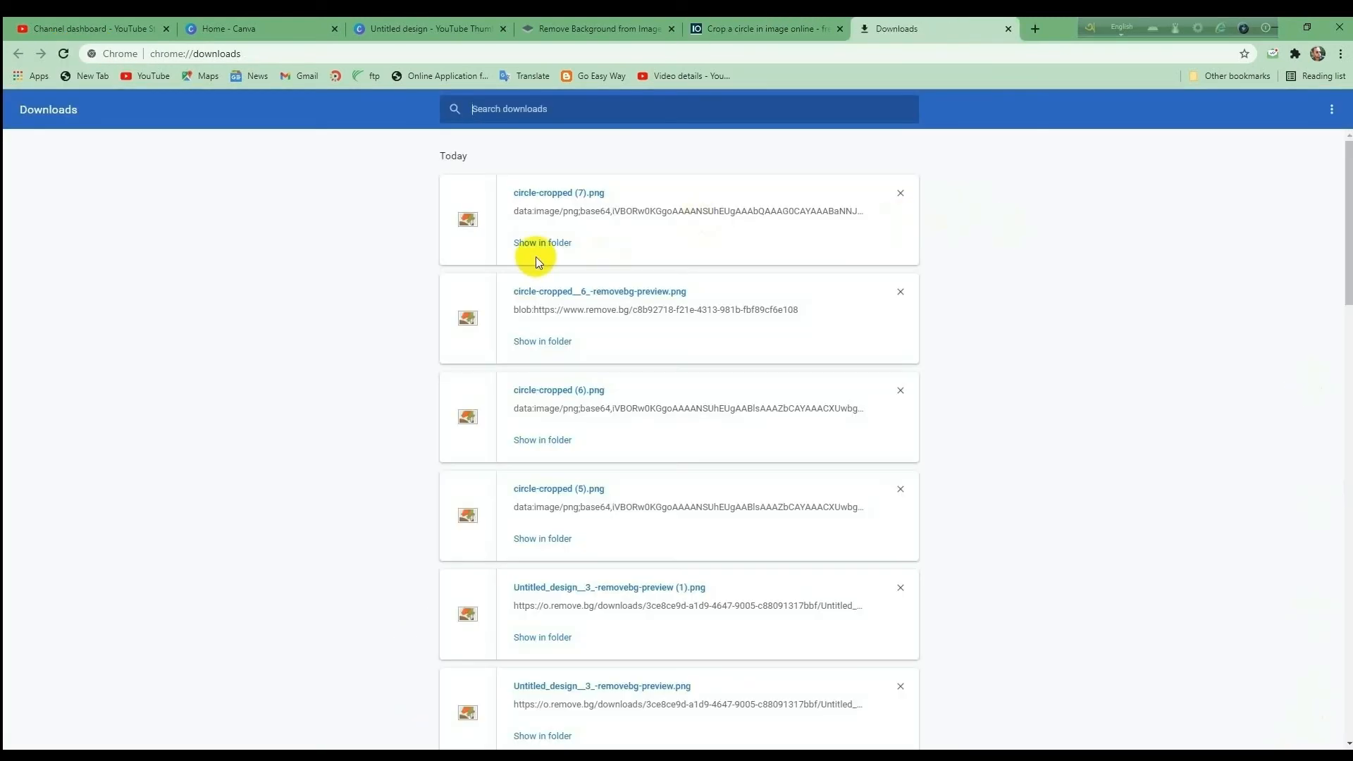
left_click(536, 243)
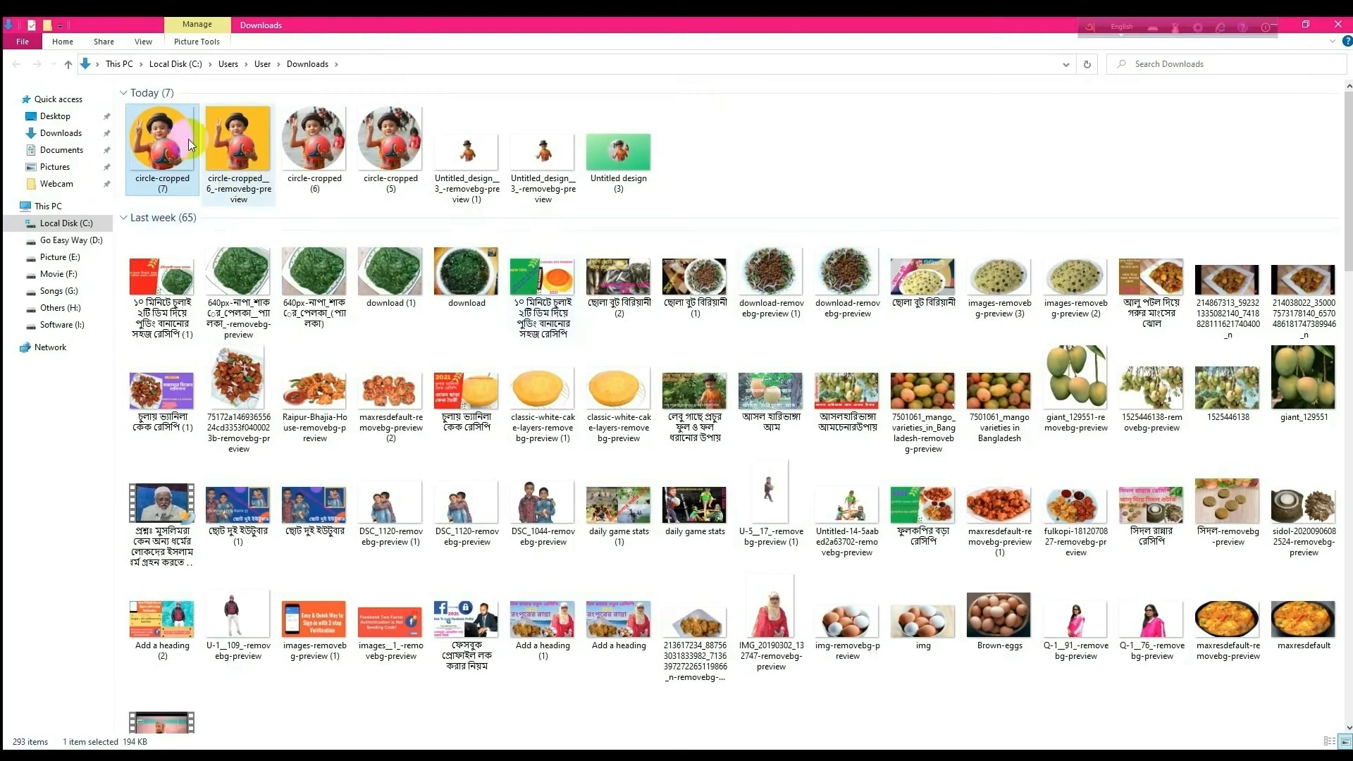
double_click(167, 136)
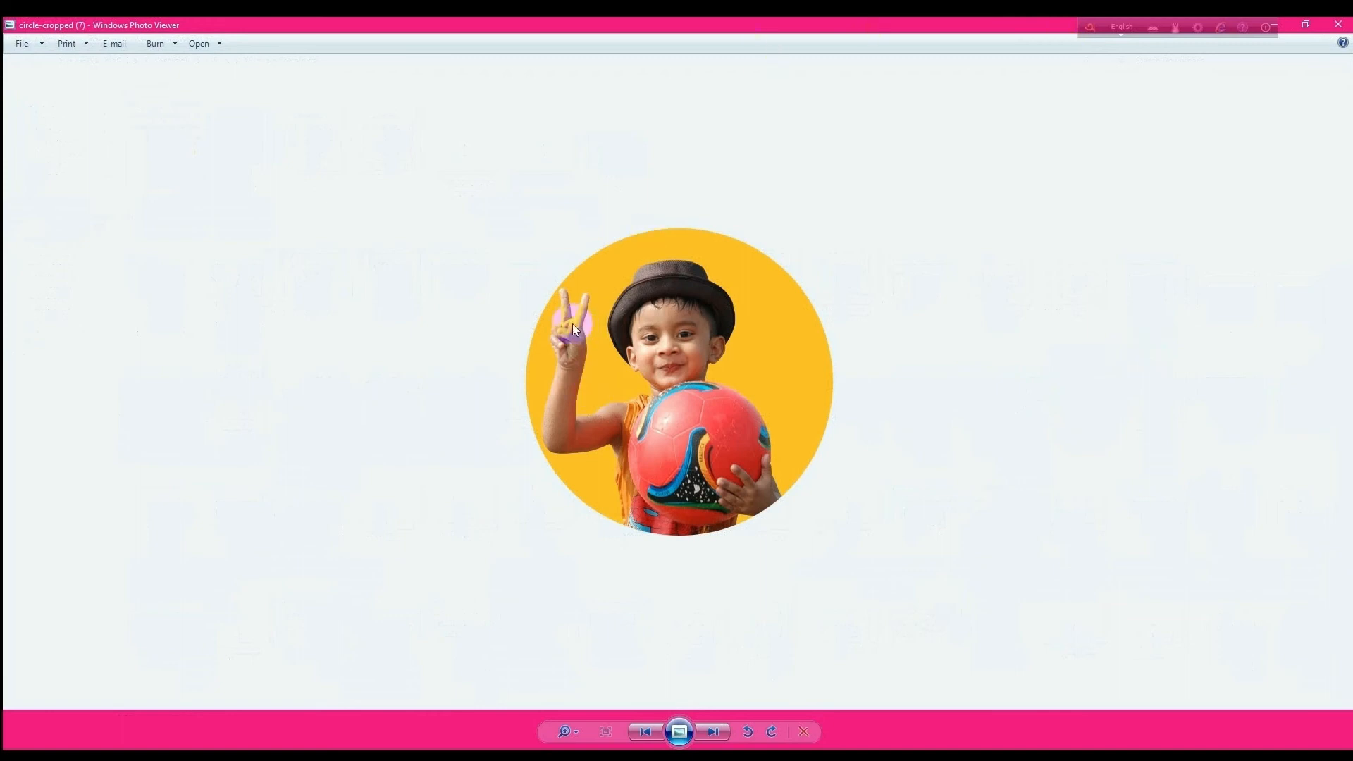
mouse_move(347, 329)
left_mouse_down()
mouse_move(371, 492)
mouse_move(1085, 462)
left_mouse_up()
key("Escape")
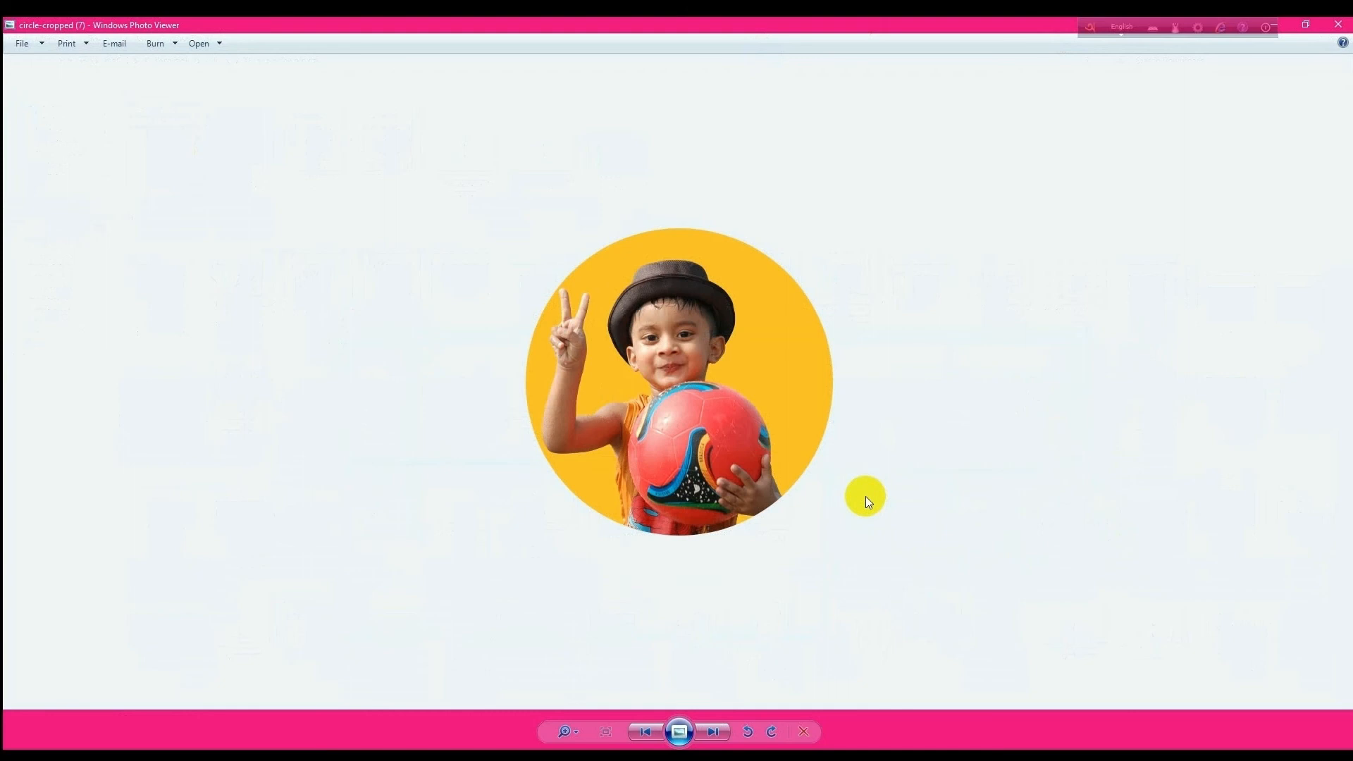
mouse_move(795, 385)
left_mouse_down()
mouse_move(1350, 94)
mouse_move(1284, 144)
left_mouse_up()
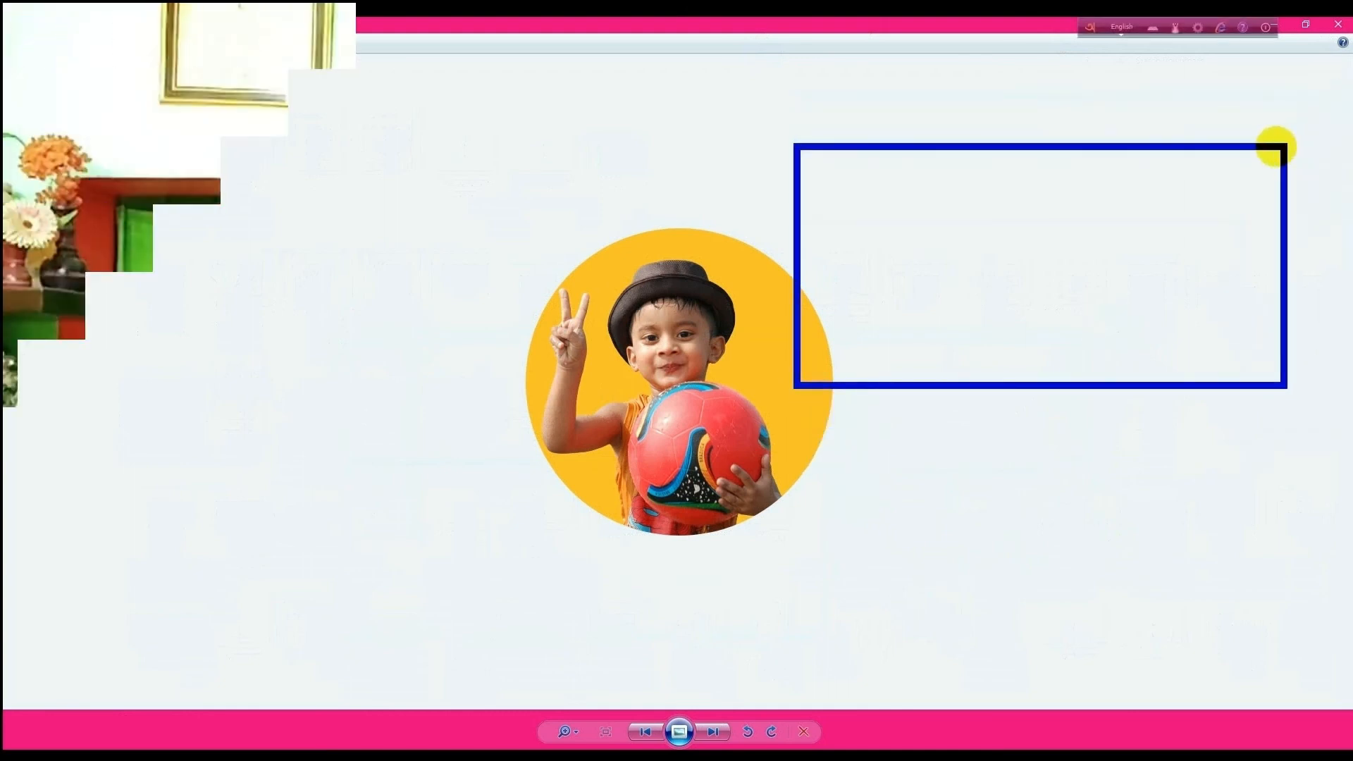